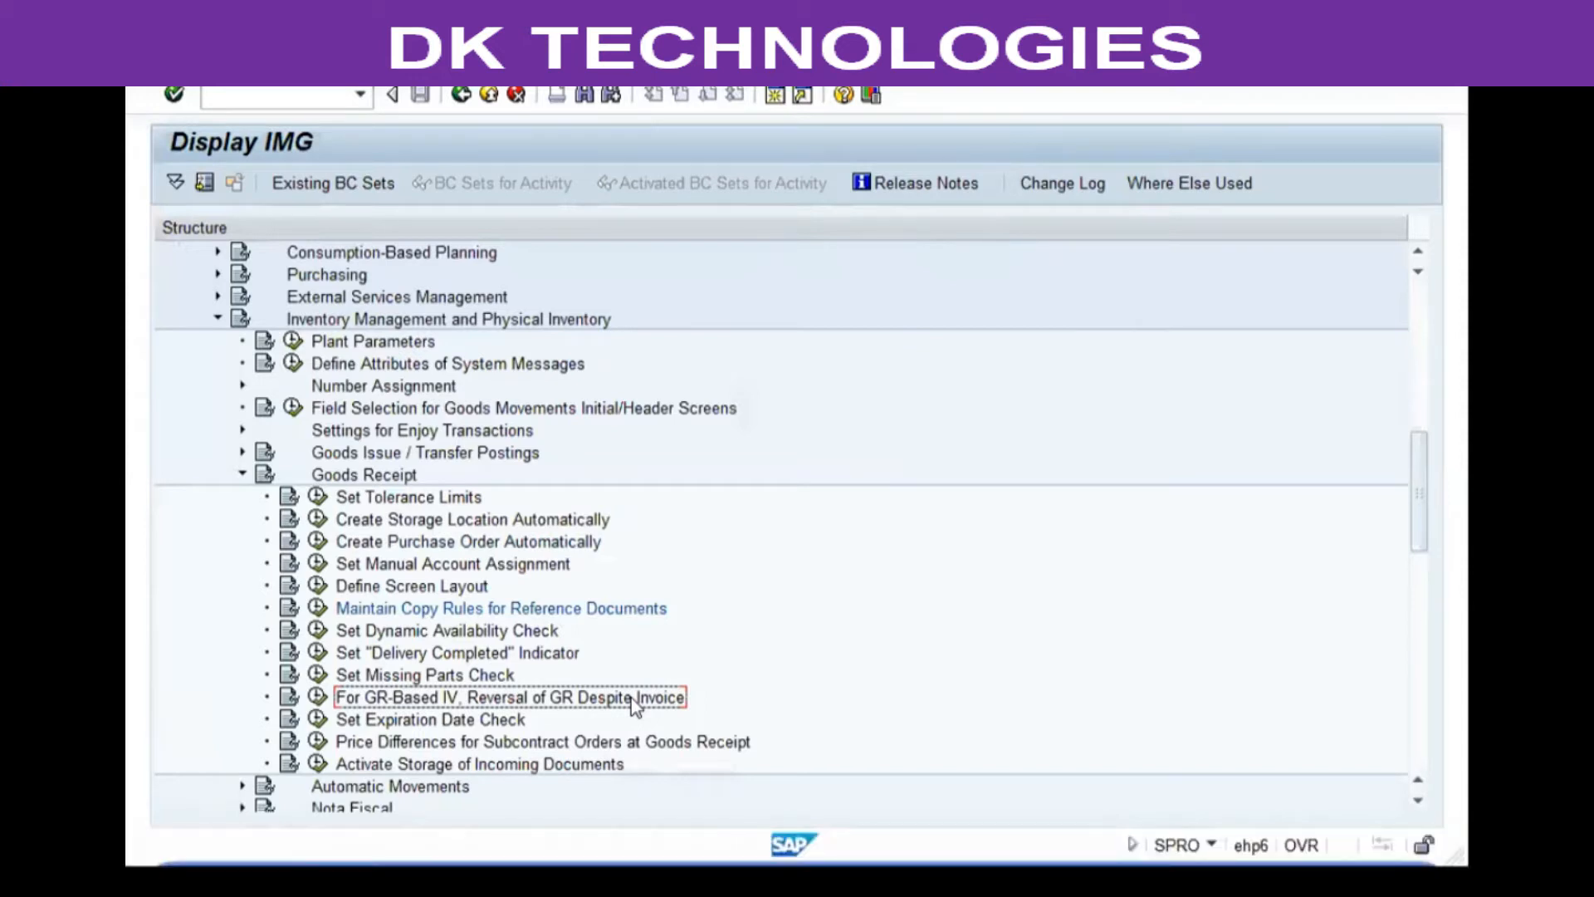
- Review the movement types set under For GR-Based IV, Reversal of GR Despite Invoice, then return to the IMG
left_click(318, 696)
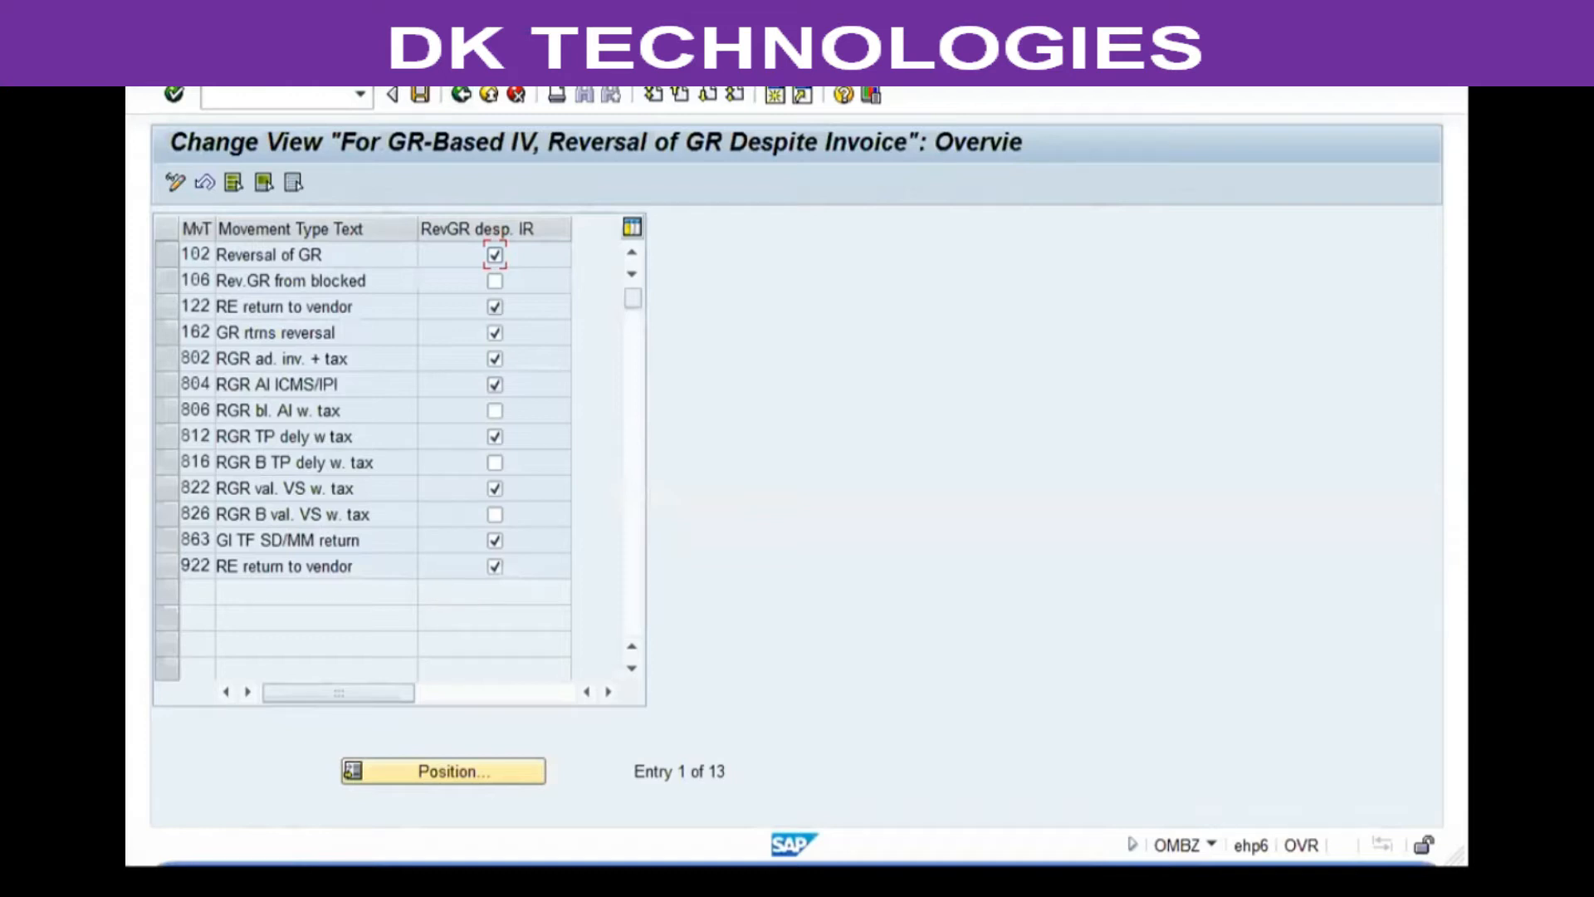
left_click(516, 97)
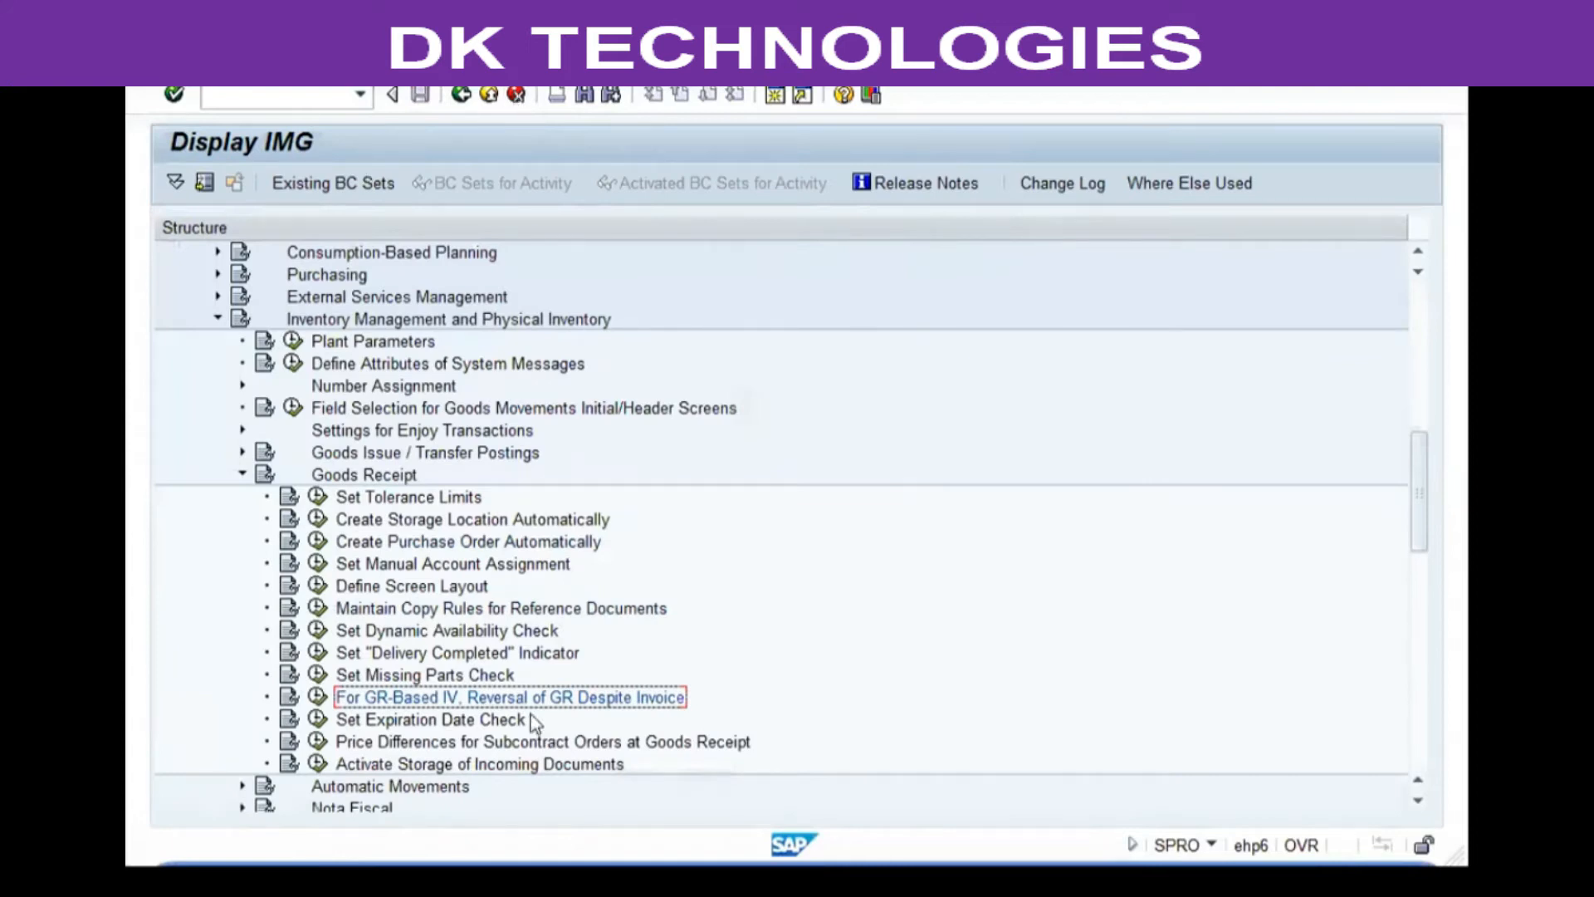
- Open Set Expiration Date Check and review the expiration date activation per plant
left_click(497, 719)
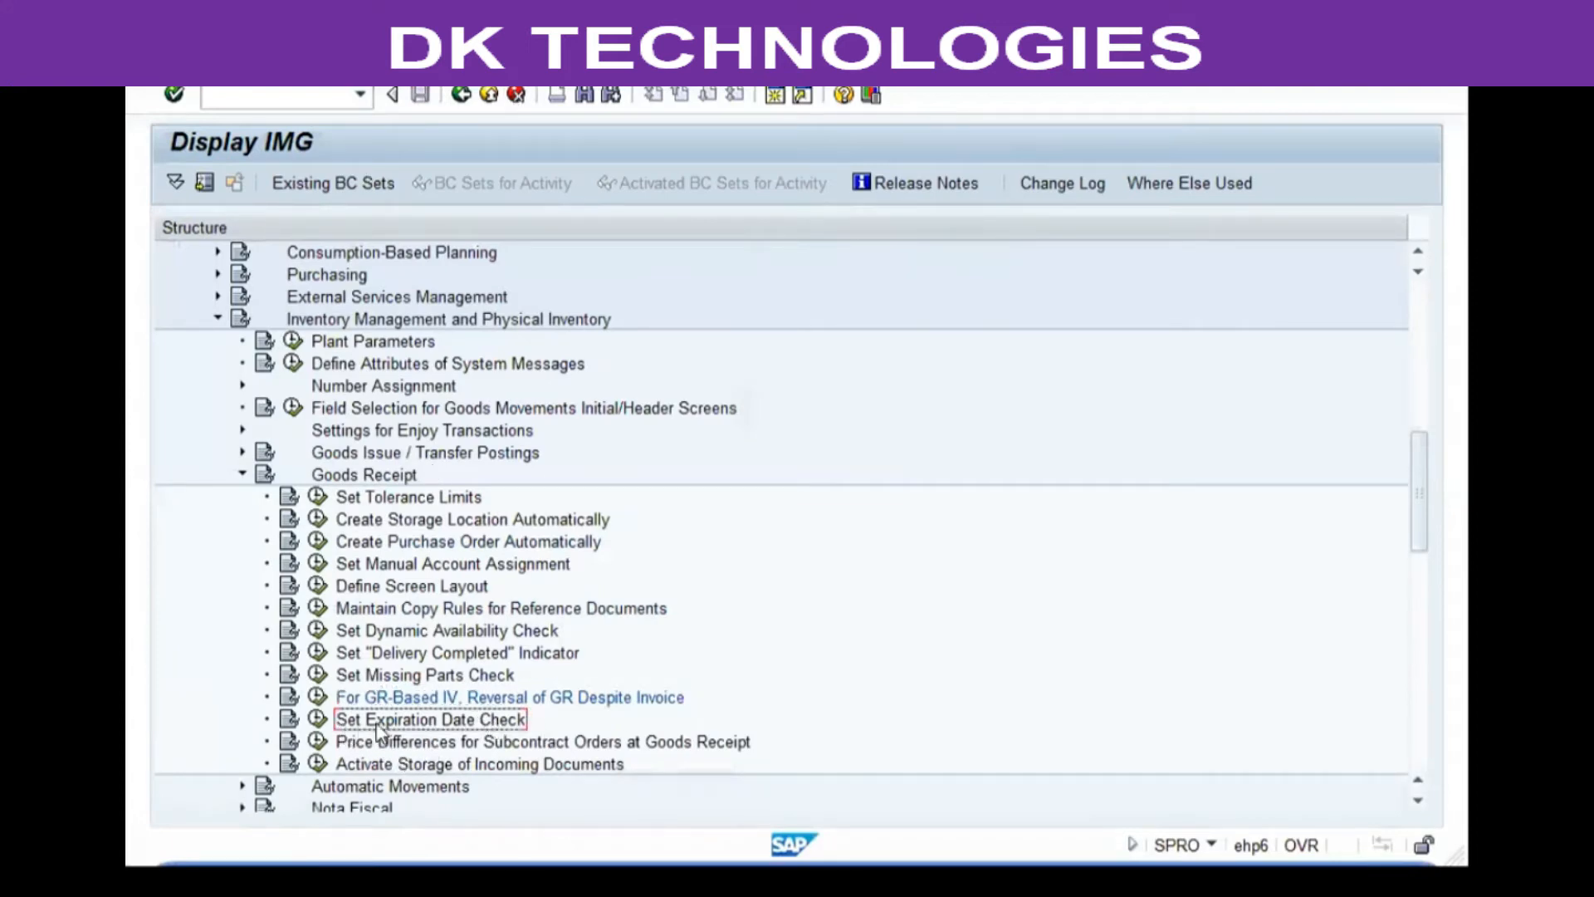
left_click(322, 724)
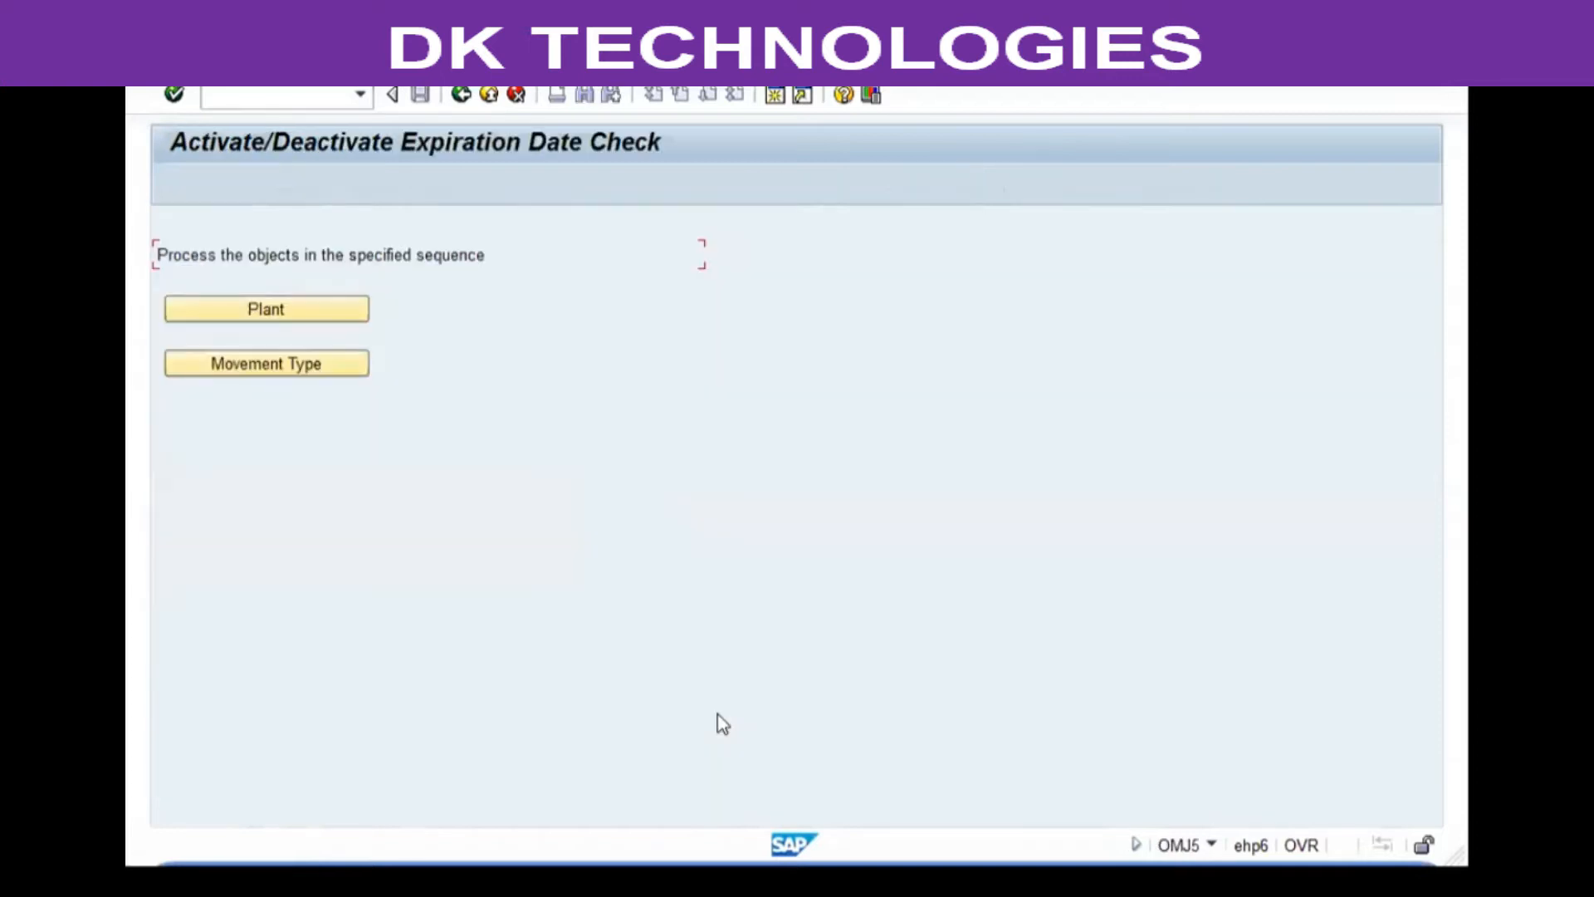
left_click(346, 305)
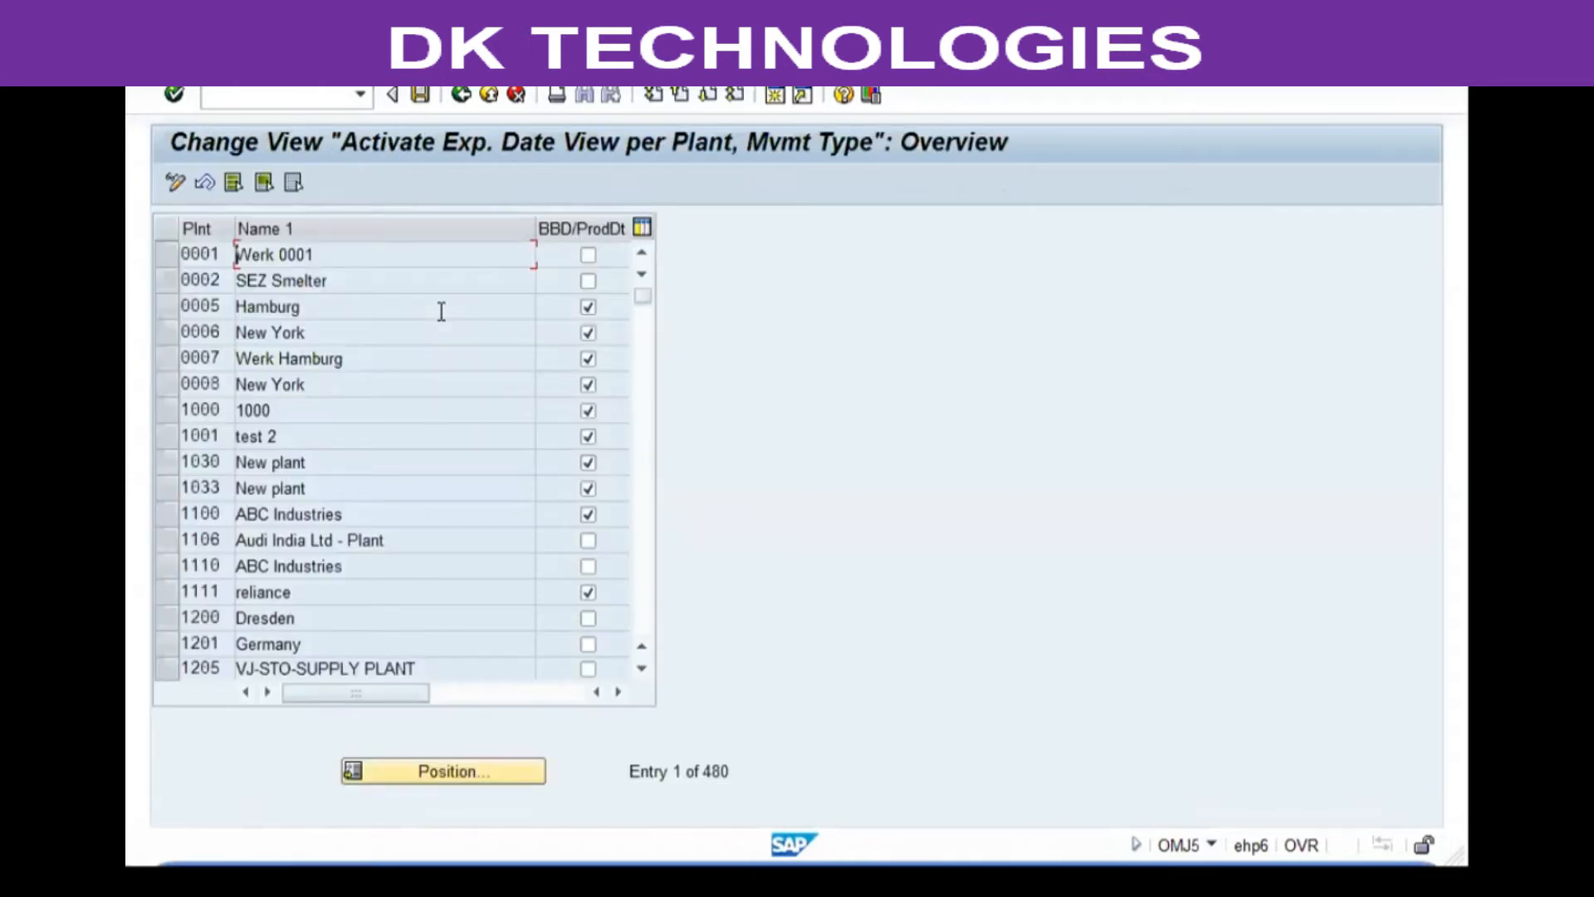
left_click(587, 307)
left_click(508, 95)
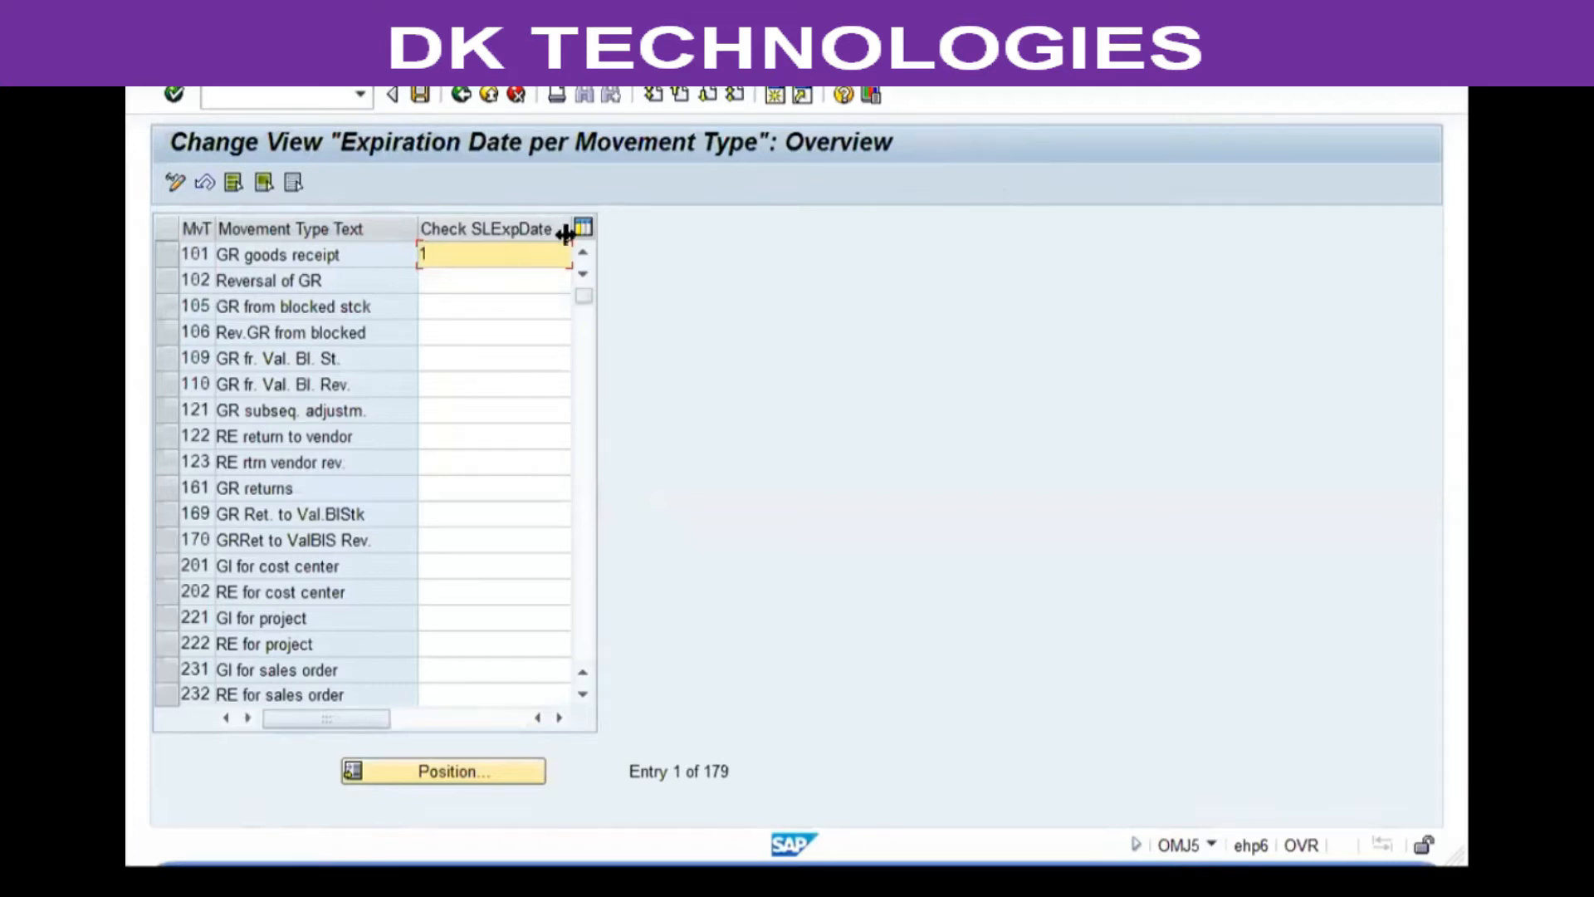
- Display the possible expiration date check values for movement type 101 and enlarge the value list beside the table
left_click_drag(538, 227, 542, 230)
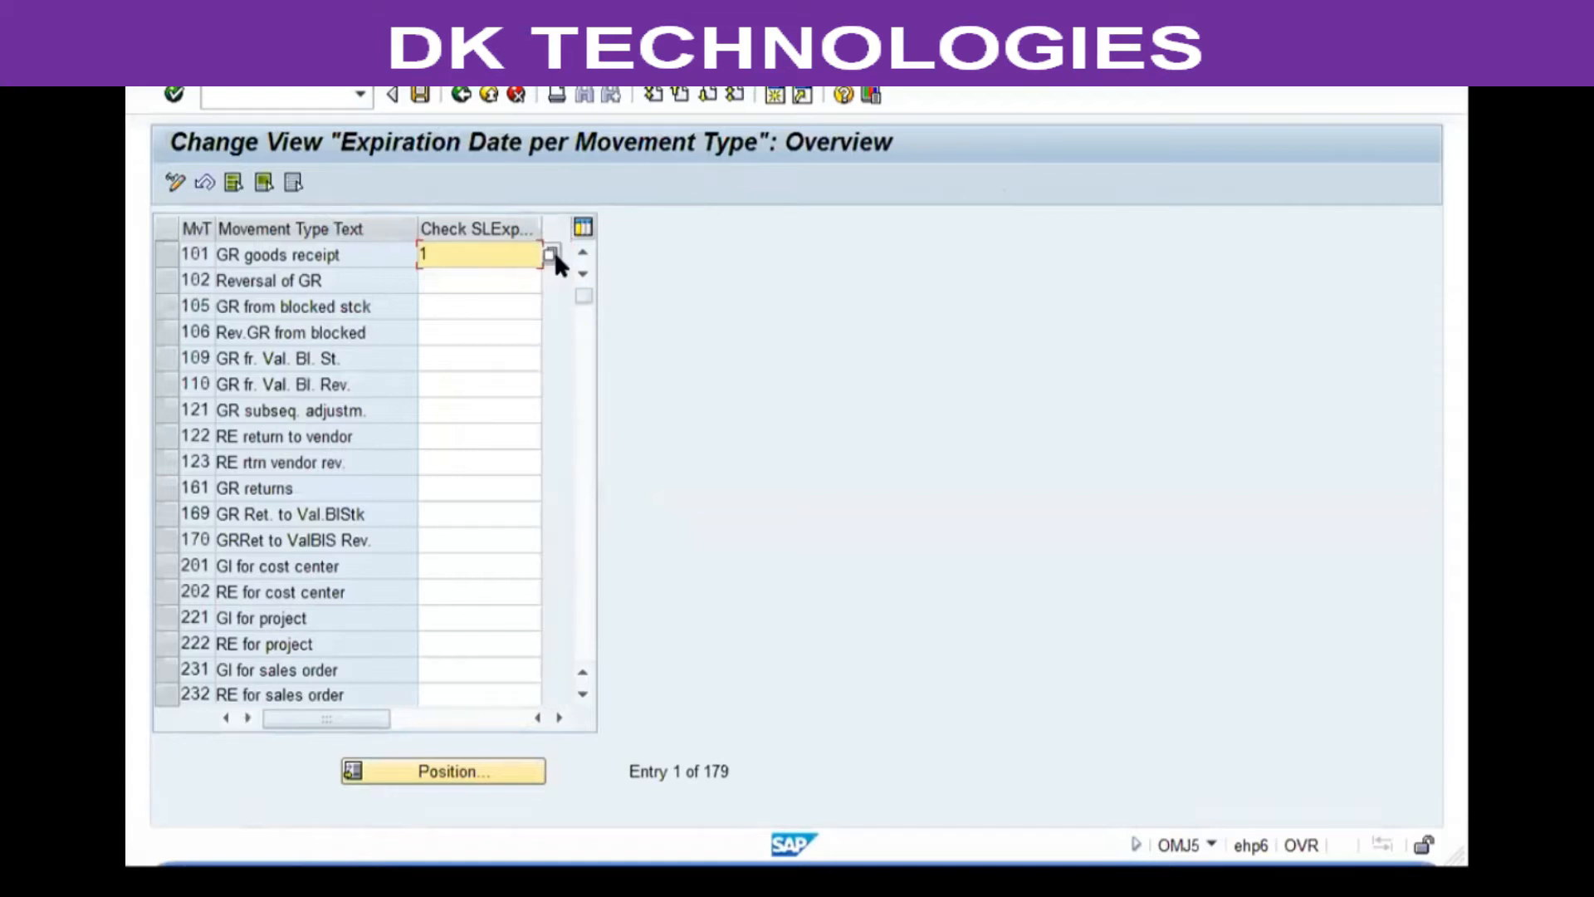
key("Return")
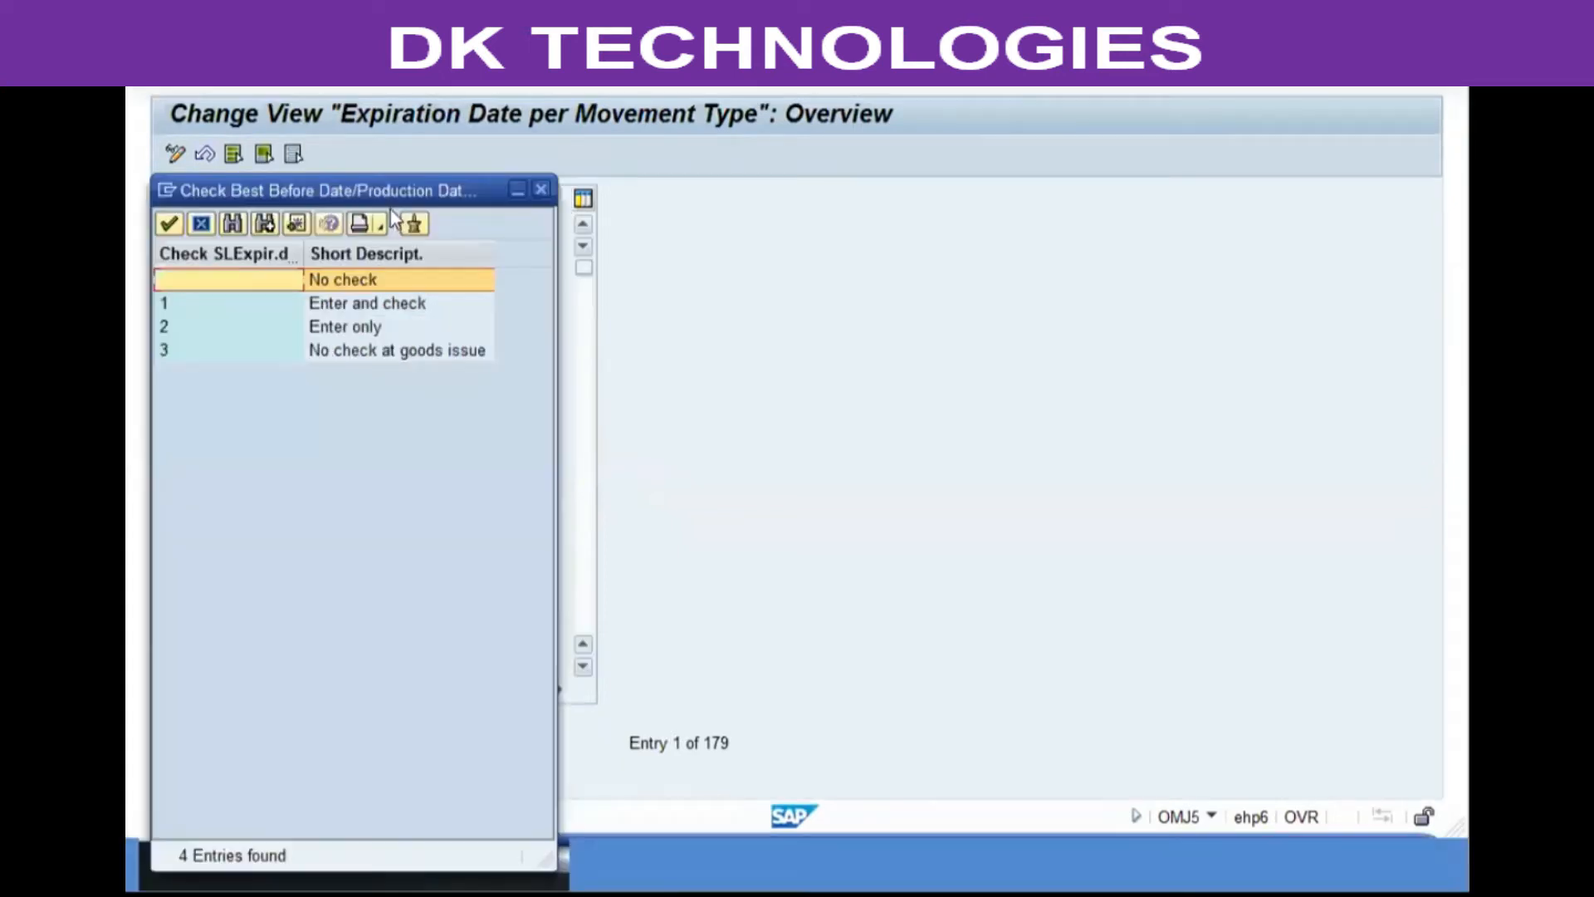
key("F4")
left_click_drag(387, 191, 772, 185)
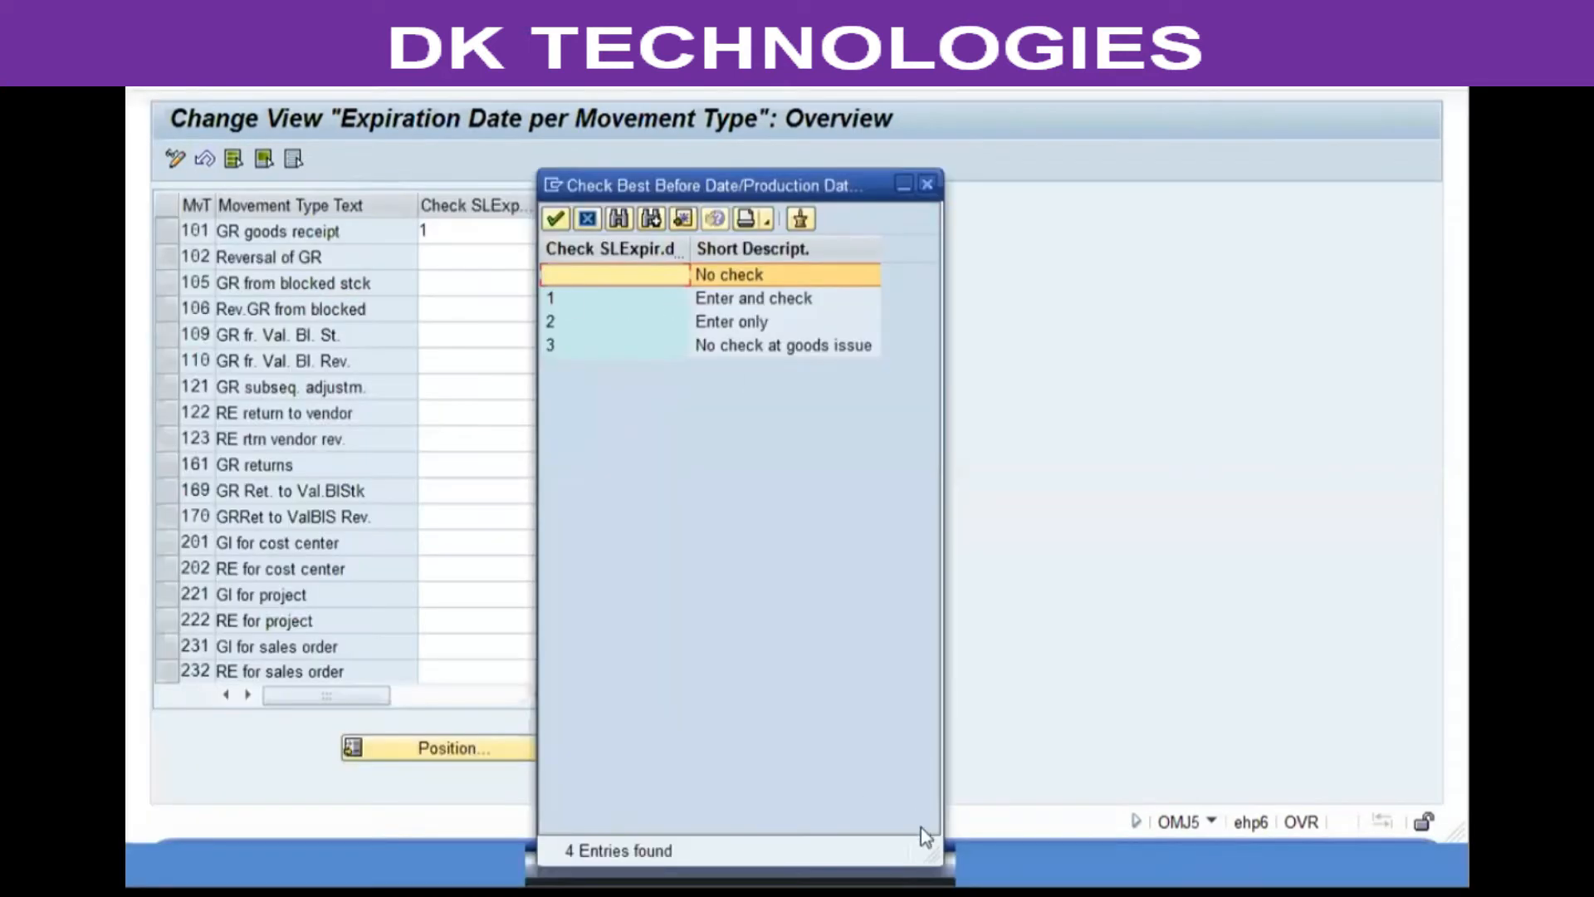
left_click_drag(934, 850, 1038, 602)
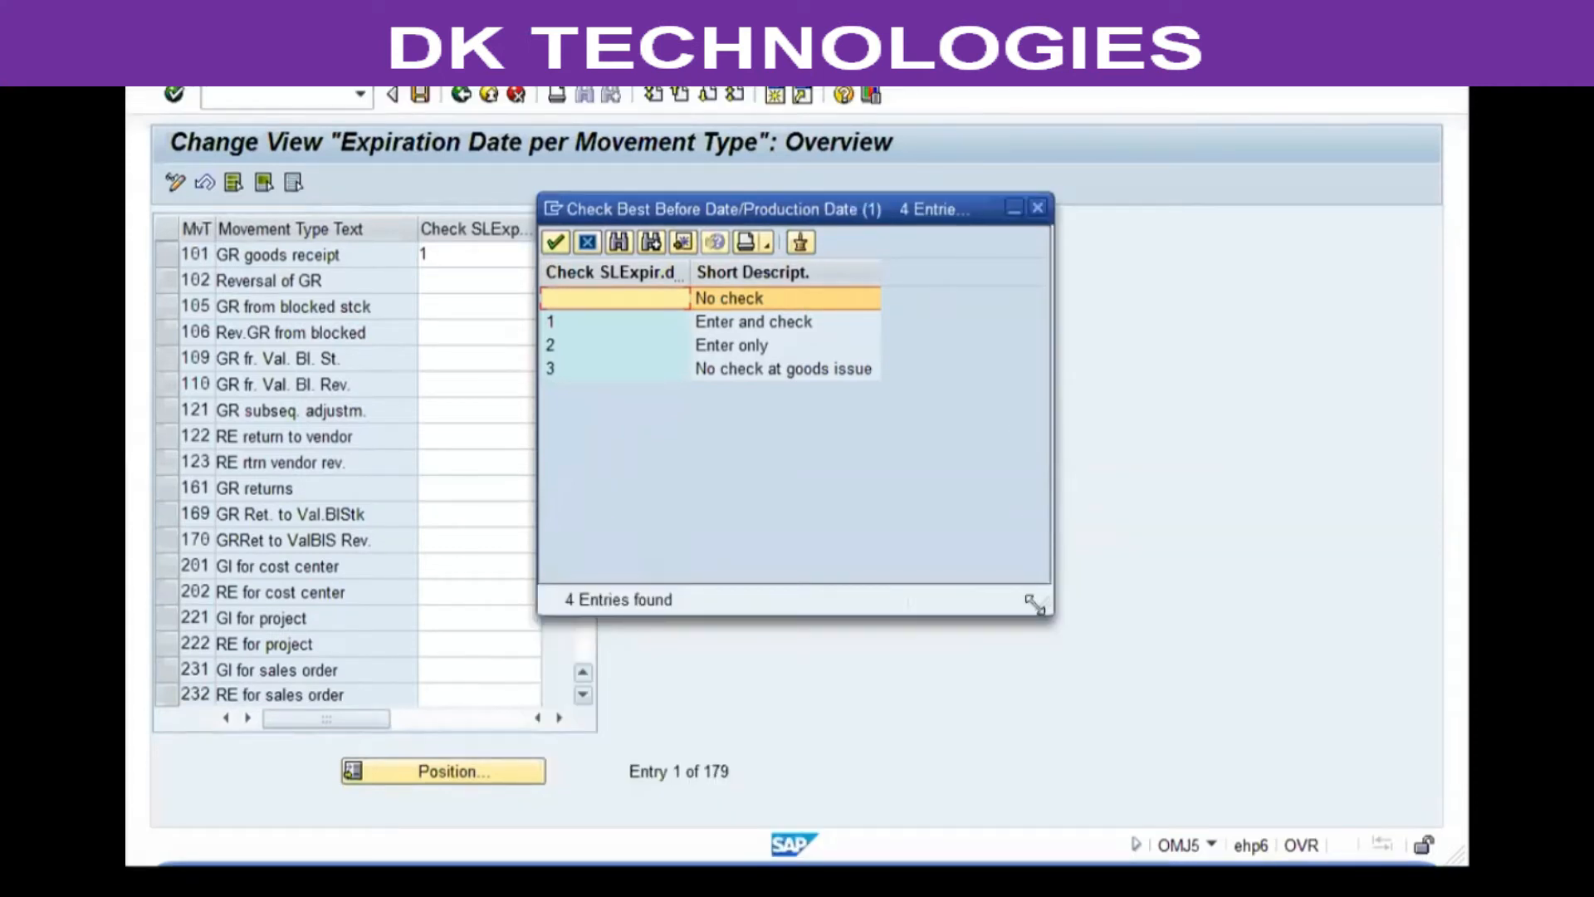
left_click_drag(1034, 604, 1210, 576)
left_click_drag(856, 203, 973, 243)
- Review the options Enter and check, Enter only and No check at goods issue, then return to the IMG without choosing one
left_click(939, 371)
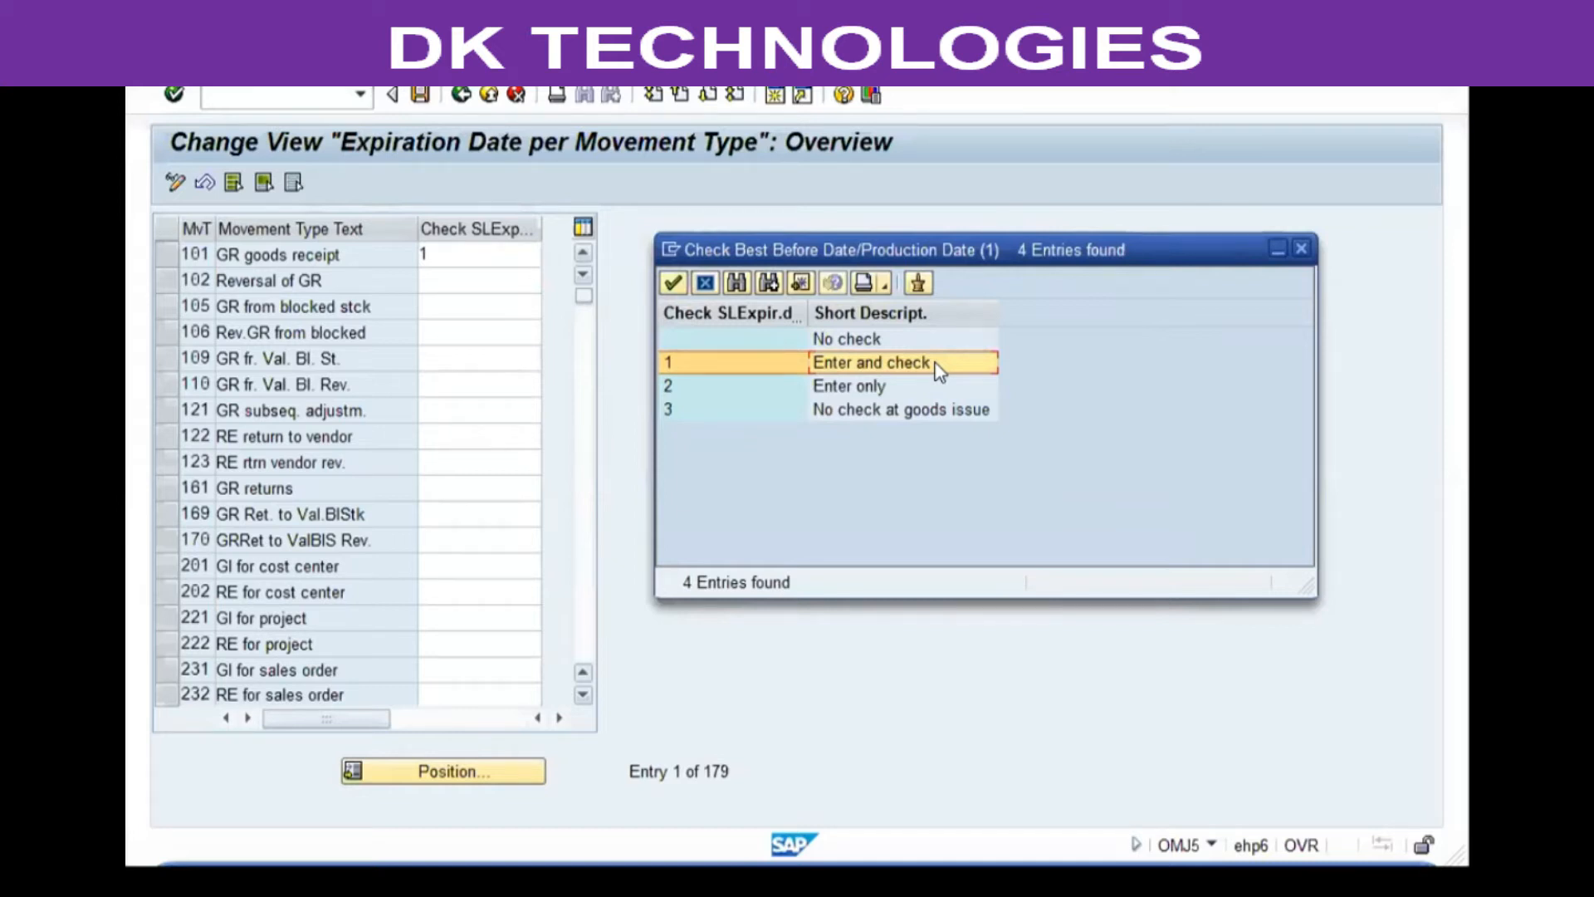
key("Down")
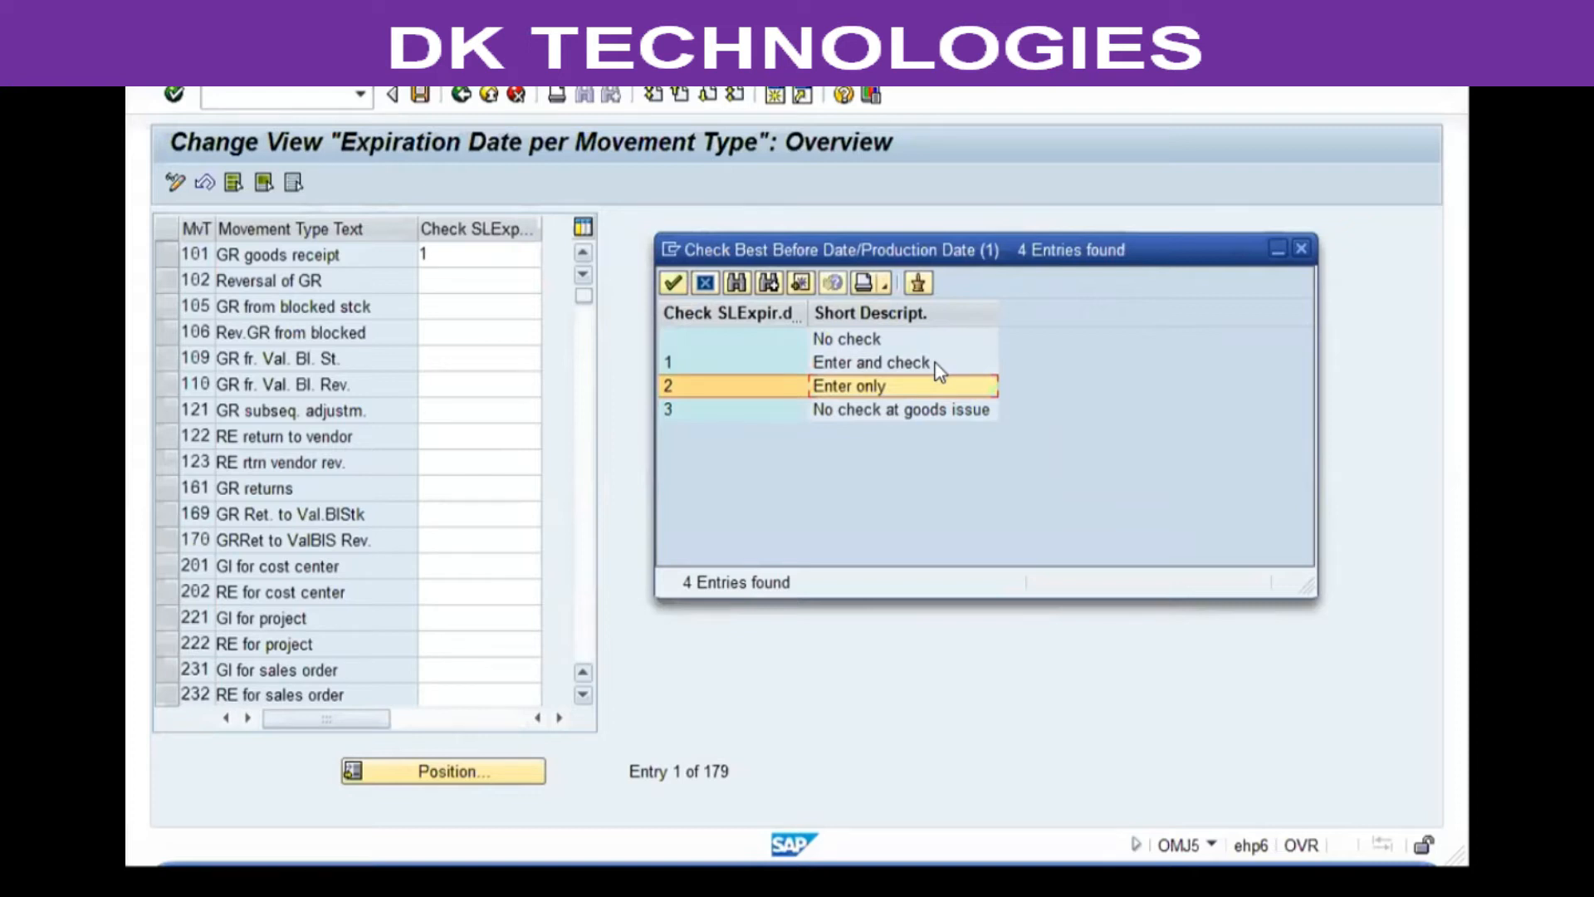
key("Down")
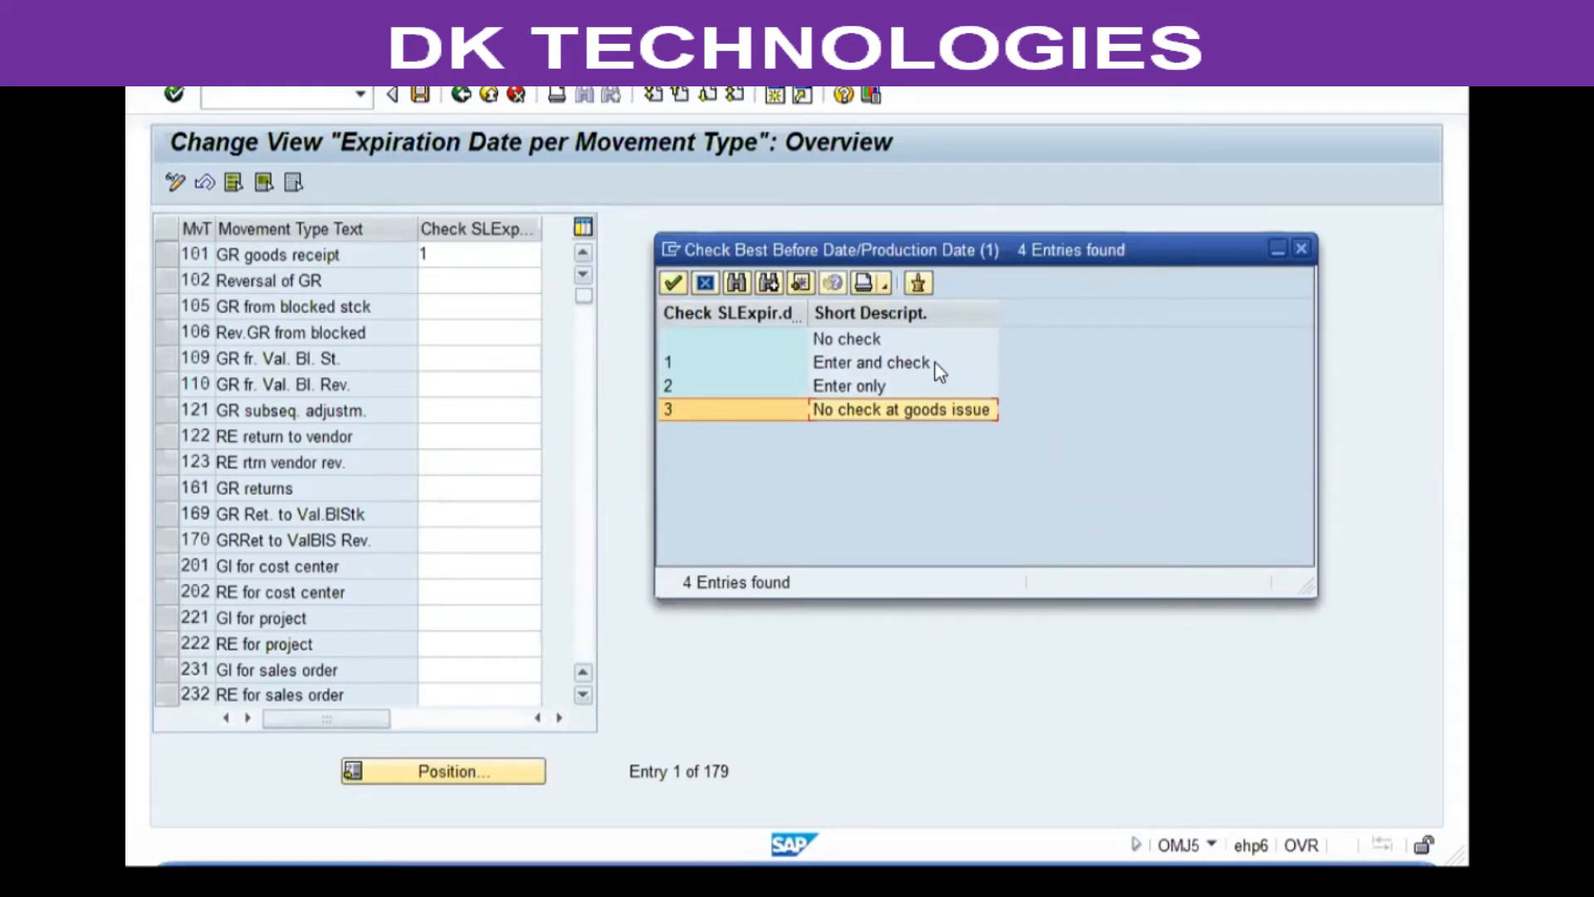
left_click(913, 362)
left_click(696, 284)
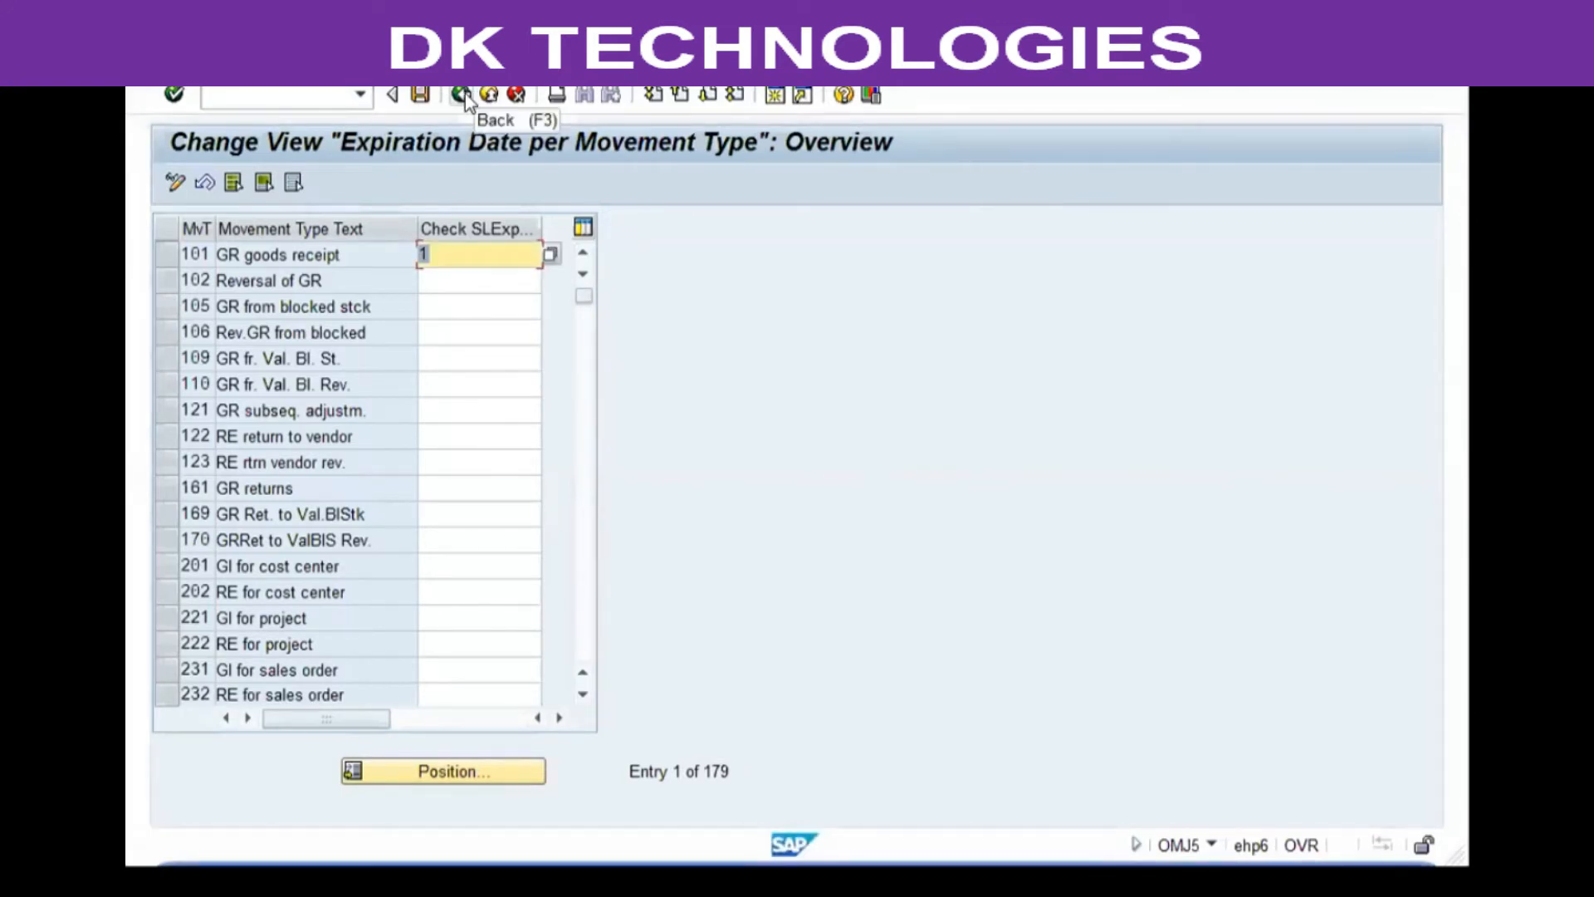
left_click(463, 97)
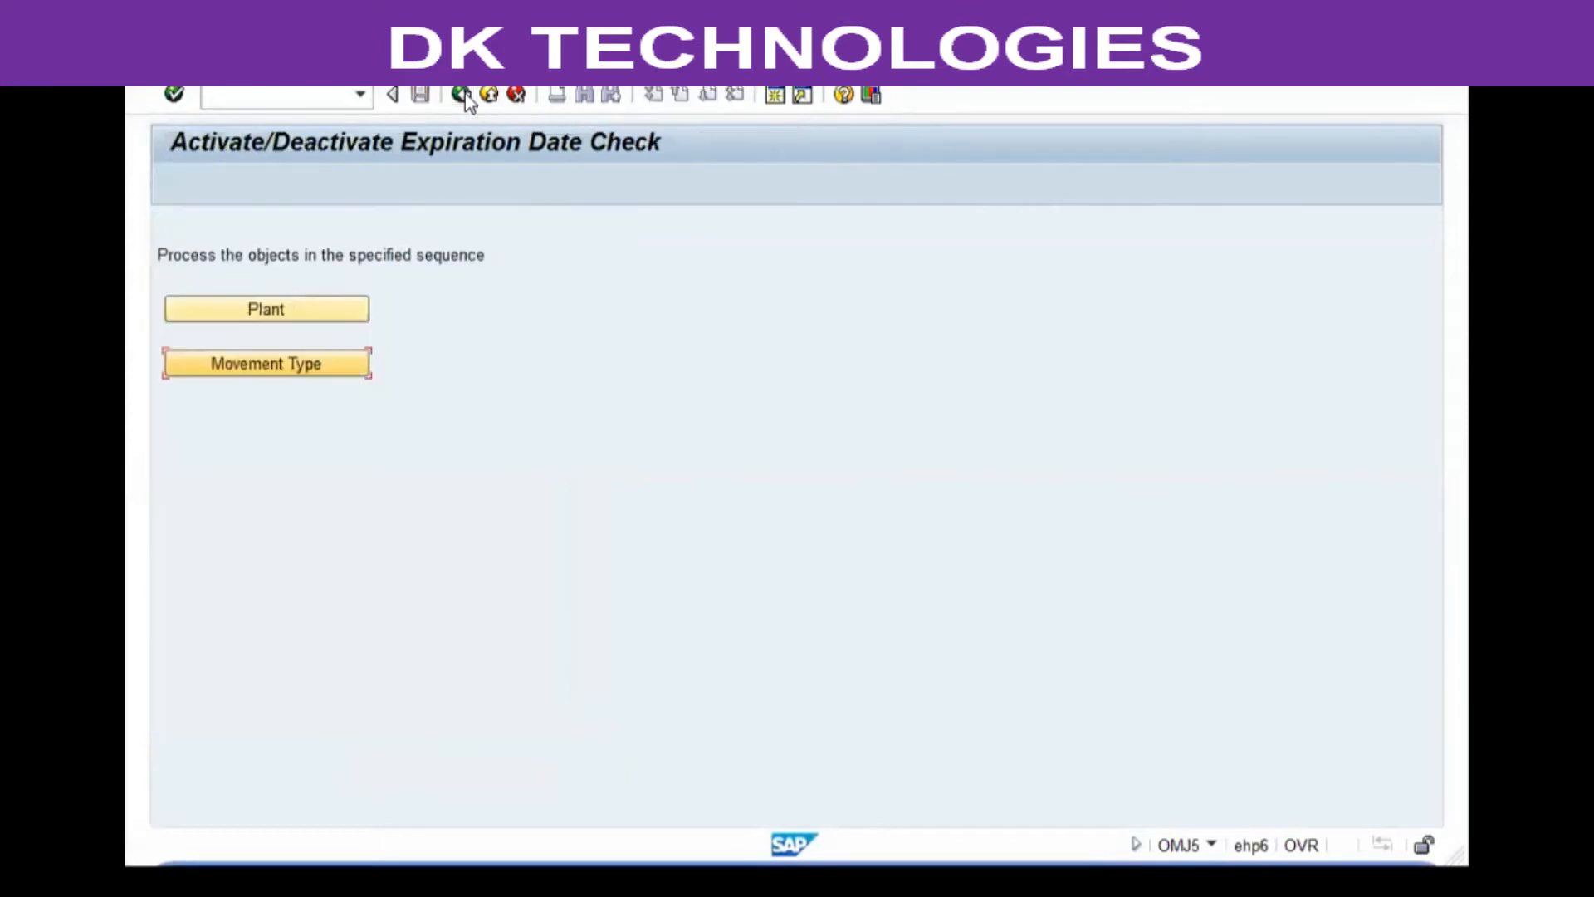
left_click(462, 96)
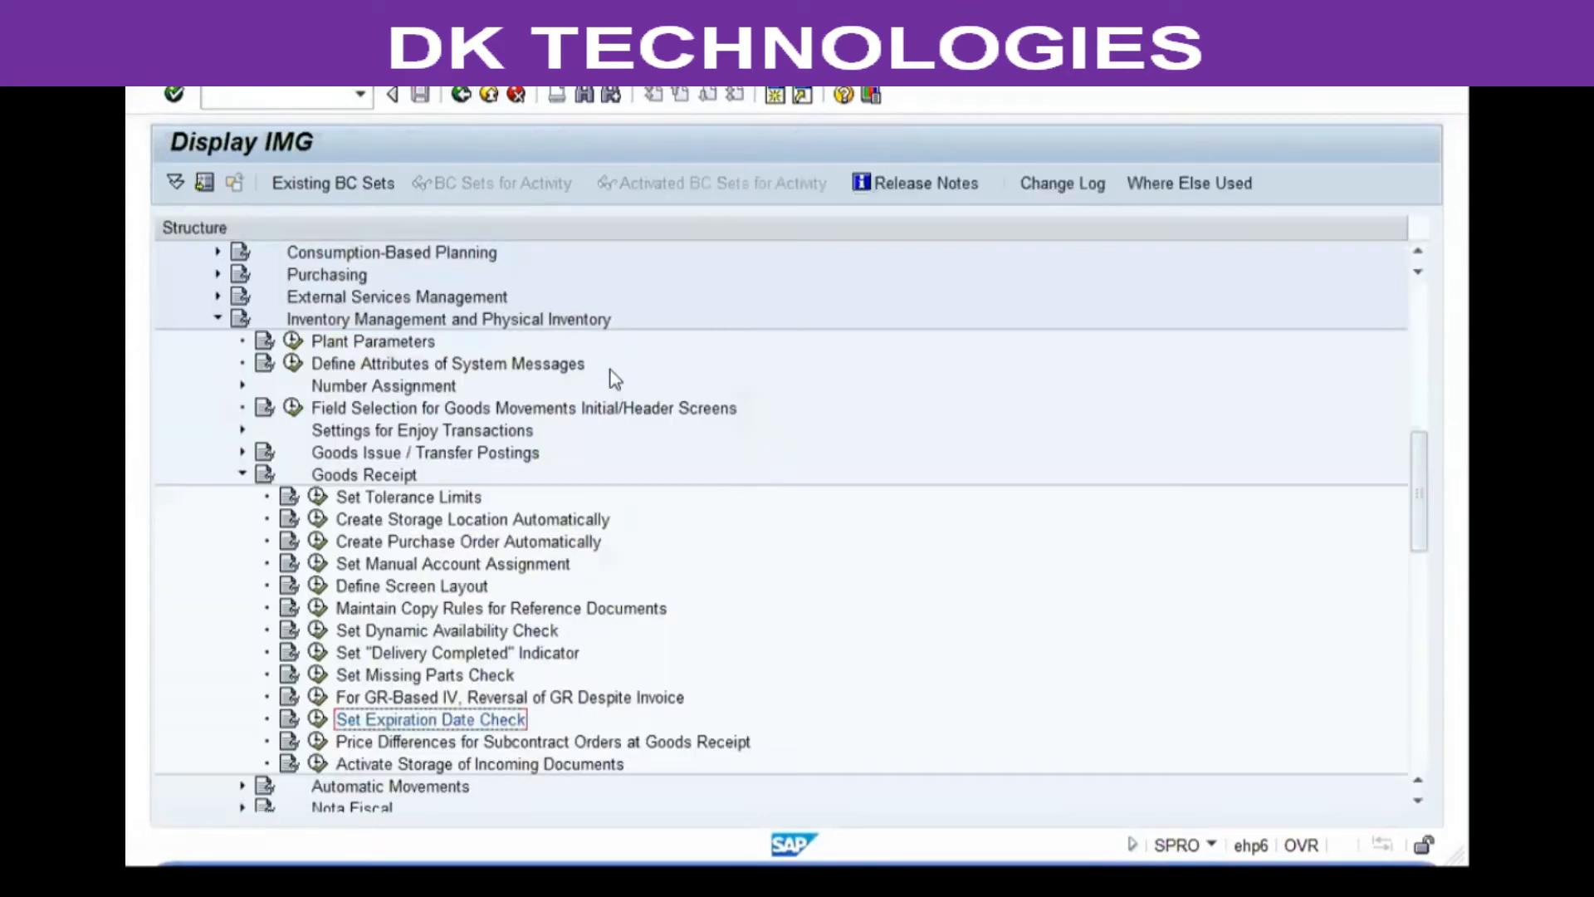
- Collapse Goods Receipt, expand Movement Types and select the activity Copy, Change Movement Types
left_click(241, 476)
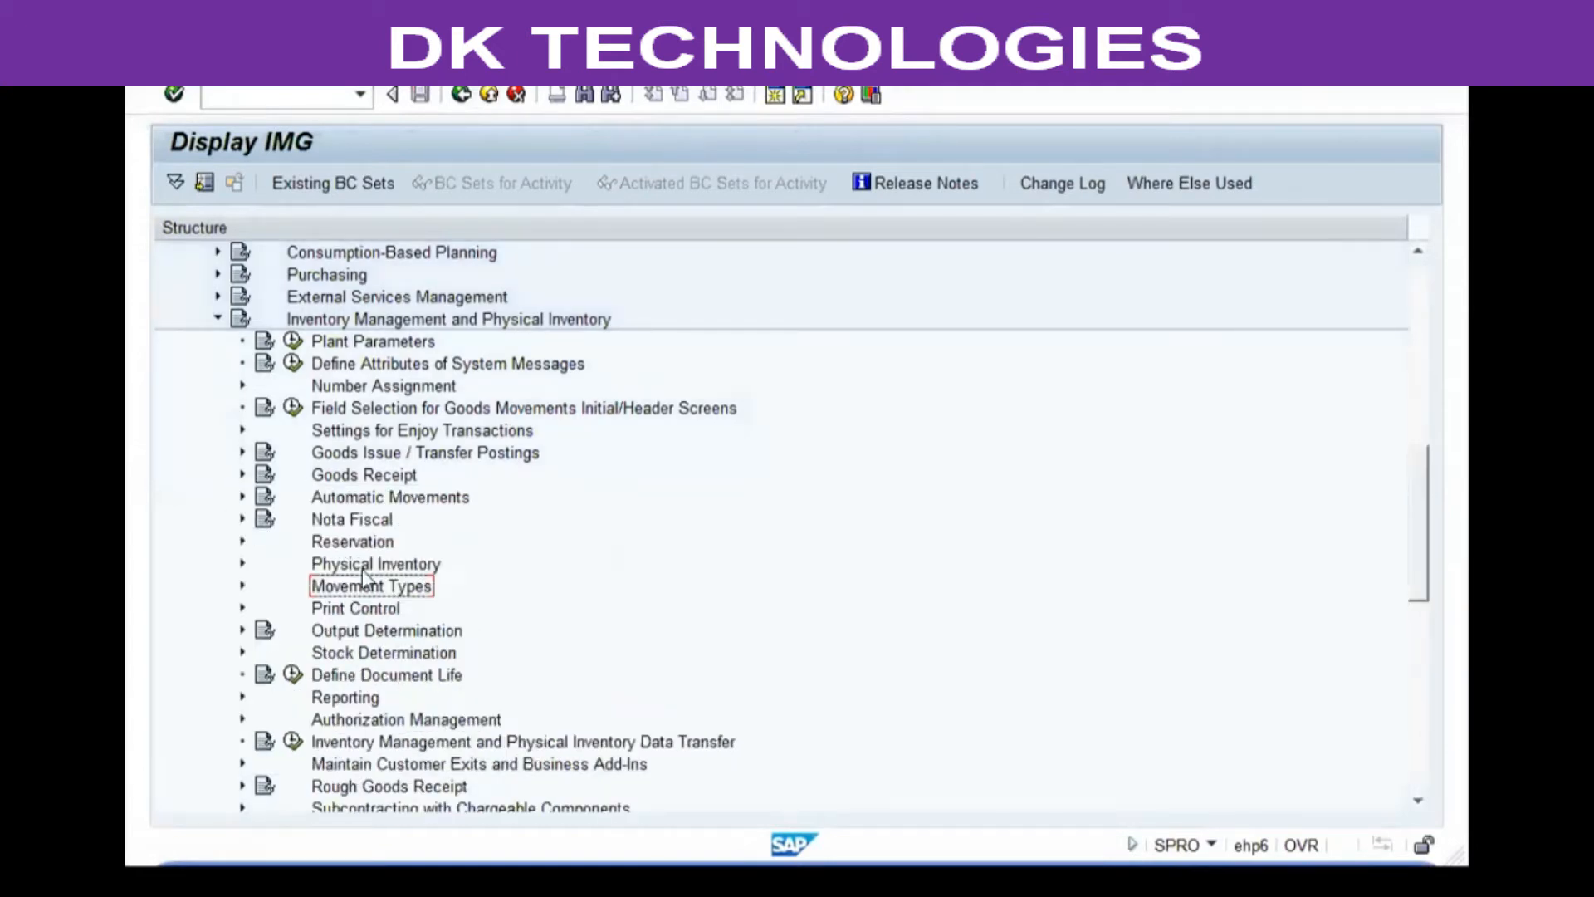
left_click(242, 585)
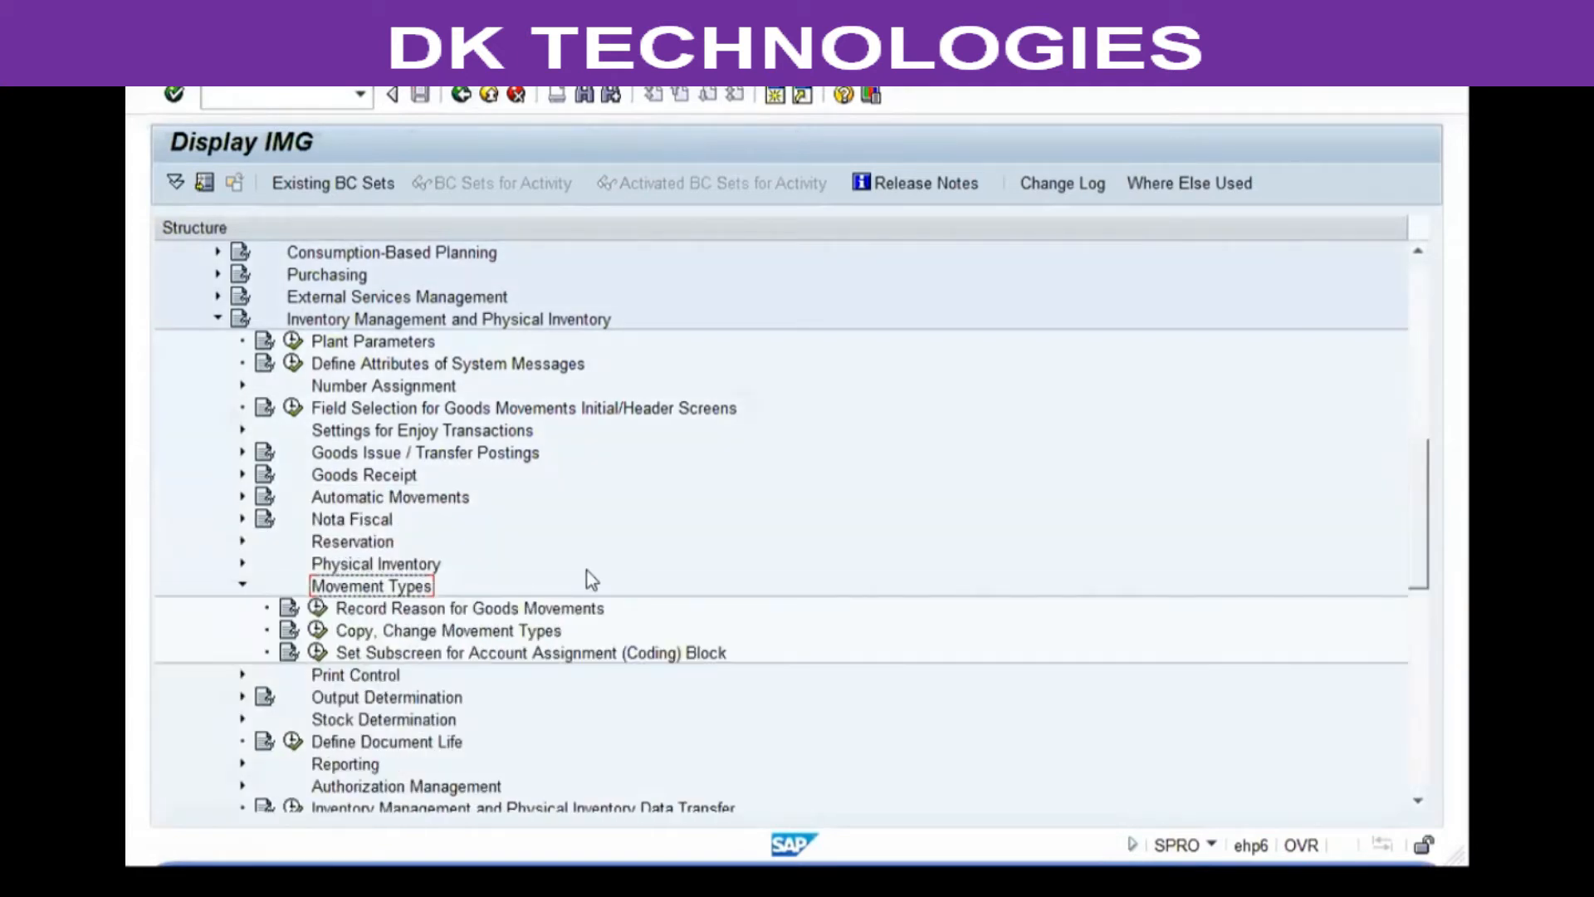
left_click(476, 635)
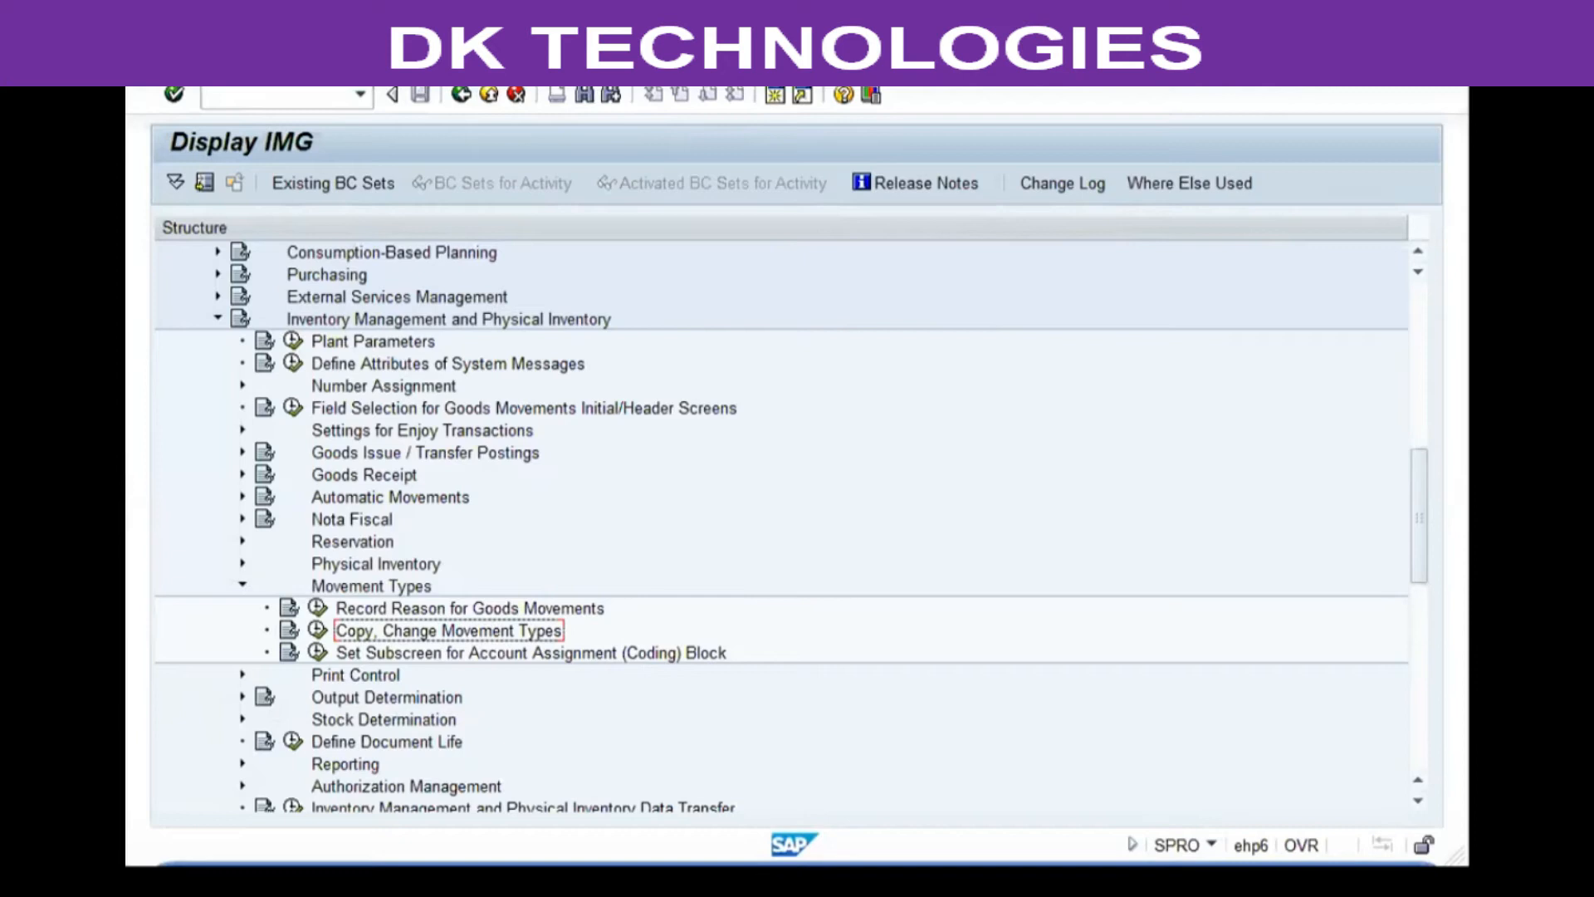
- Switch to the Word notes and read the Movement Types section on the configuration activities for new movement type codes
key("alt+Tab")
scroll(734, 516, "down", 19)
scroll(725, 515, "down", 1)
scroll(725, 515, "up", 3)
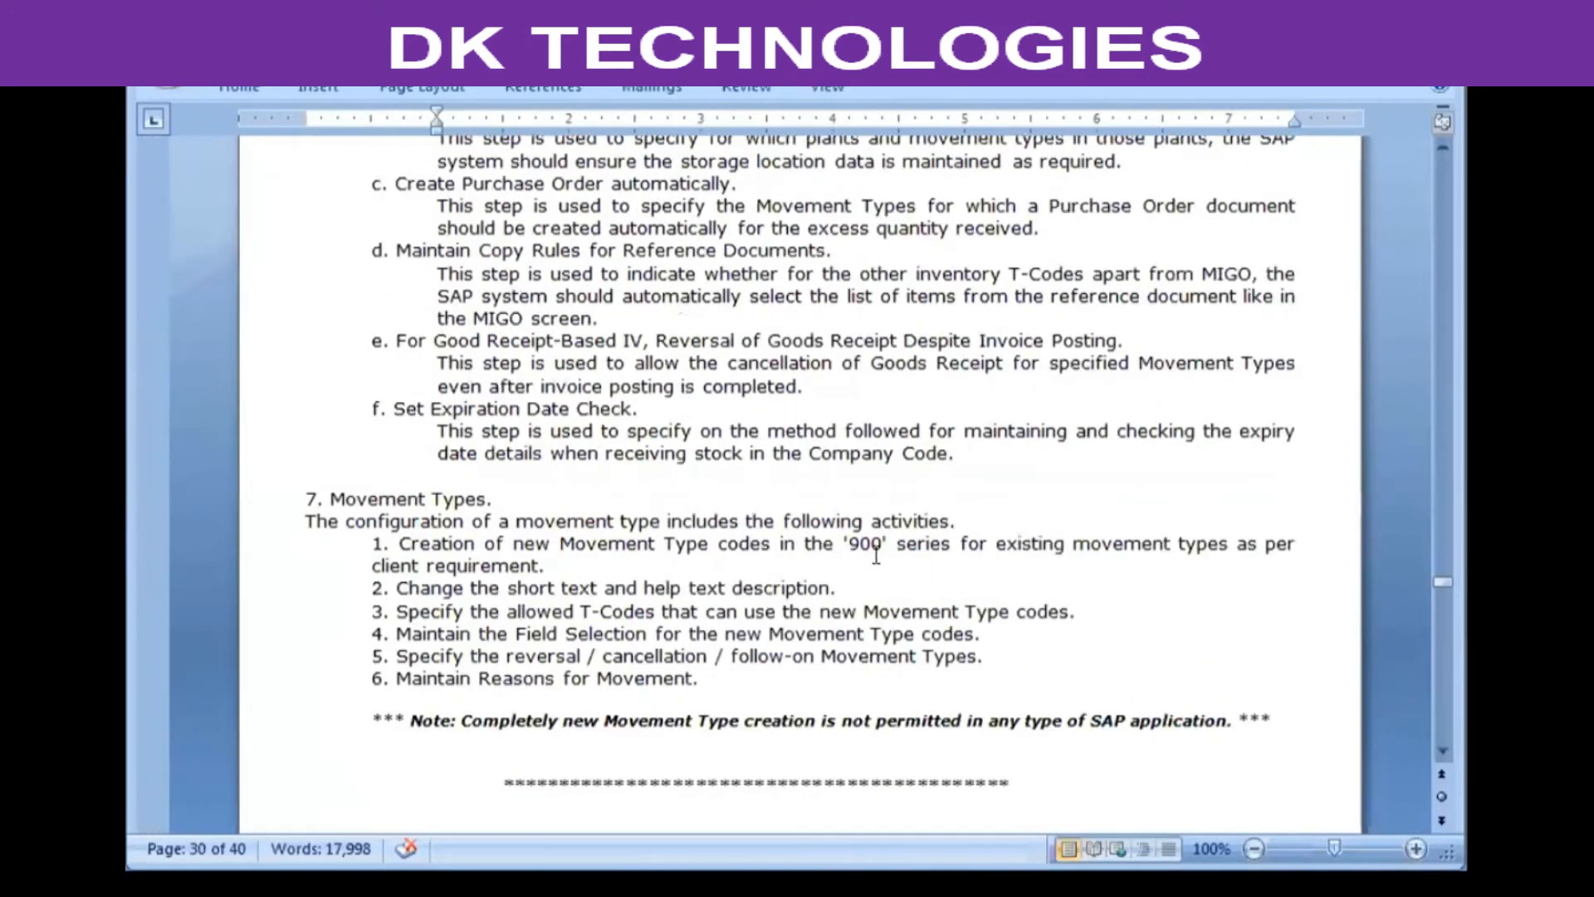
left_click(879, 546)
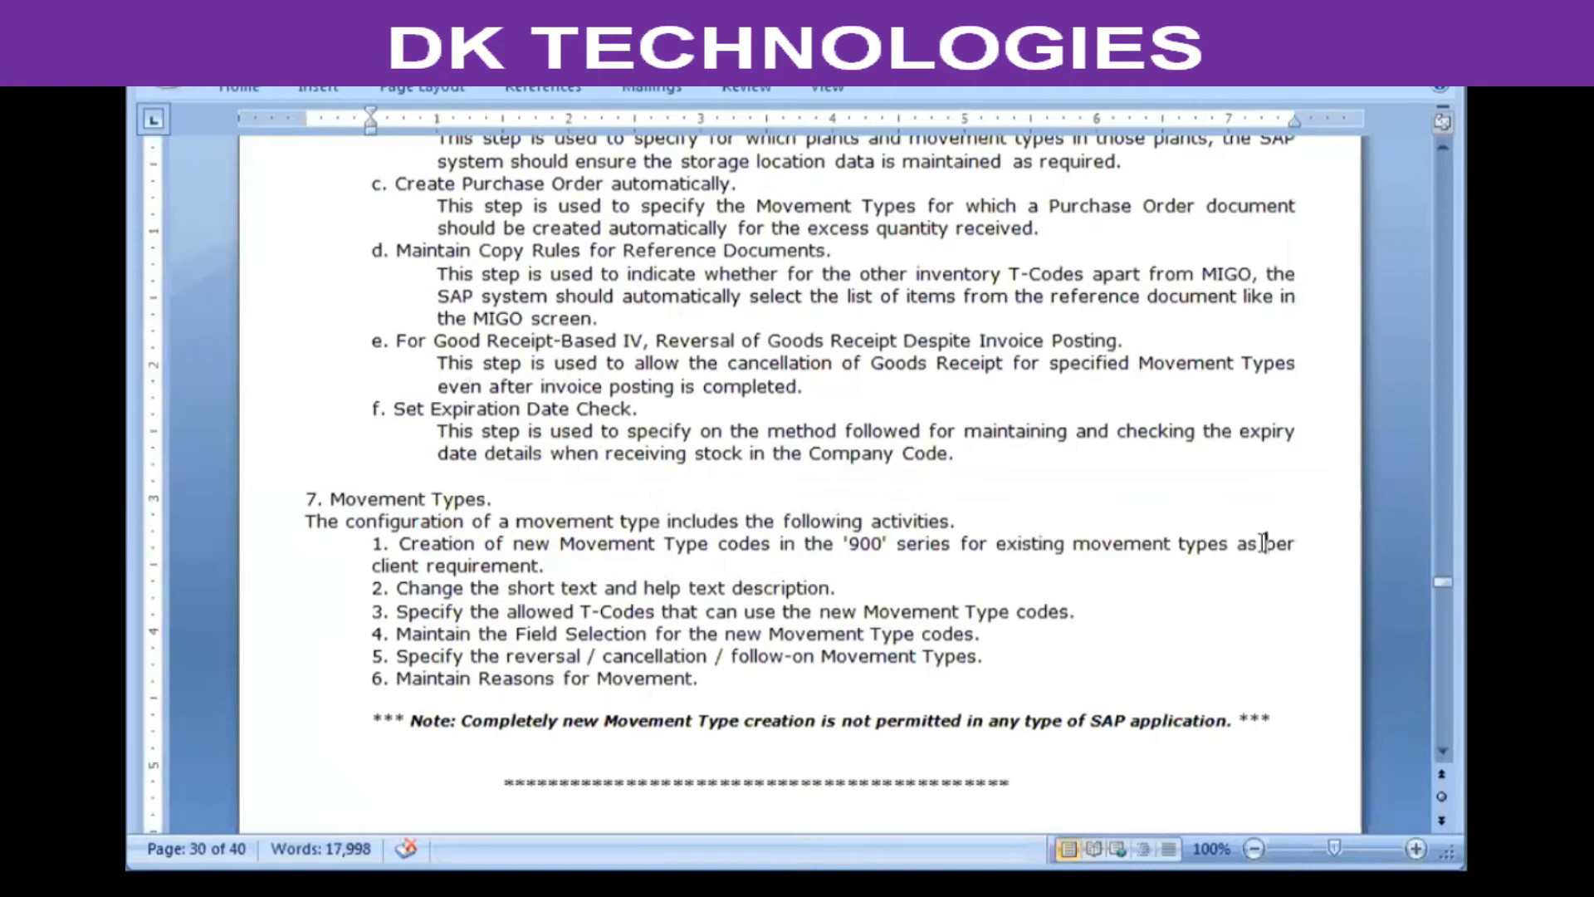
left_click(556, 588)
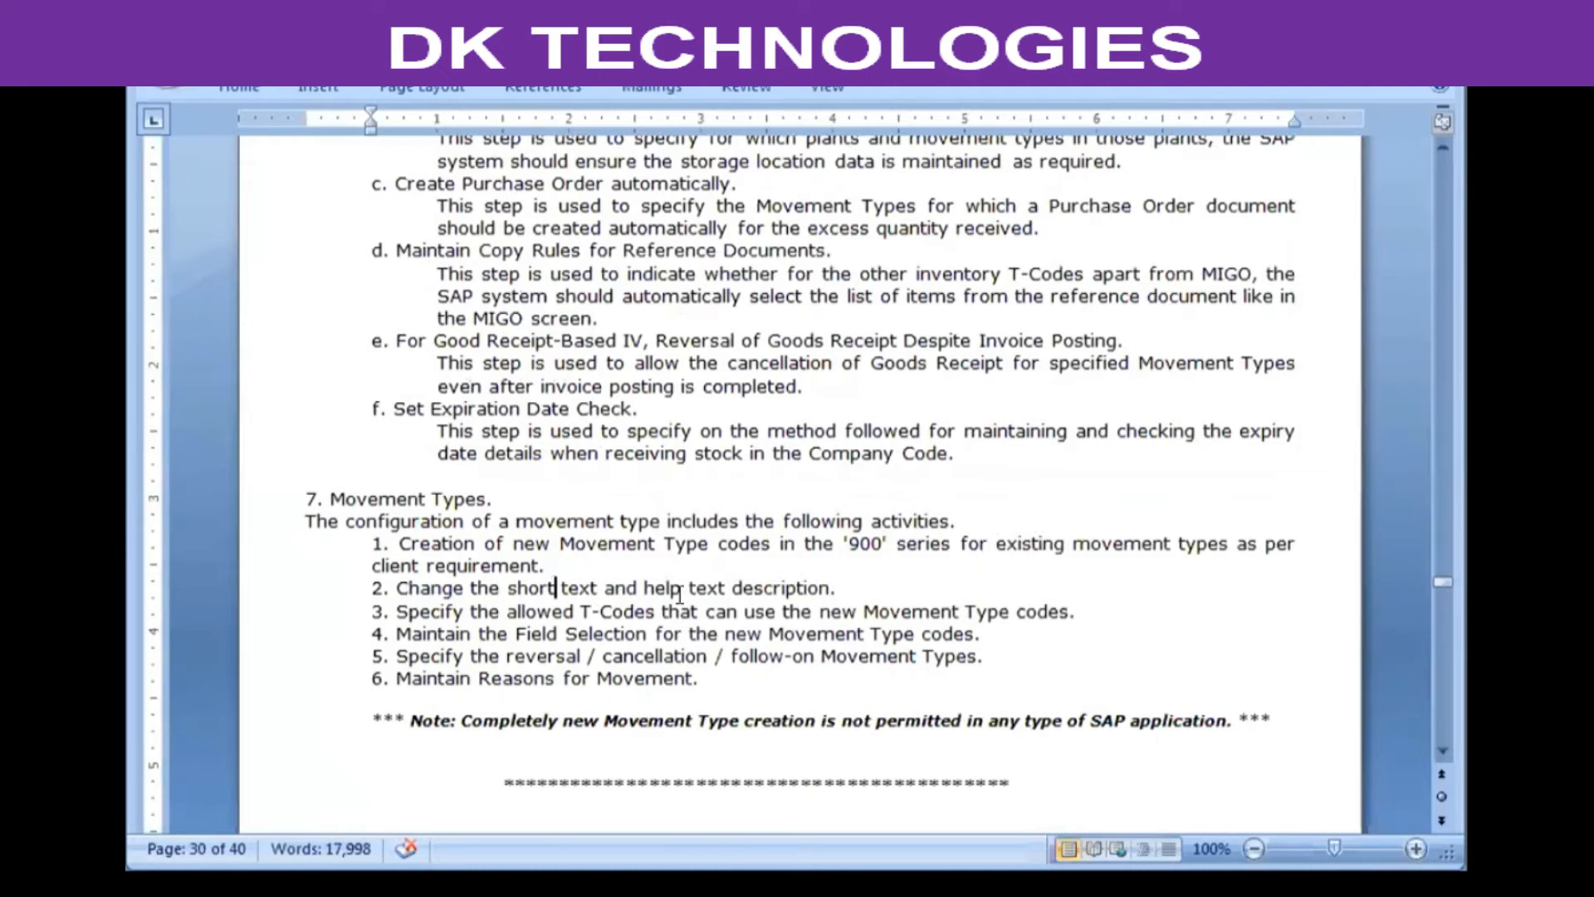
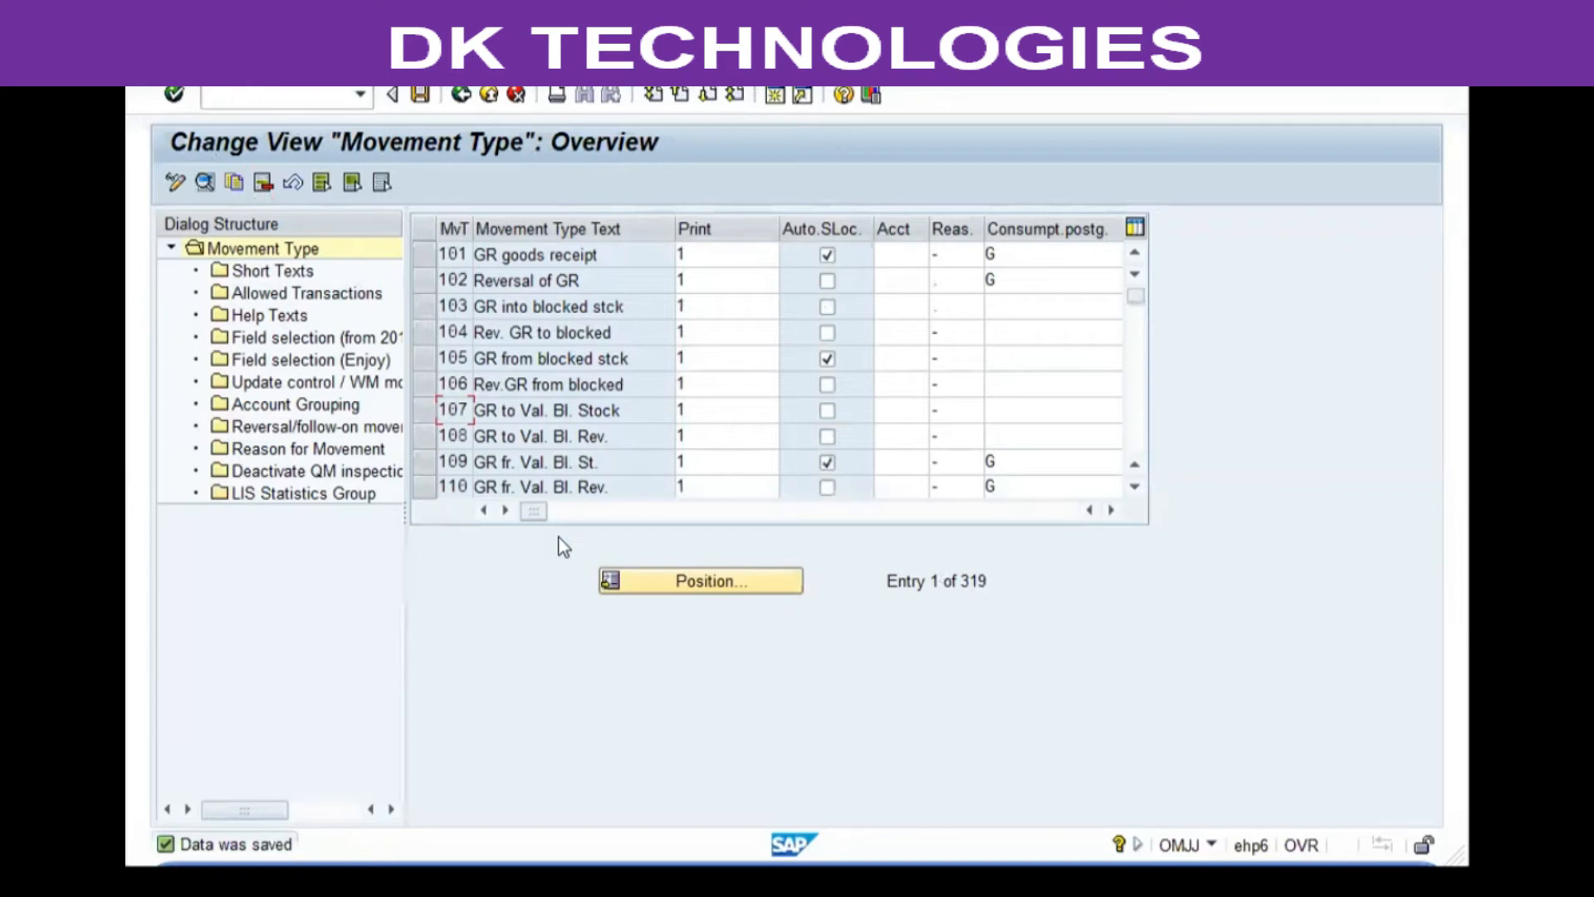
- Copy movement type 101 as 911 with all its dependent entries, skipping the invalid allowed transaction MF40
left_click(423, 254)
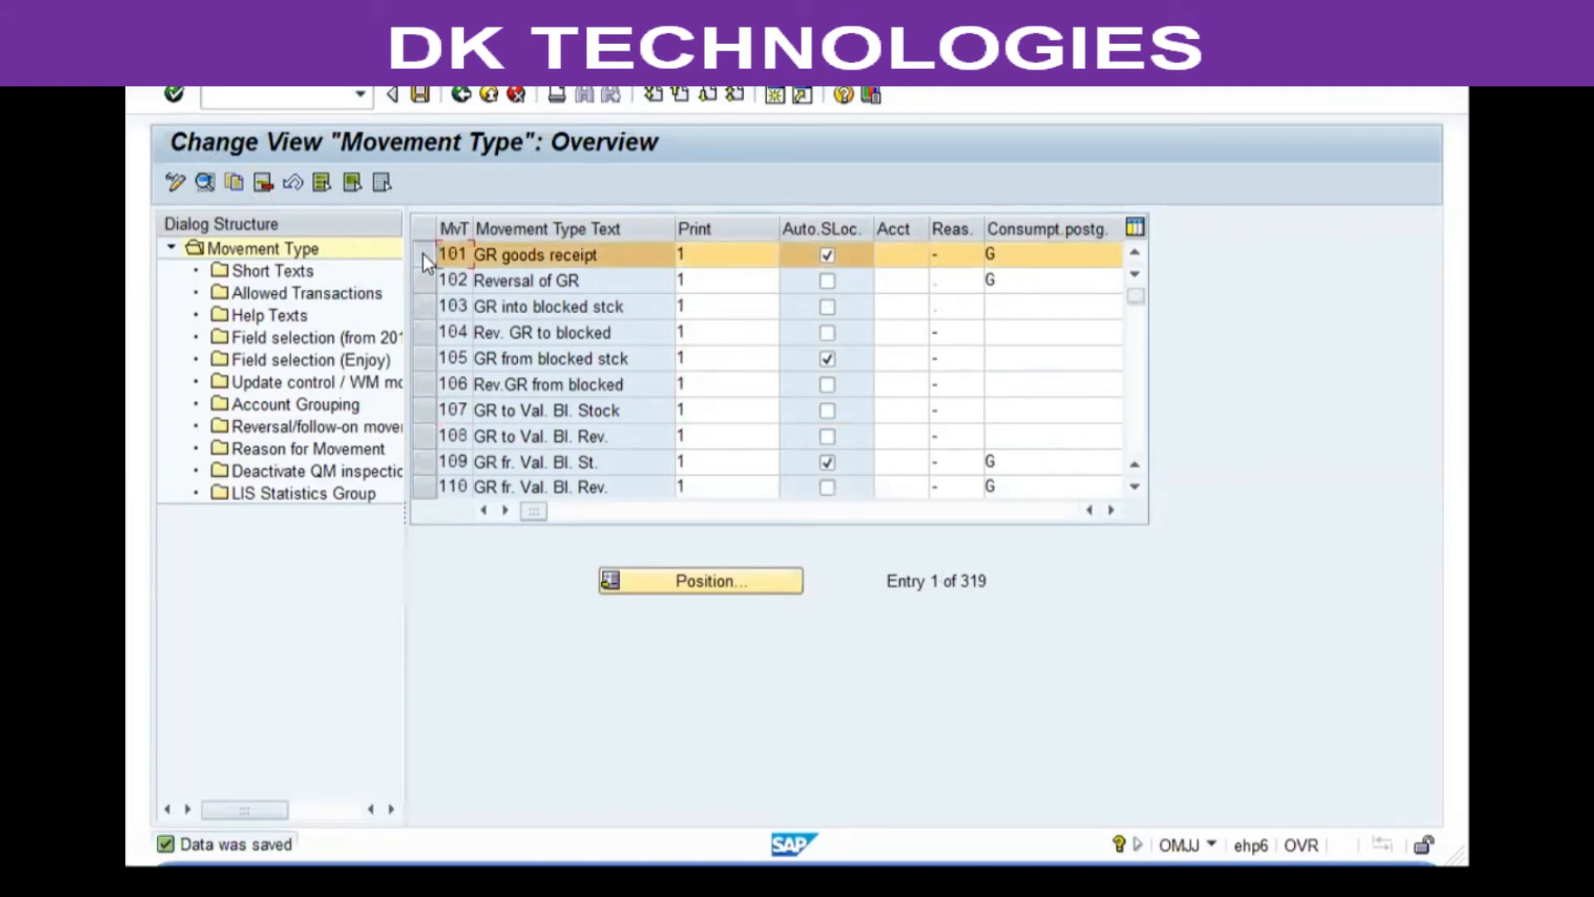
left_click(236, 179)
type("911")
key("Return")
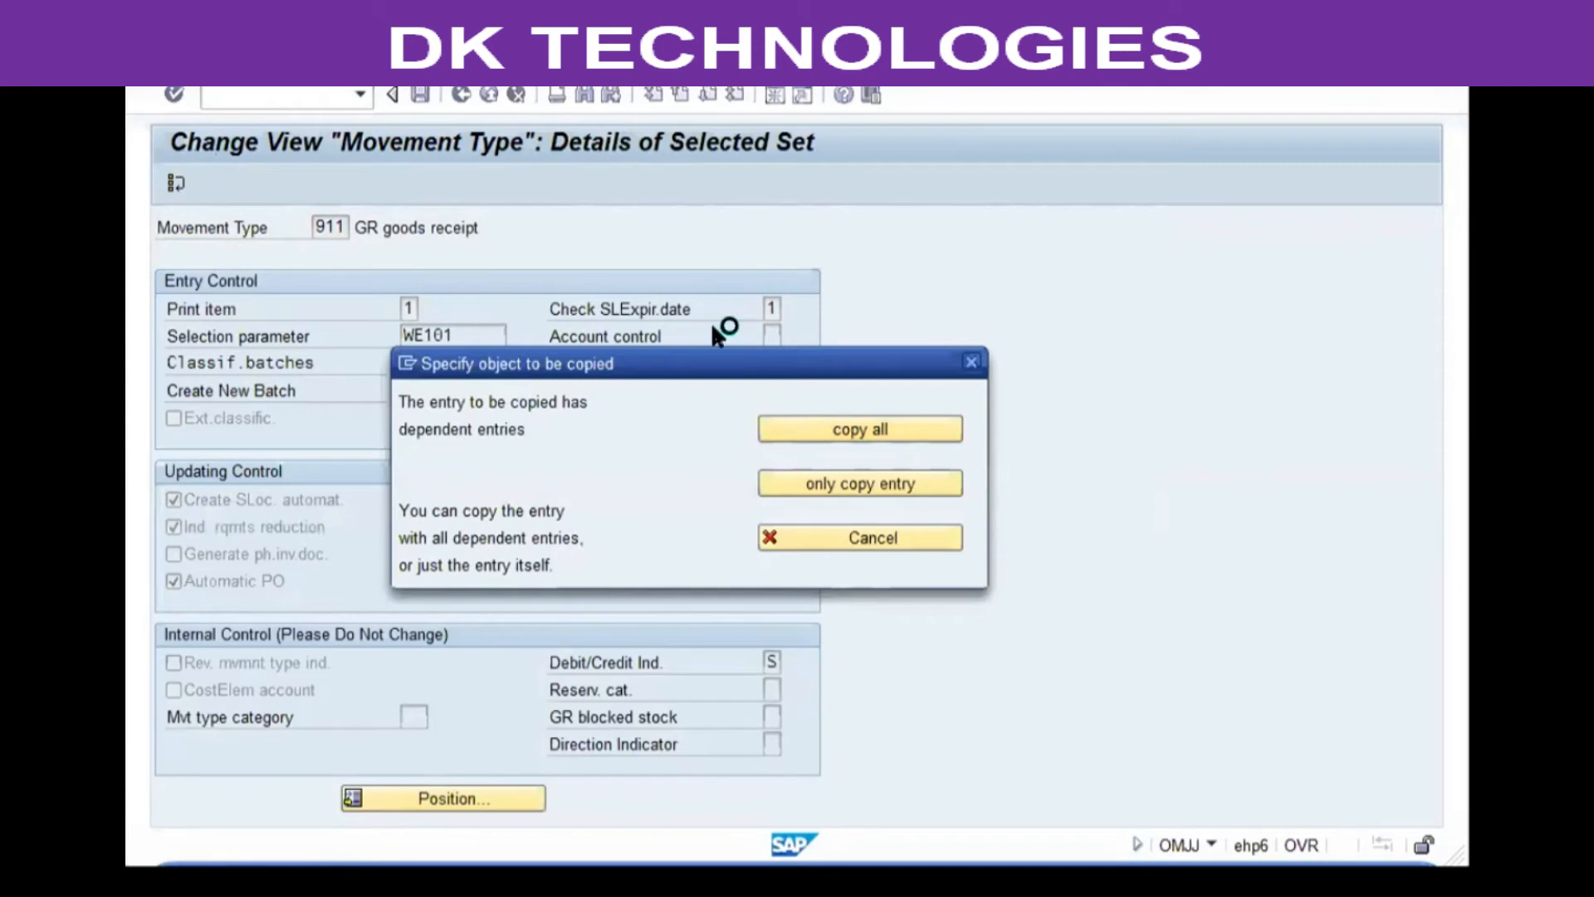
key("Return")
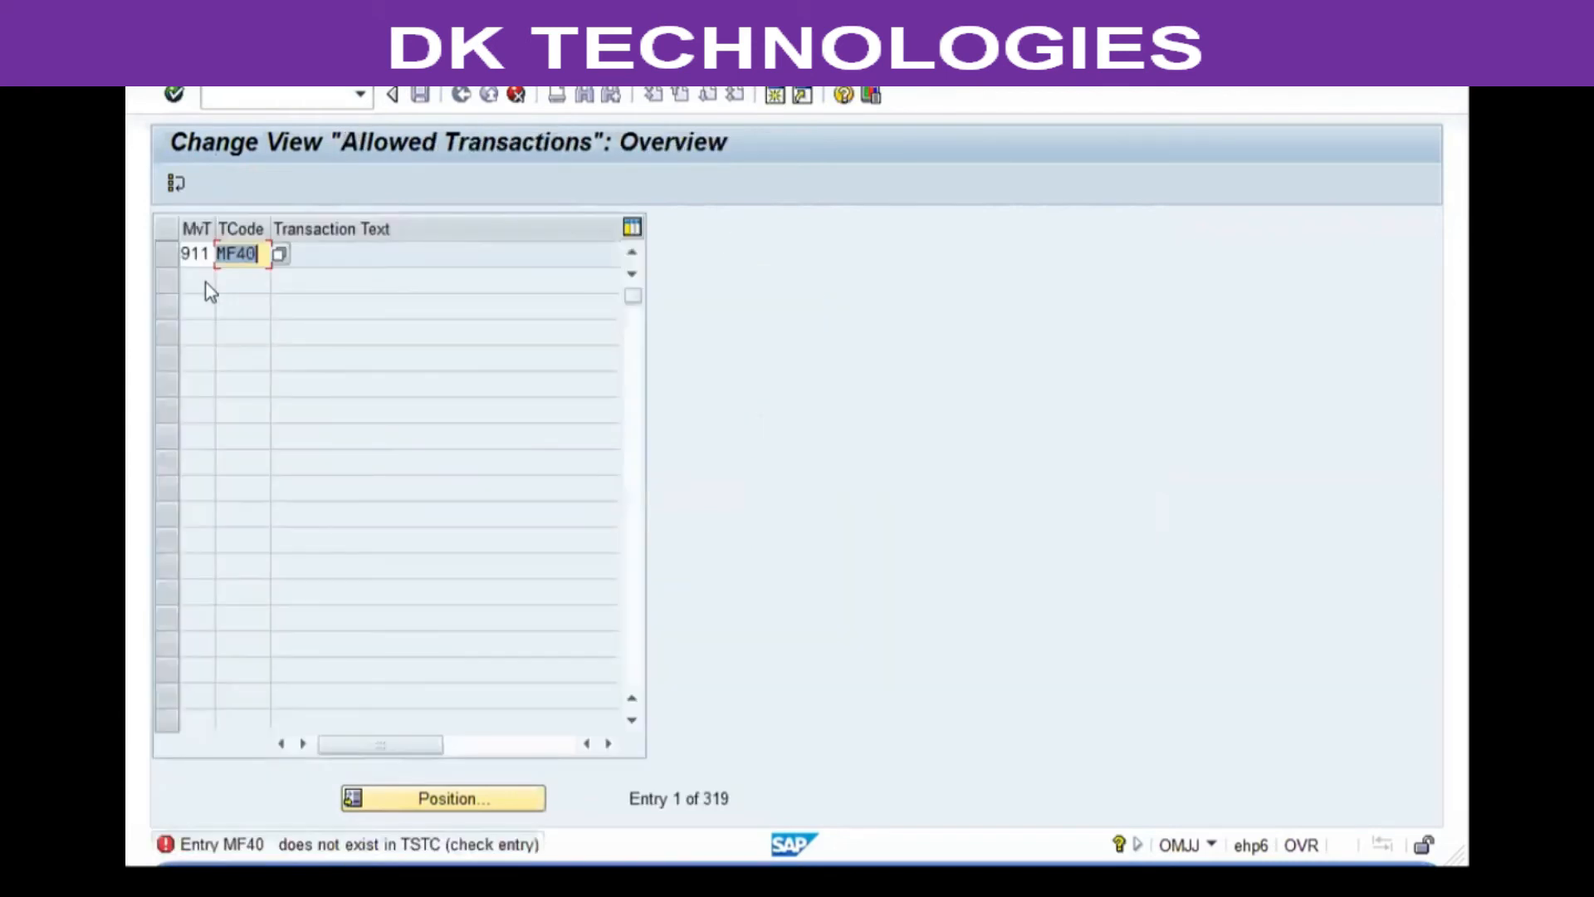
left_click(515, 93)
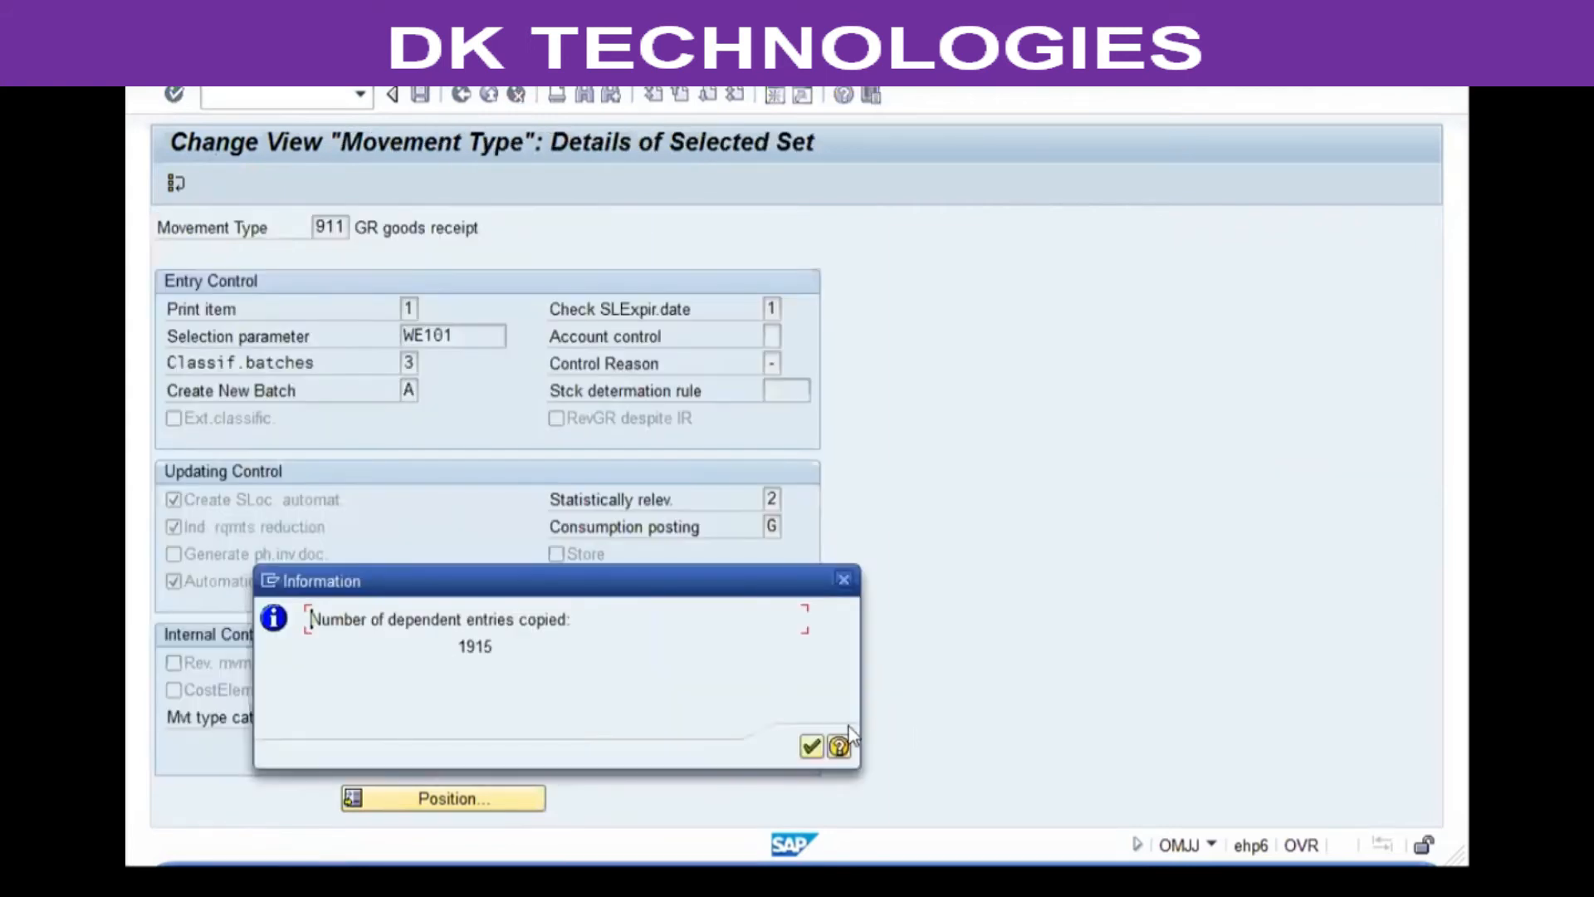
left_click(809, 744)
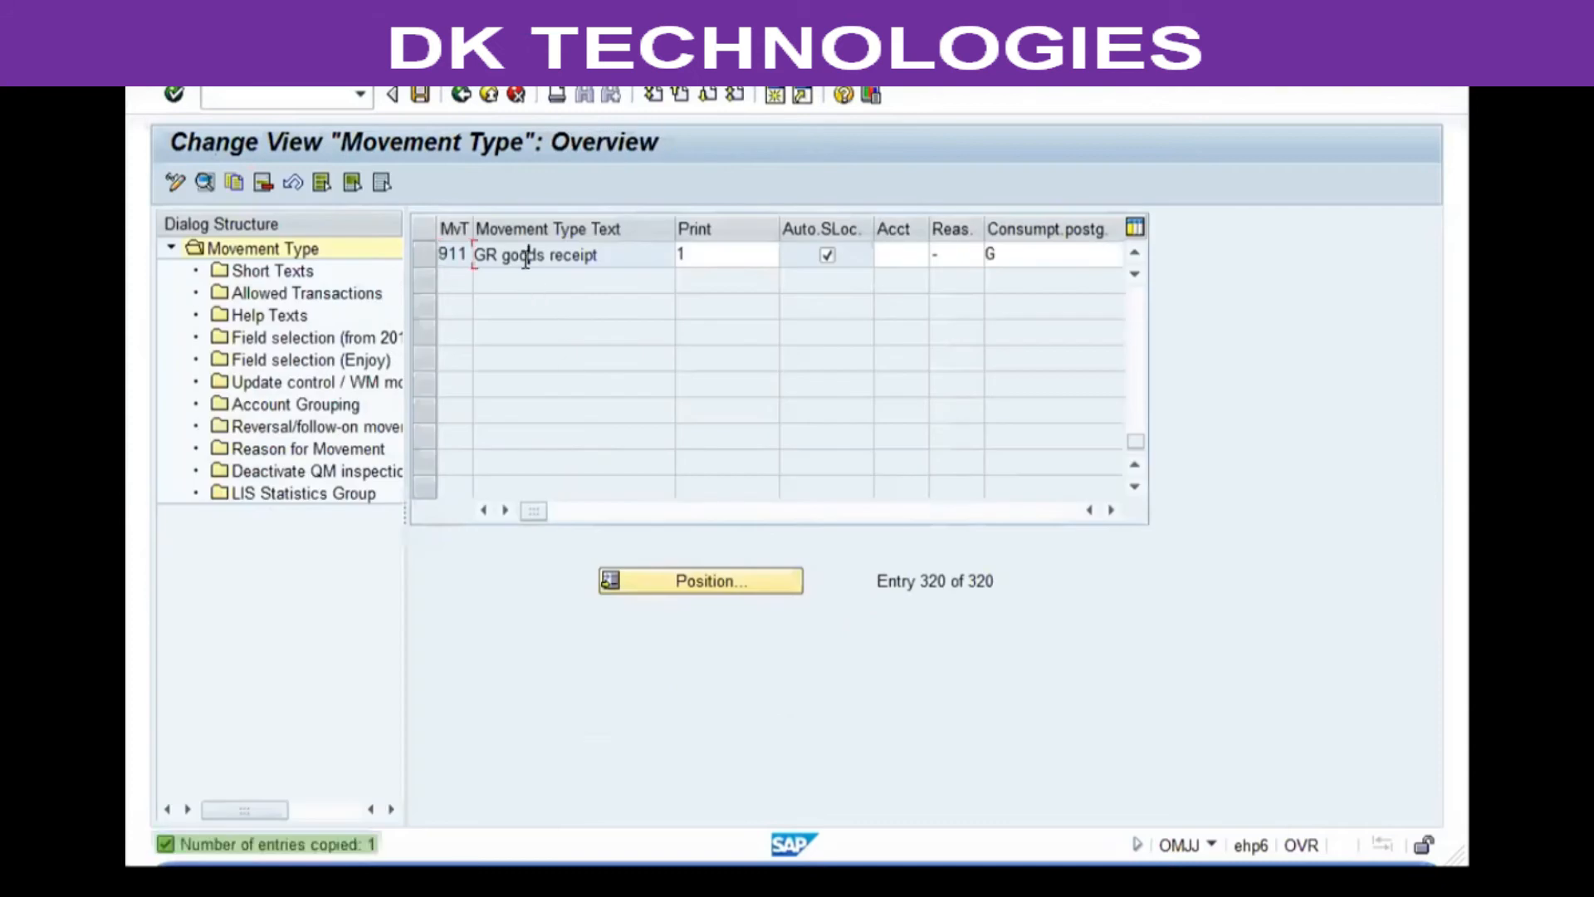
- Open the short texts of movement type 911 and jump to the entries in language EN
double_click(526, 256)
left_click(247, 272)
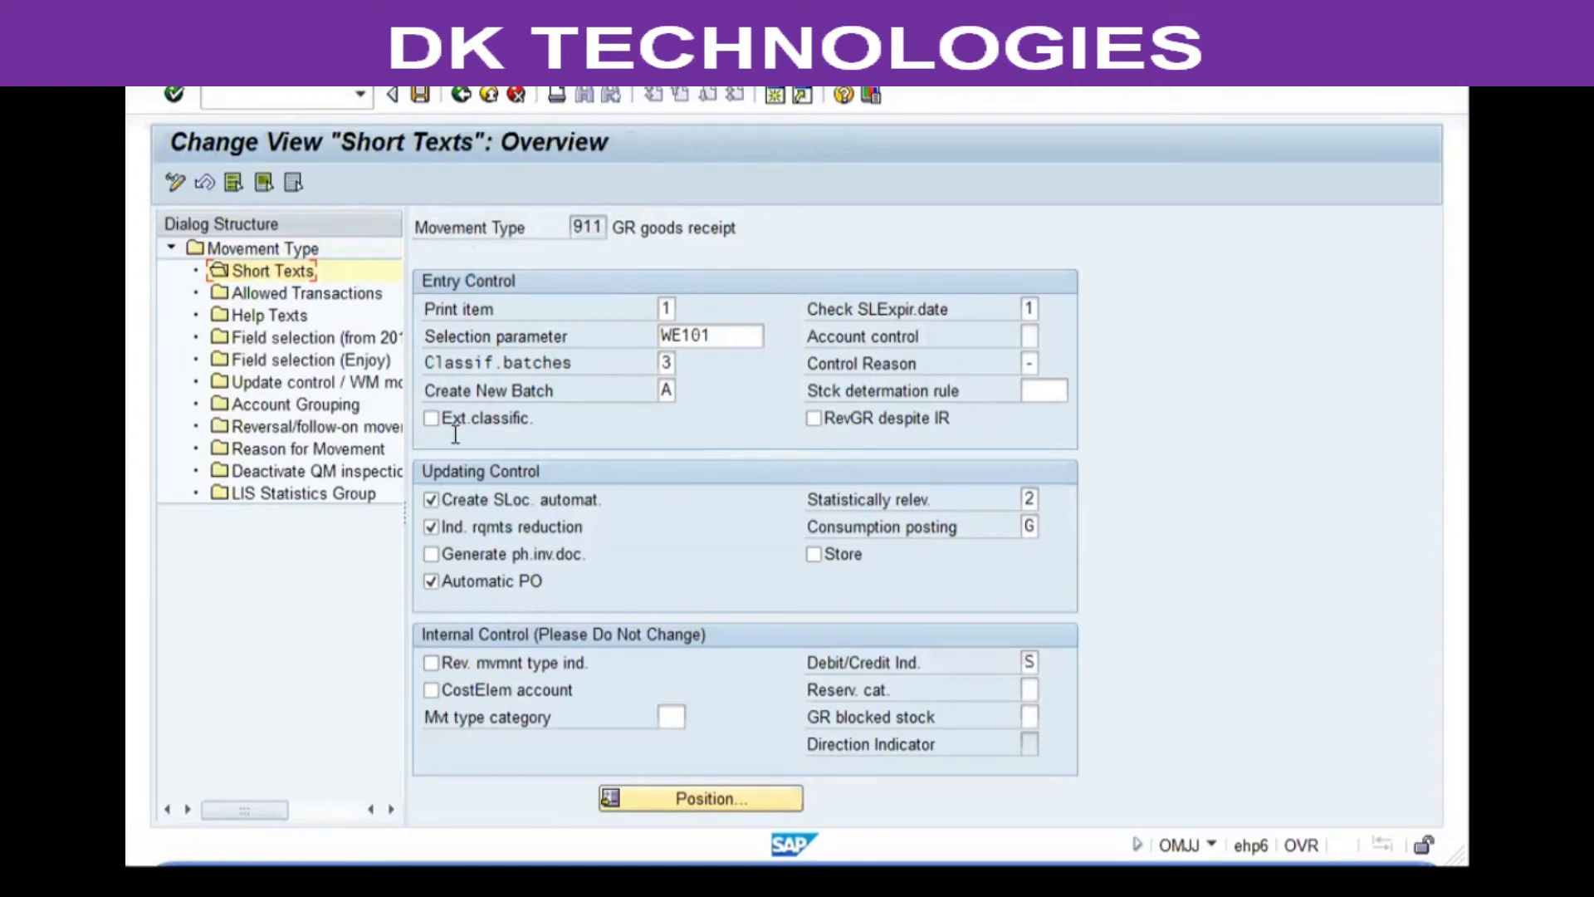
left_click(681, 797)
type("EN")
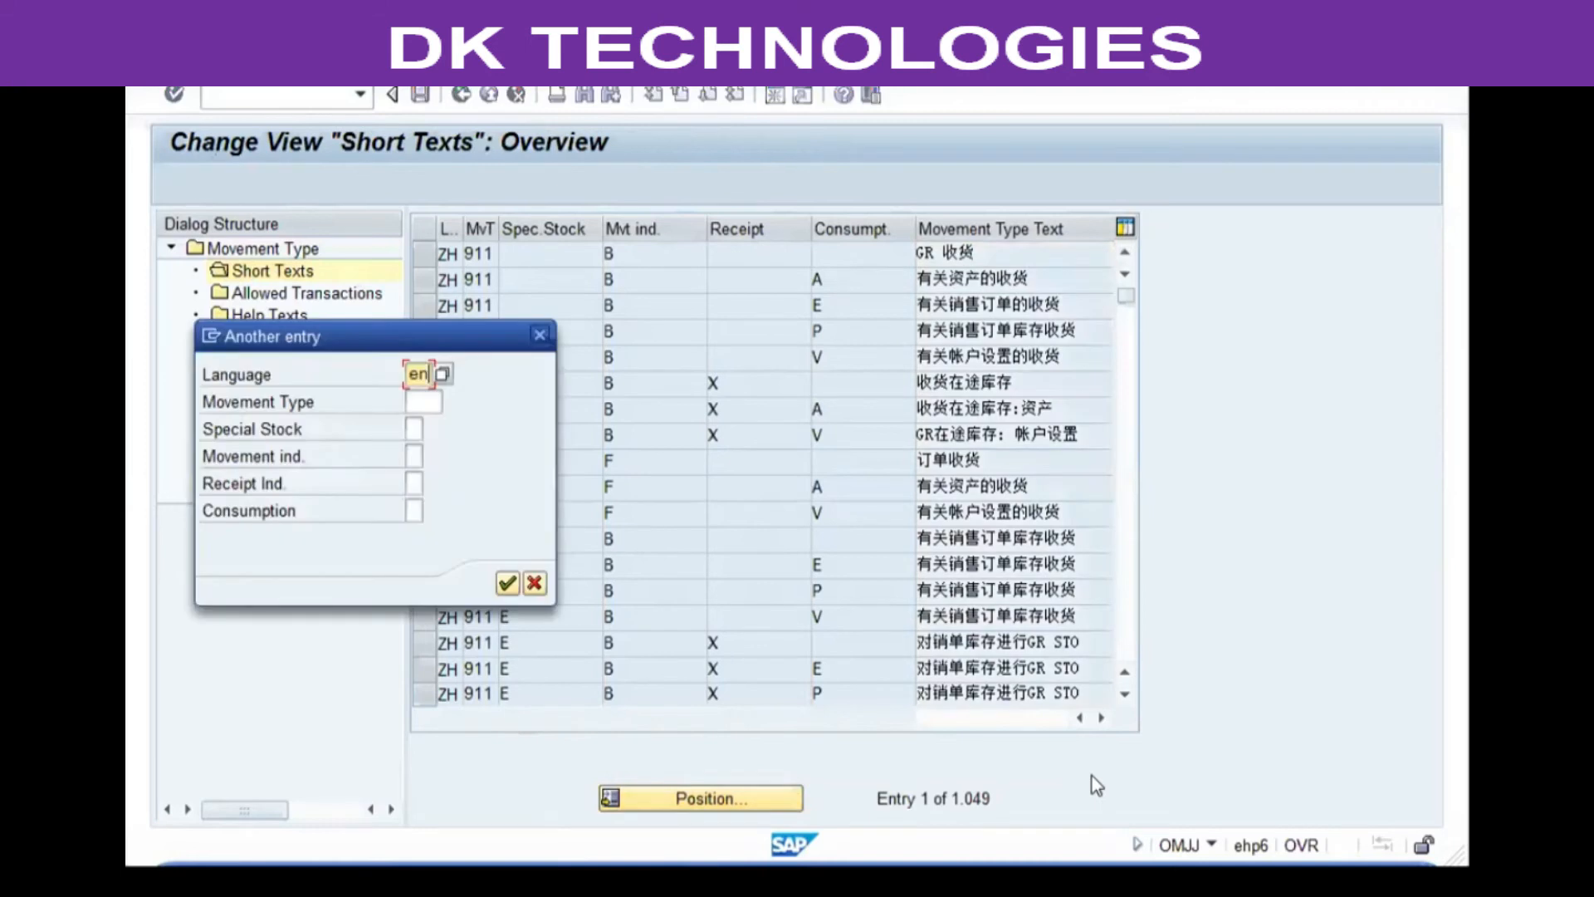
key("Return")
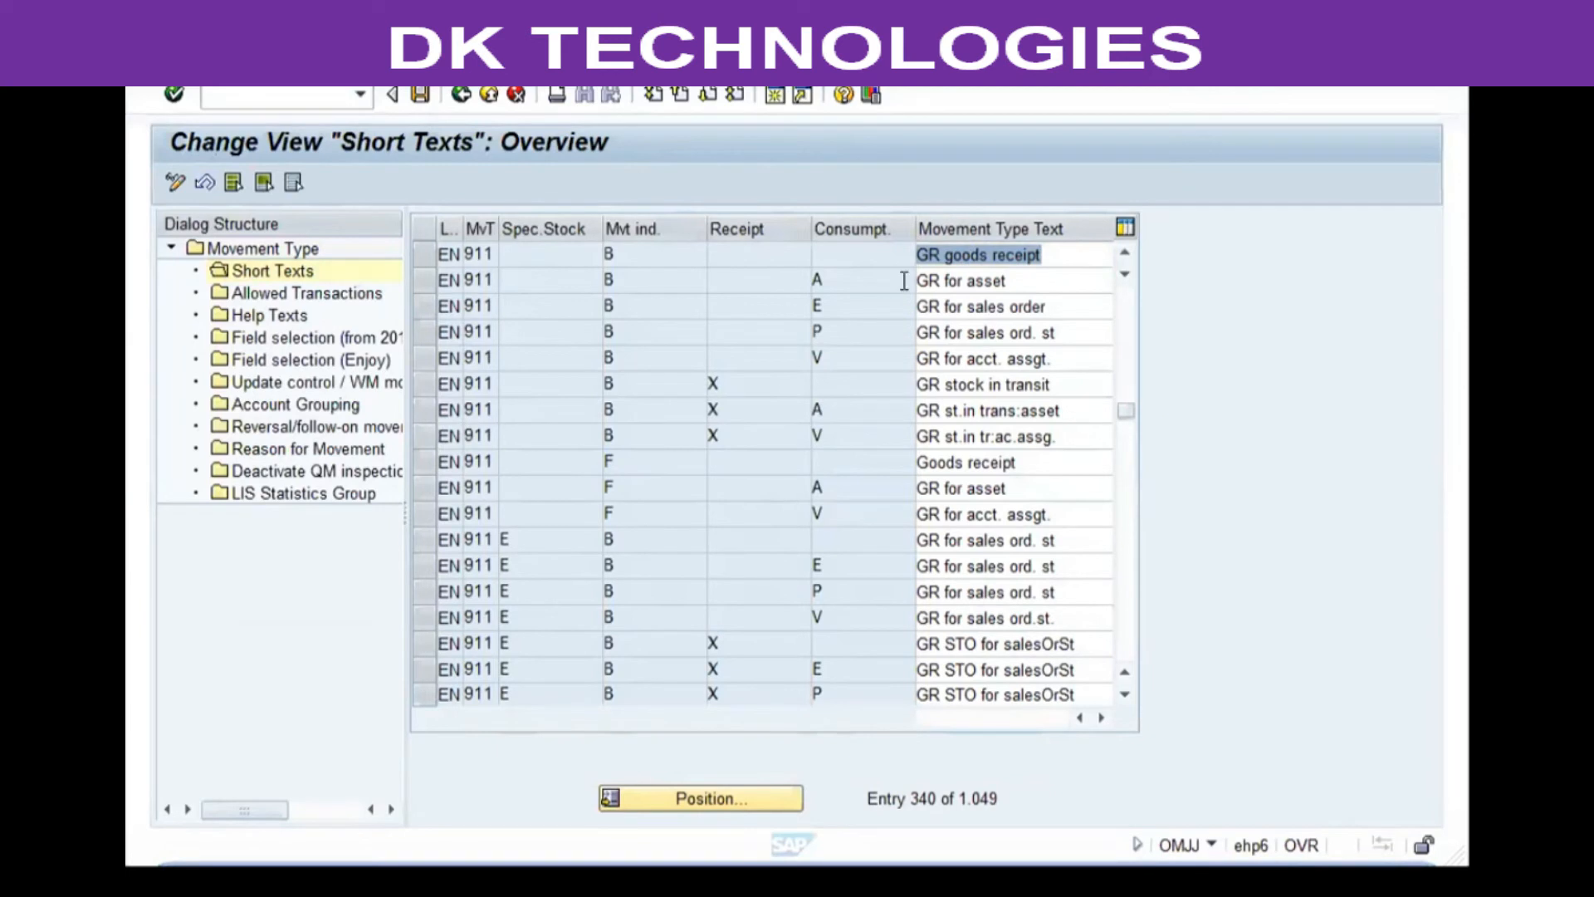
- Change the first English short text of movement type 911 to "VG01 GR against PO" and select the new text
left_click(678, 183)
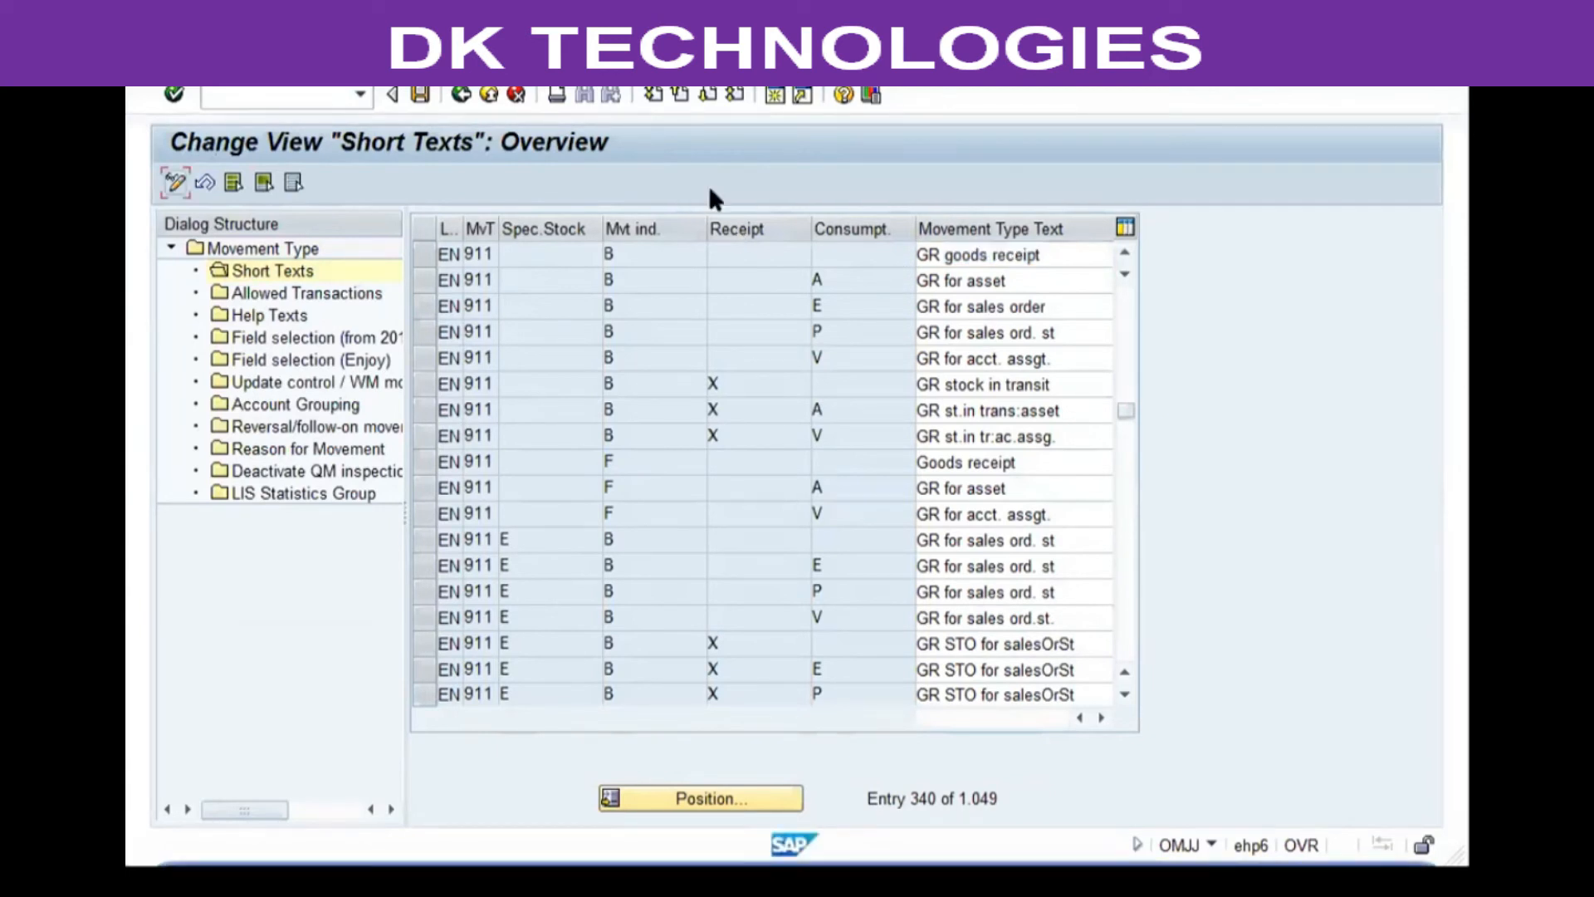
left_click_drag(1094, 256, 830, 264)
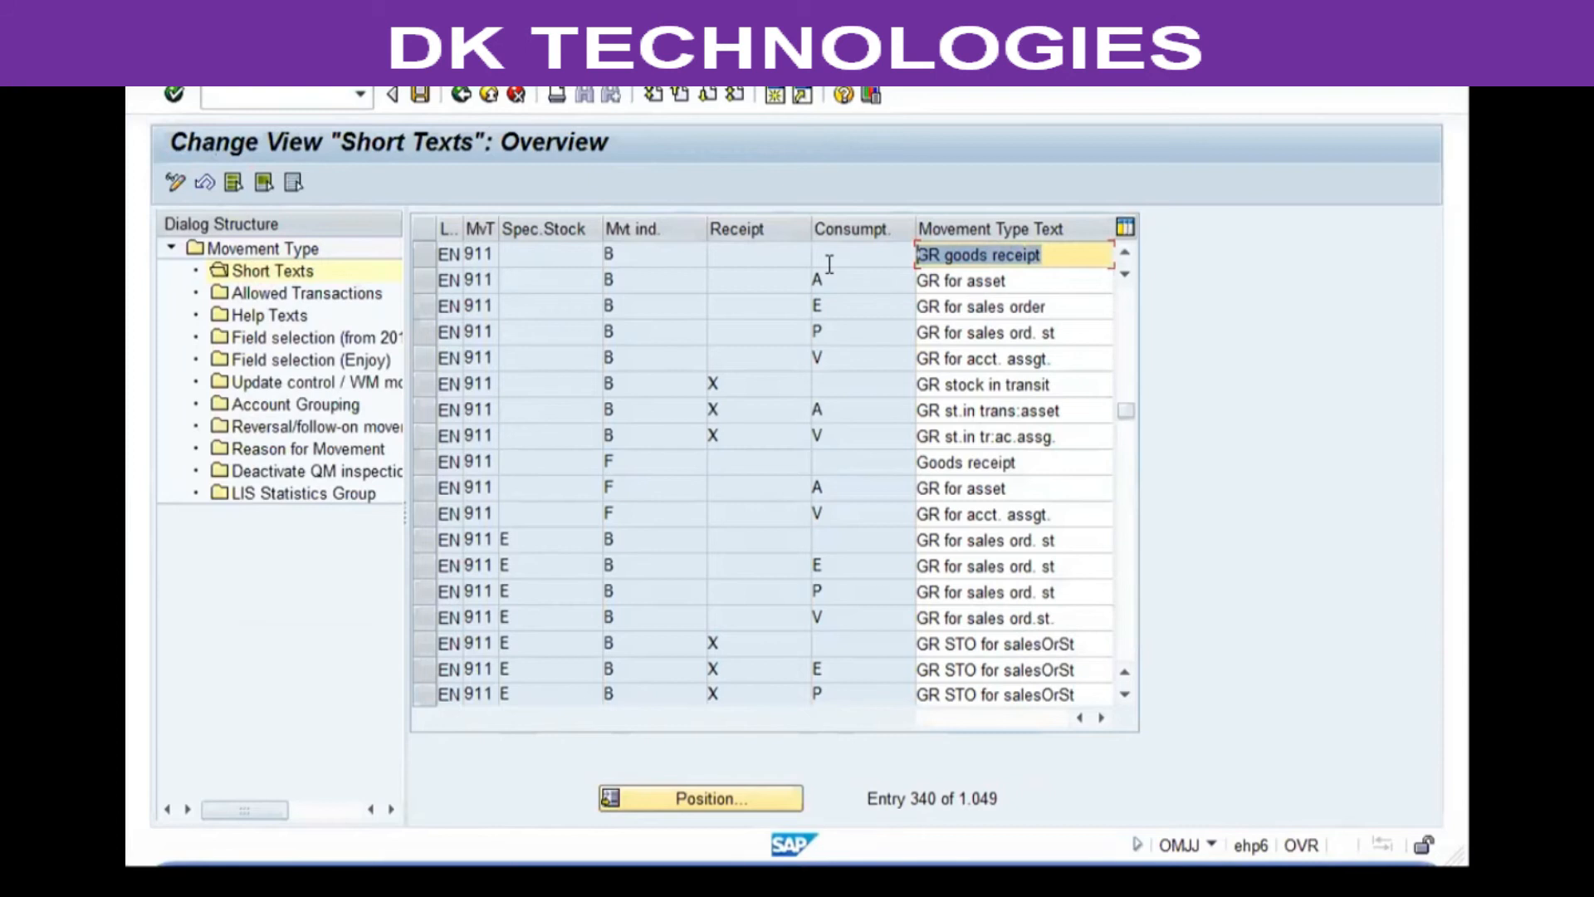
type("VG01 GR against PO")
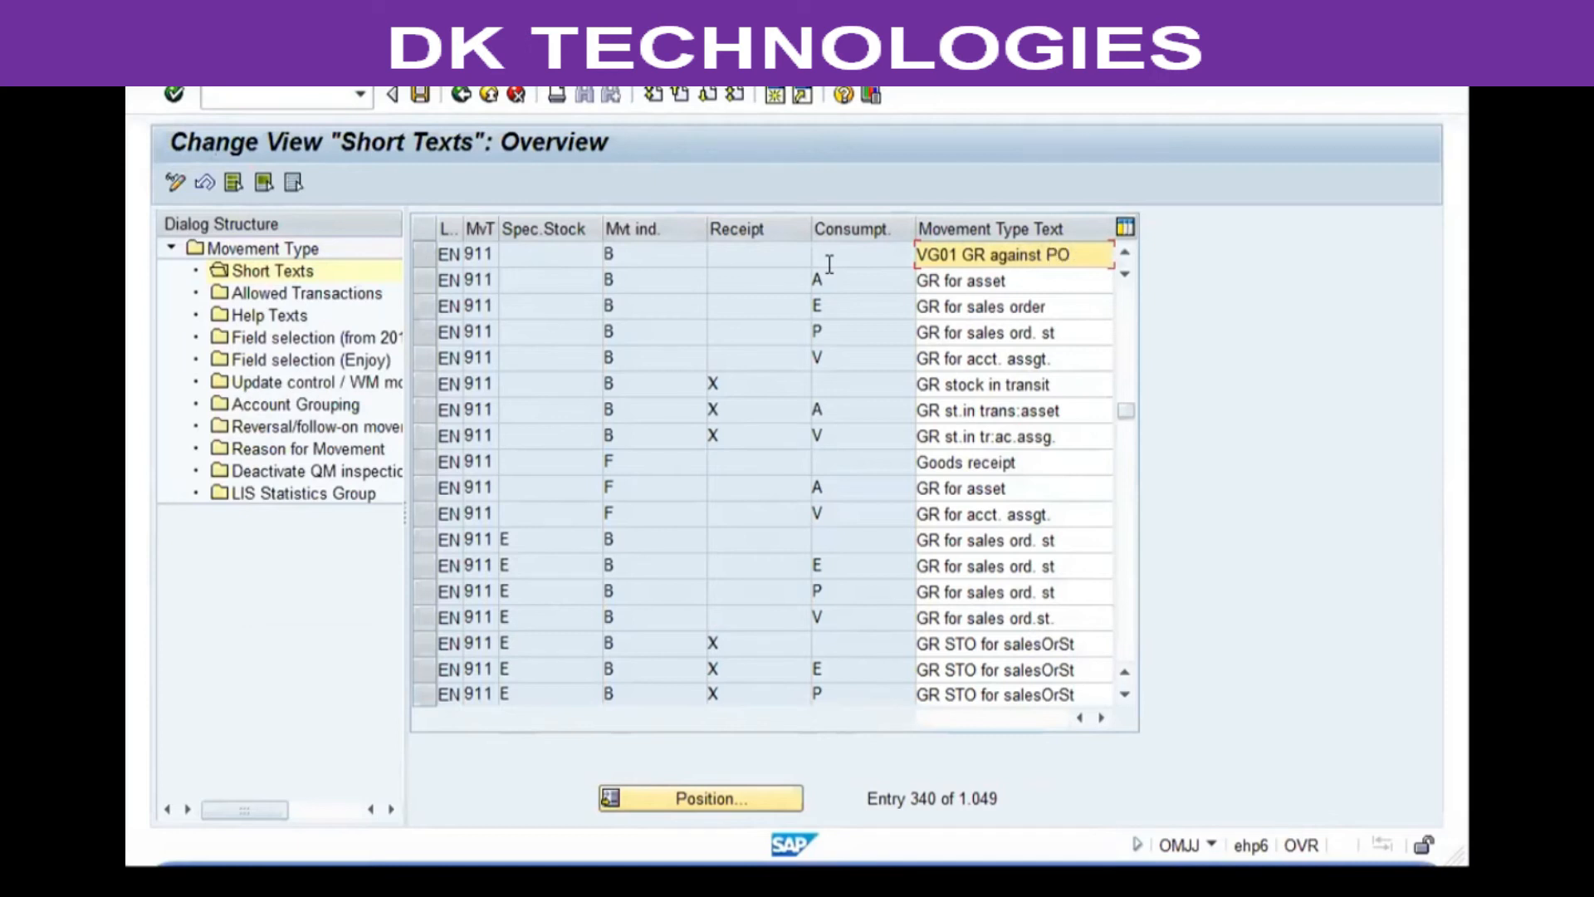
key("ctrl+a")
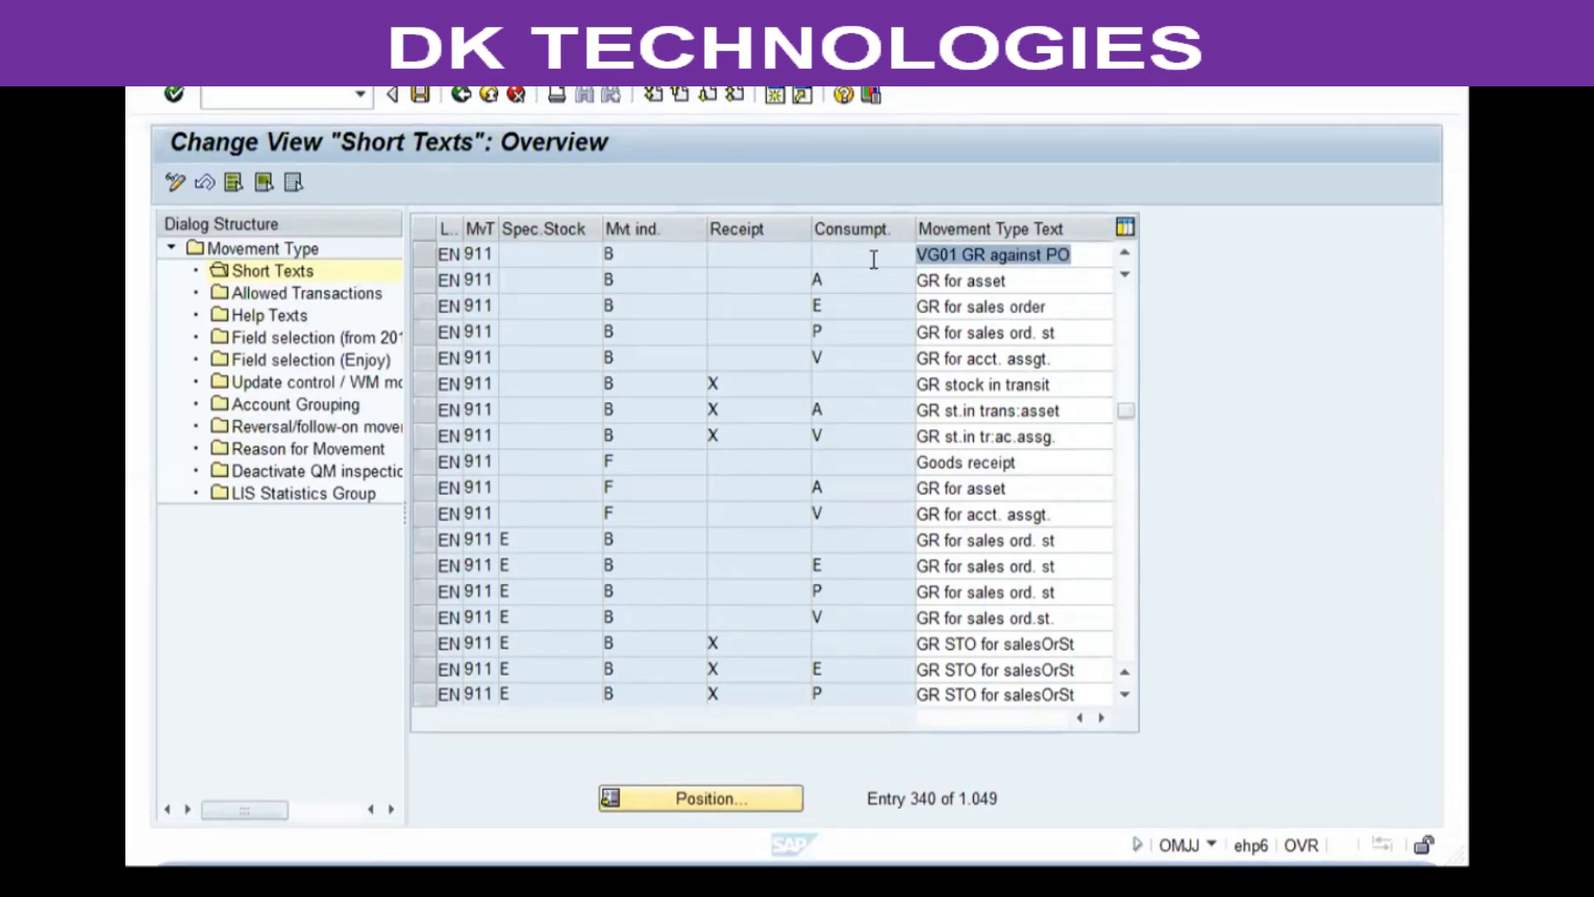
- Delete transactions MB01, MB0A and MB31 from the allowed transactions of movement type 911
left_click(1078, 256)
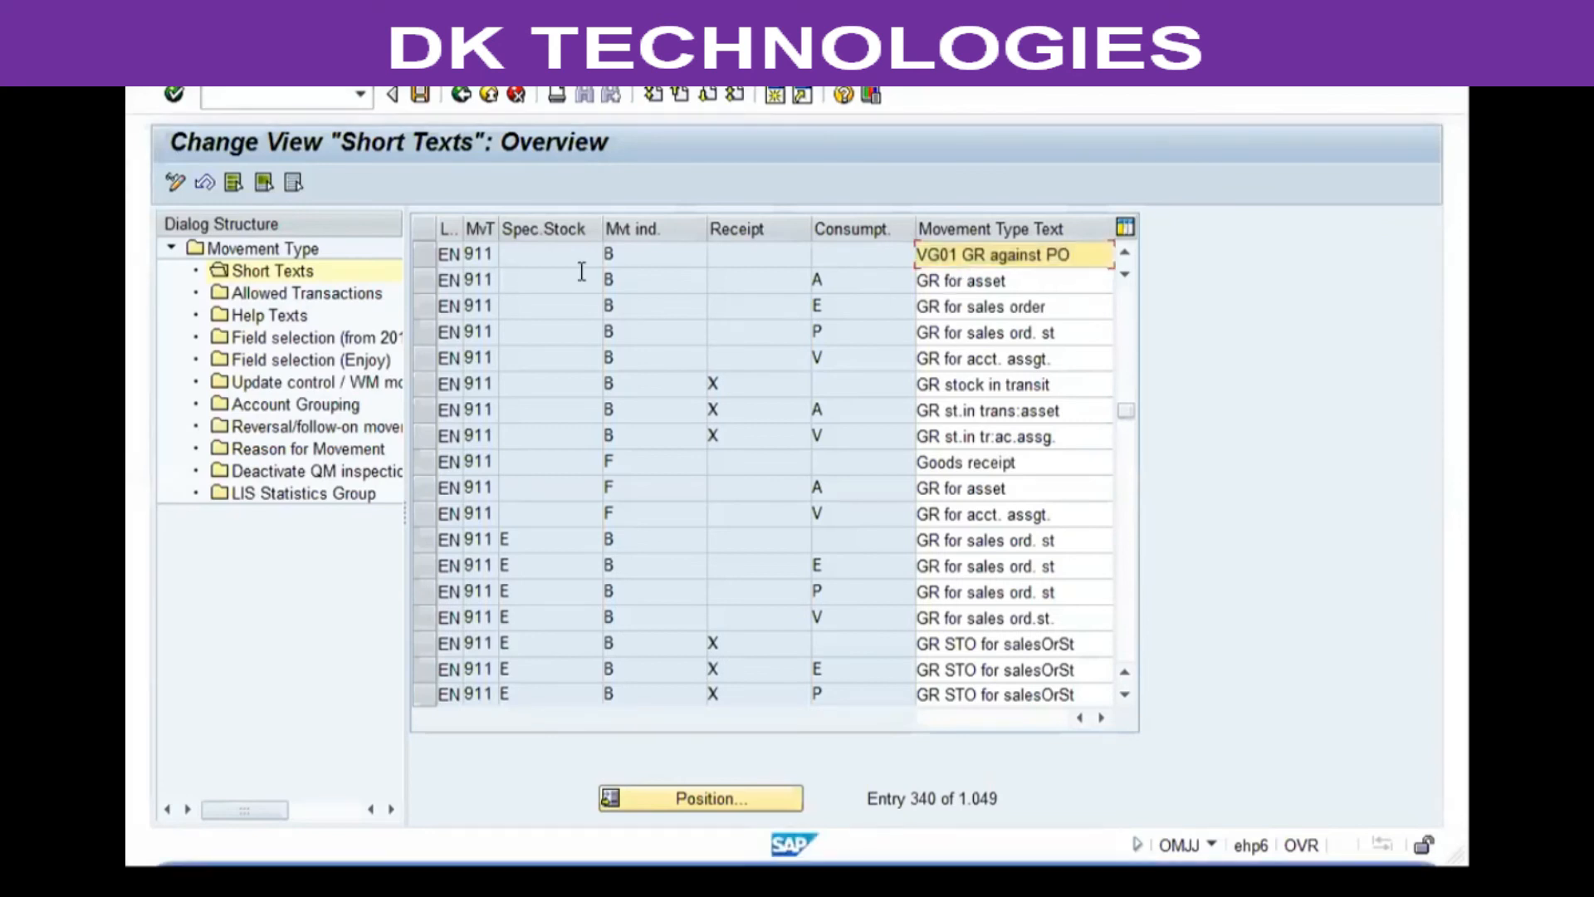
left_click(322, 295)
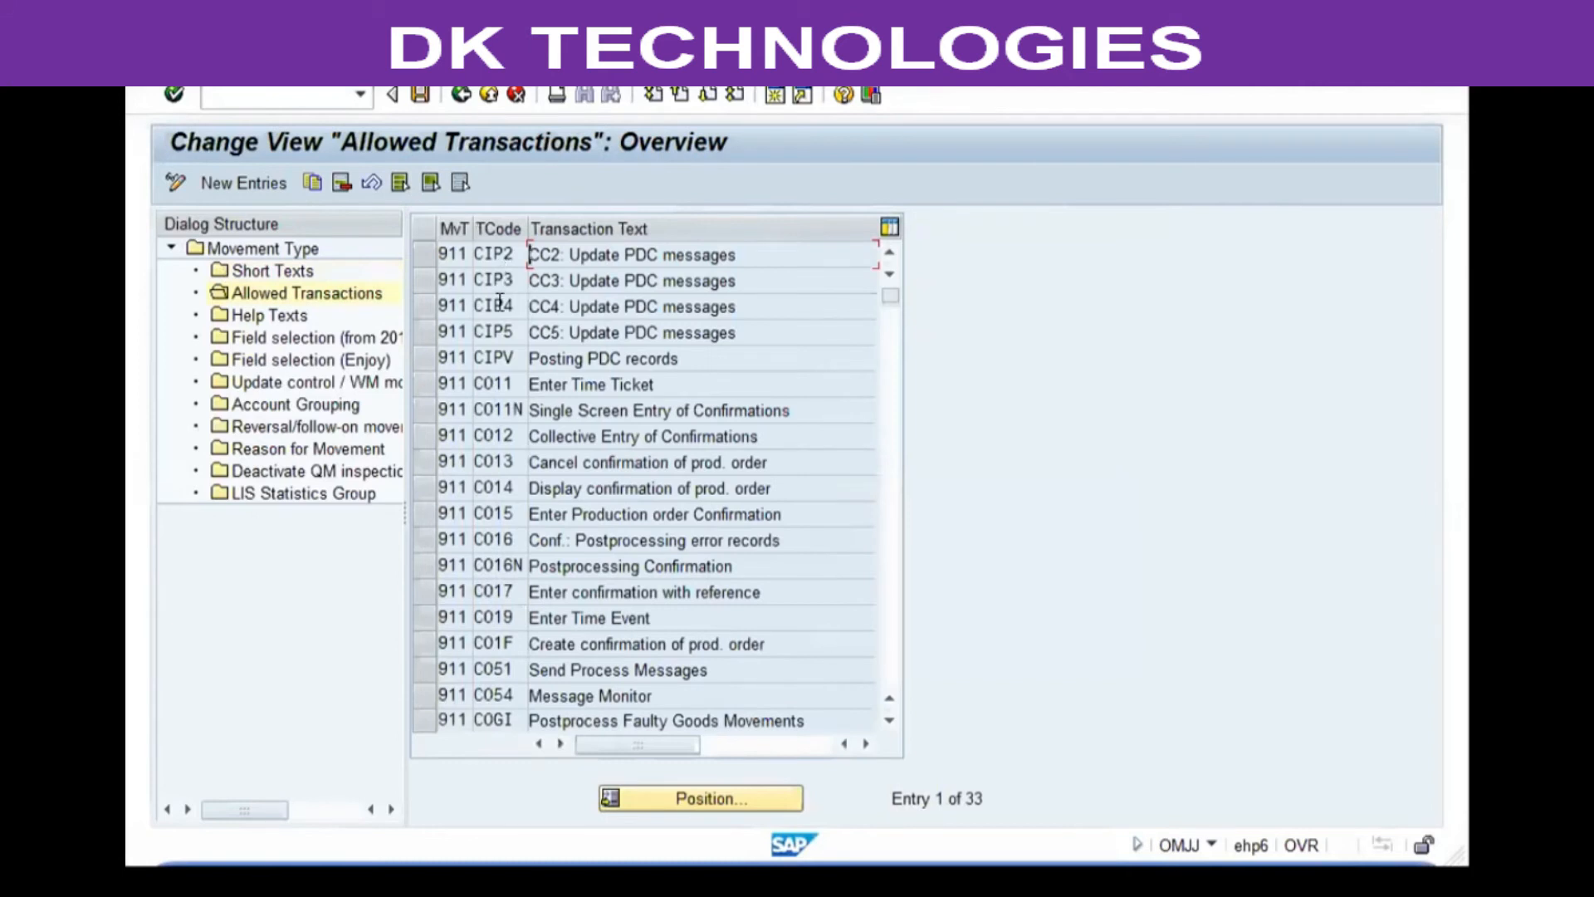
scroll(498, 336, "down", 3)
scroll(498, 332, "down", 3)
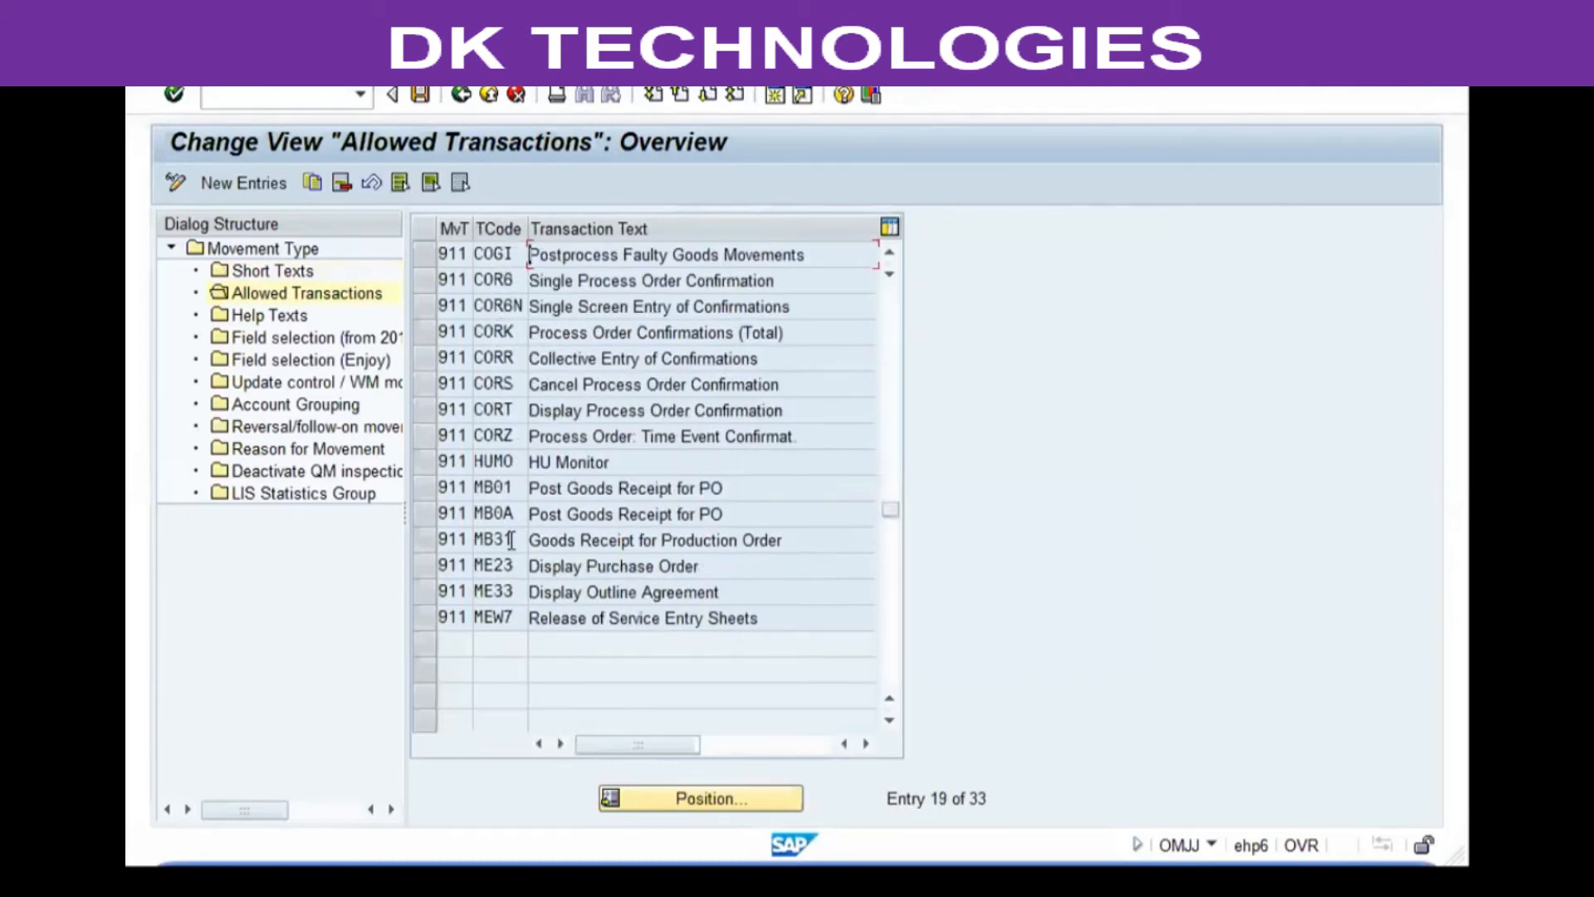
left_click(430, 490)
left_click(427, 513)
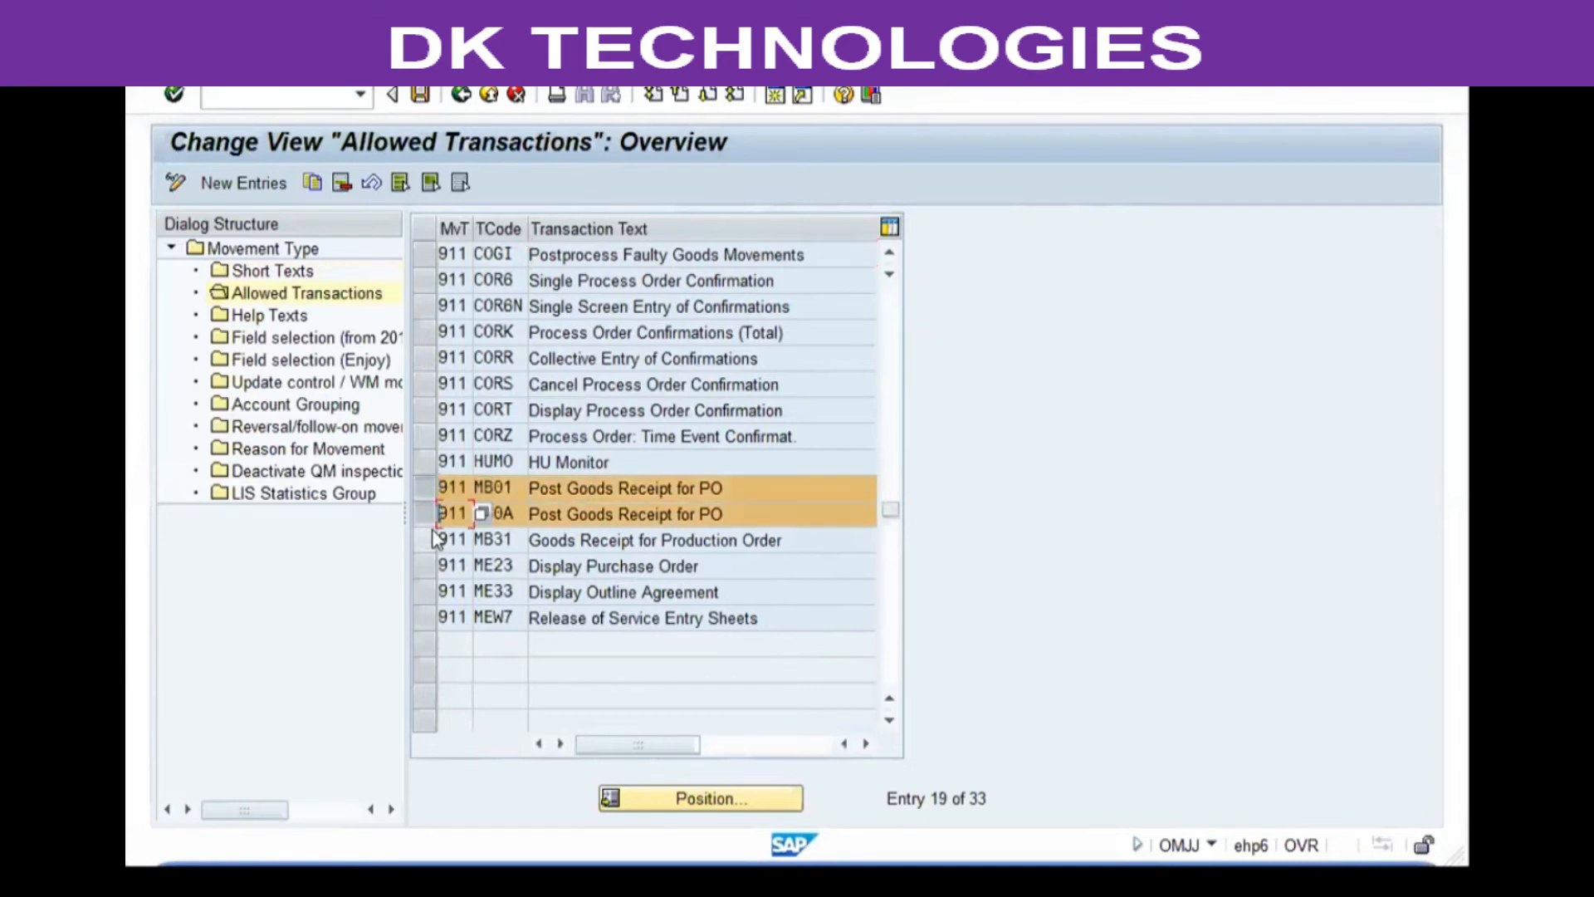
left_click(425, 540)
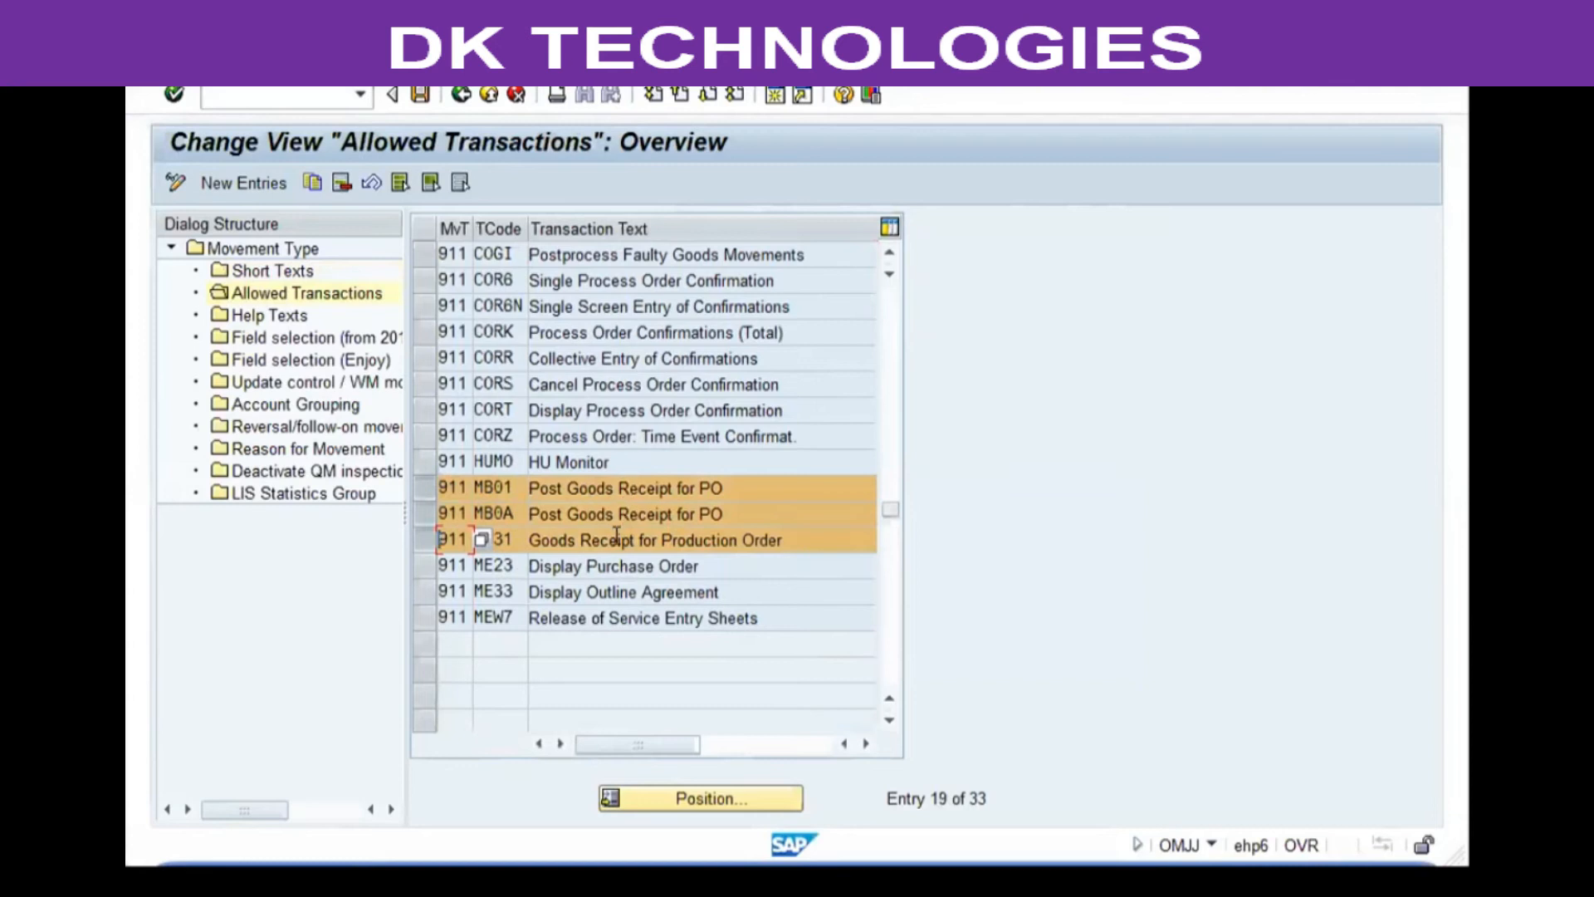
left_click(341, 183)
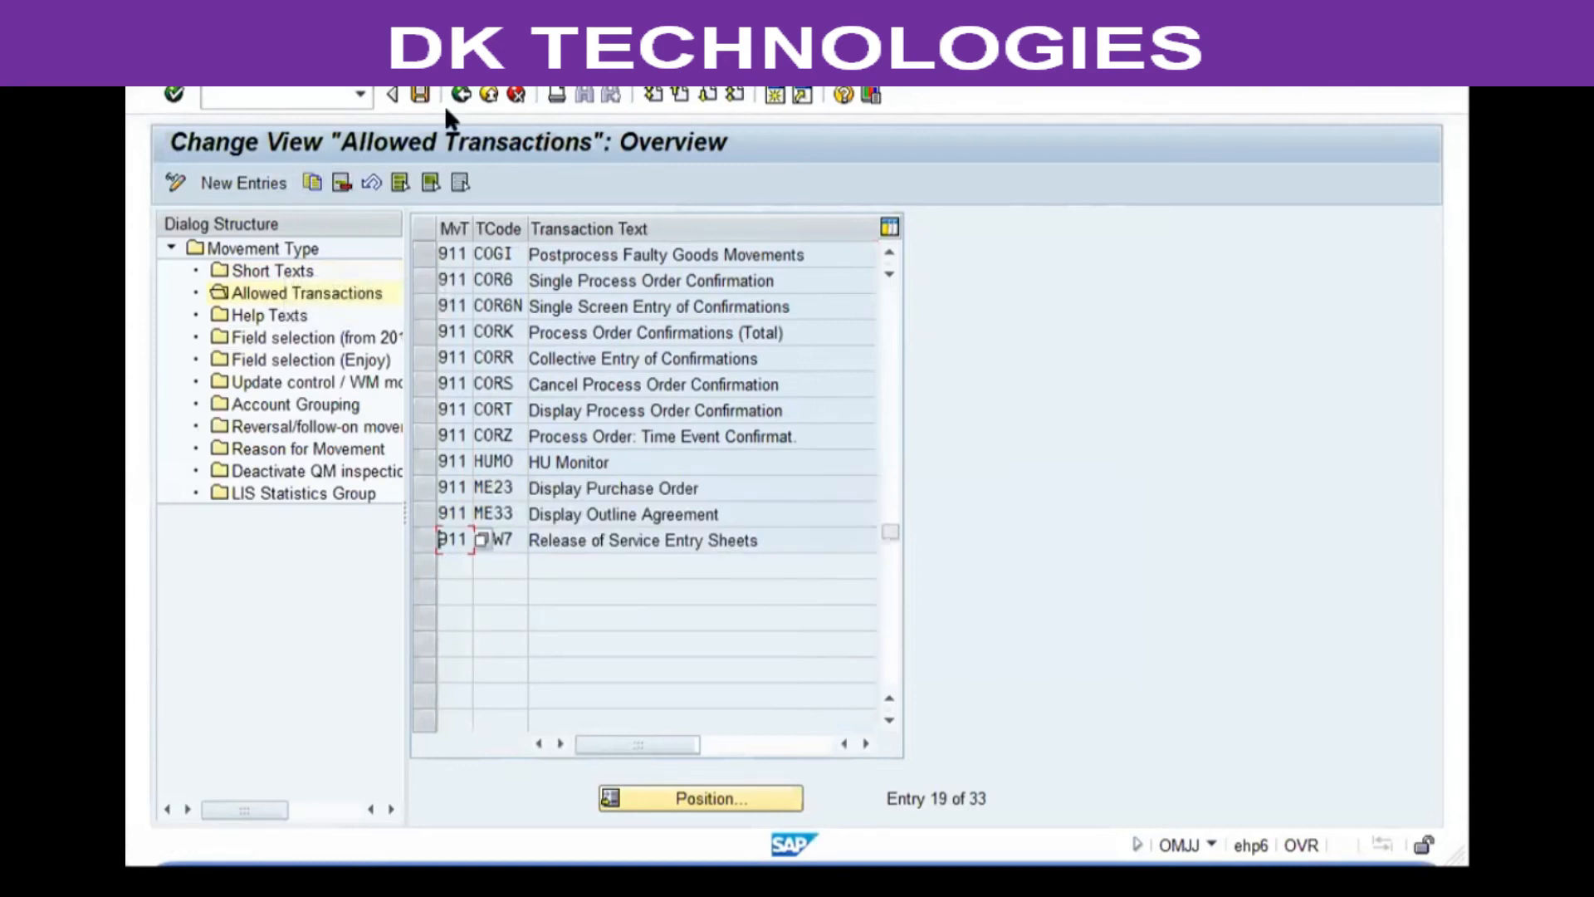
- Add MIGO as a new allowed transaction for movement type 911
left_click(264, 183)
type("911")
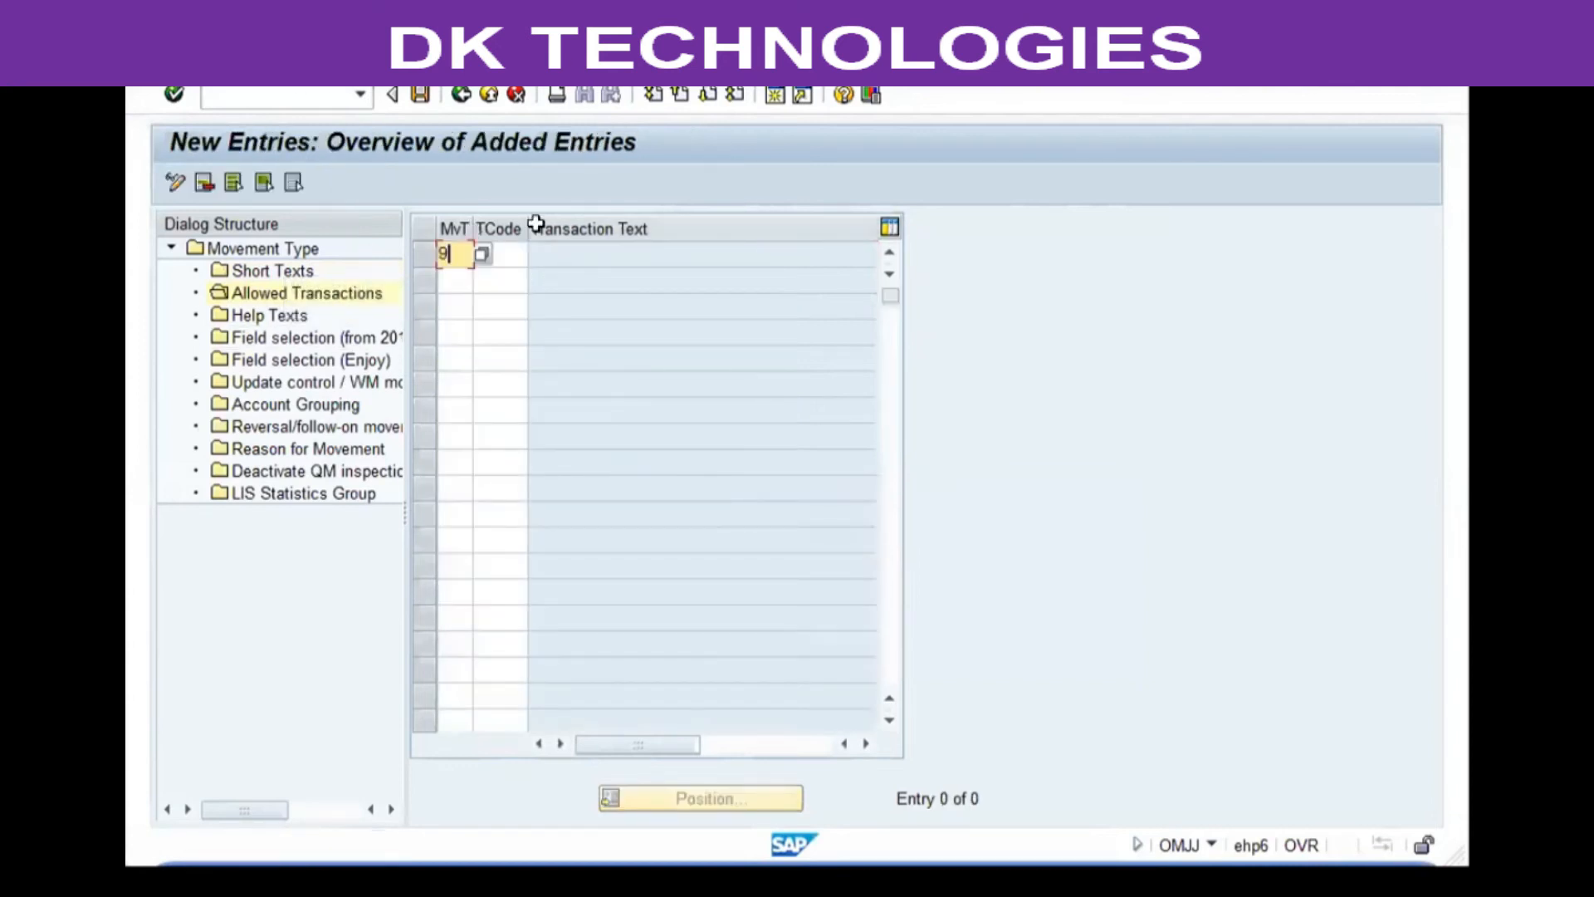
key("Tab")
type("migo")
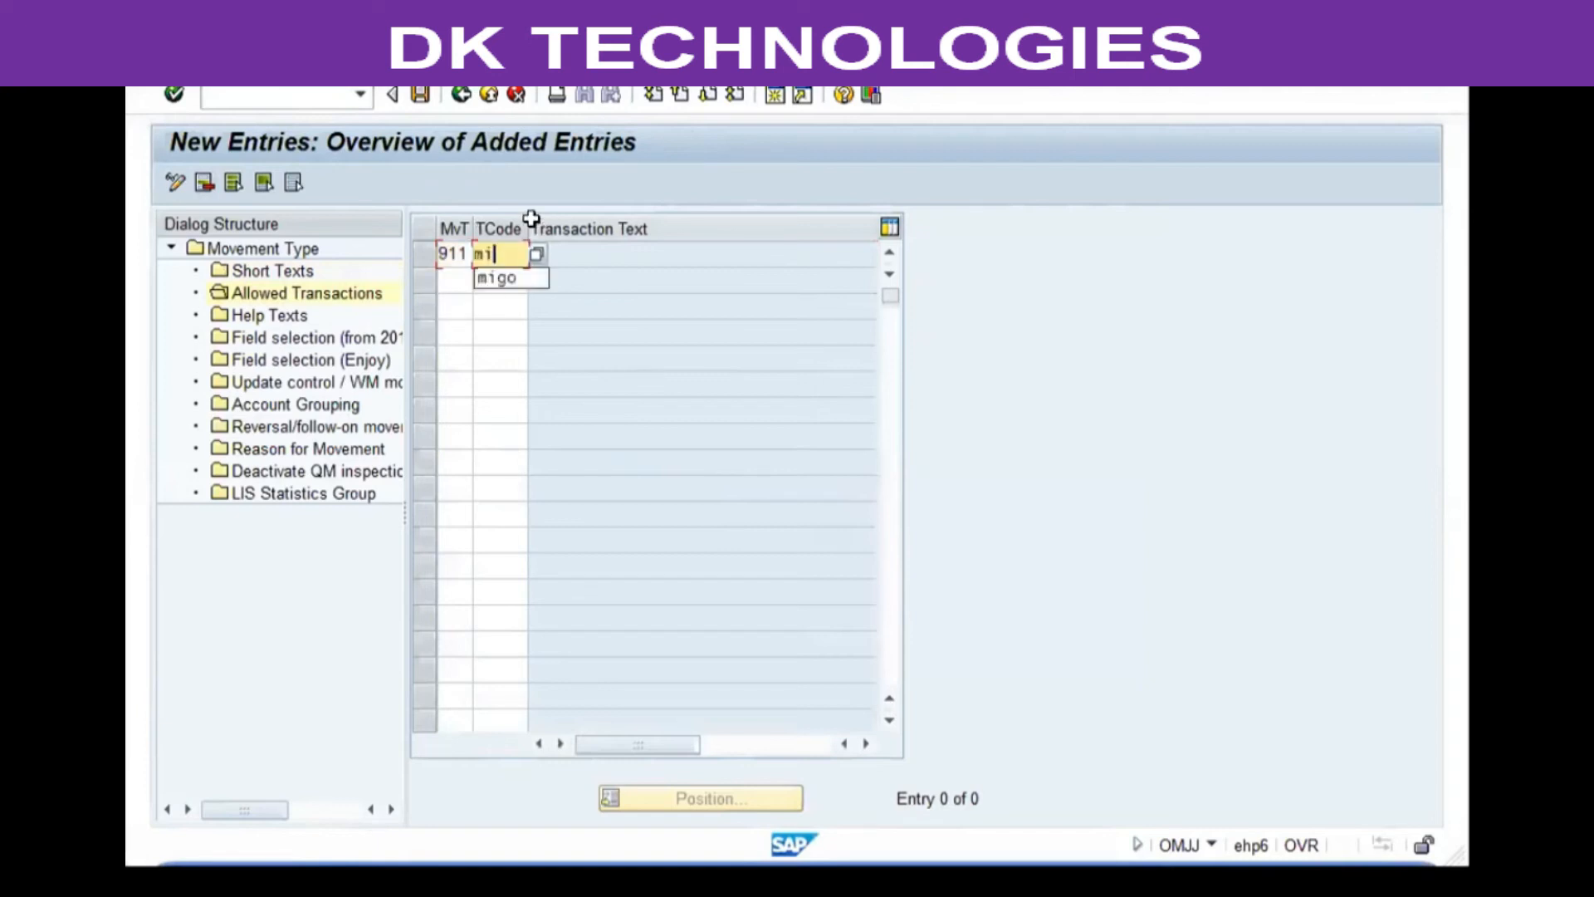
key("Return")
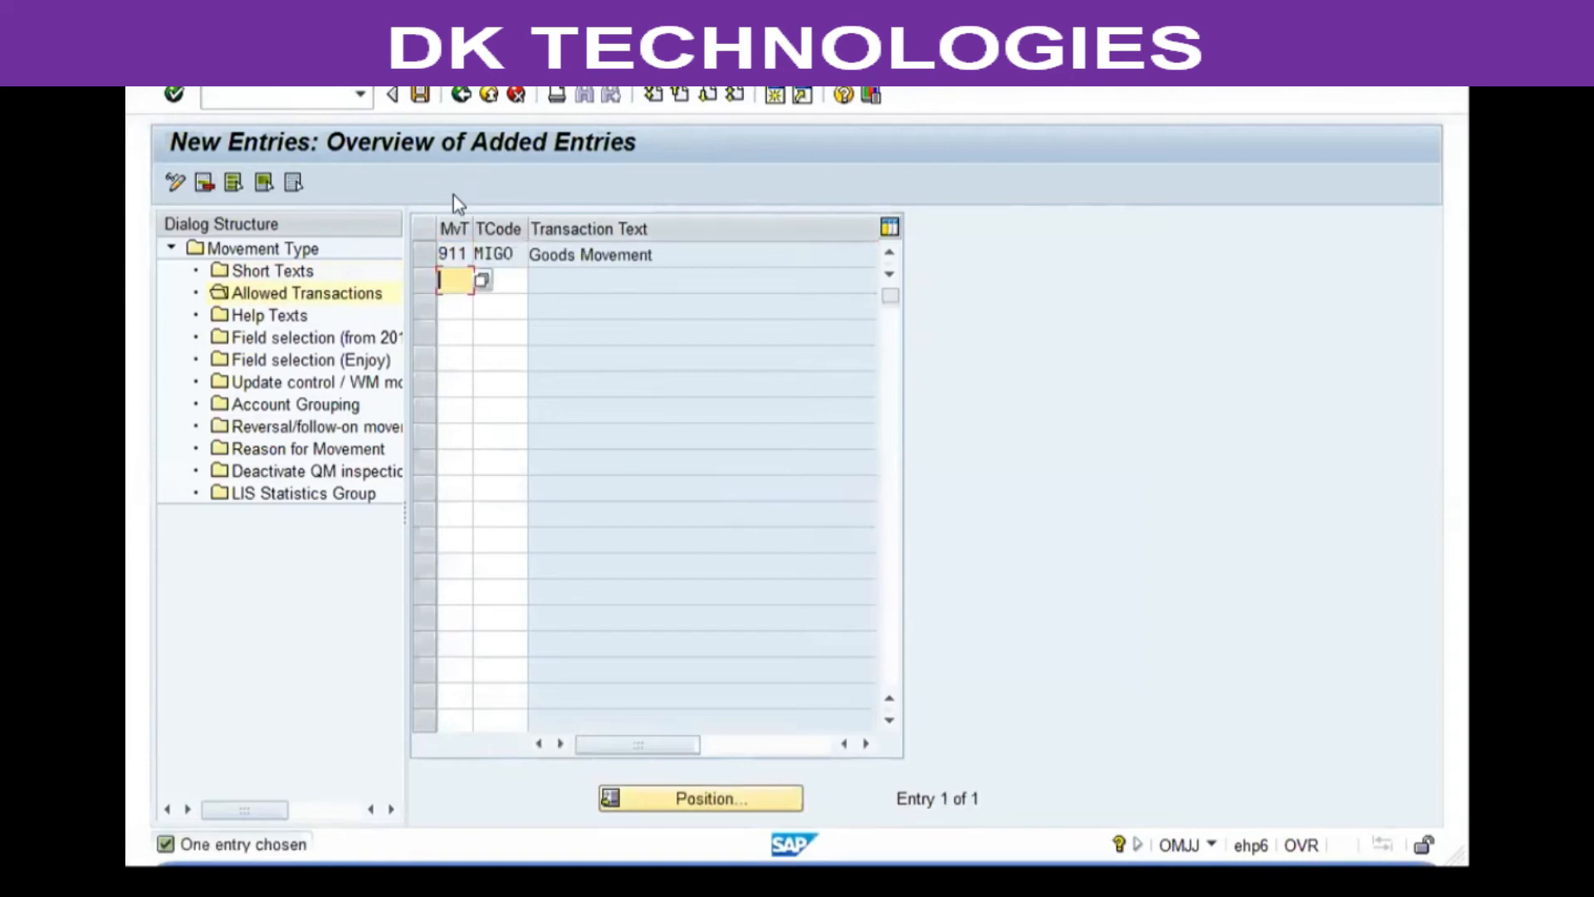
- Open the help texts of movement type 911 and jump to the entries in language EN
double_click(281, 322)
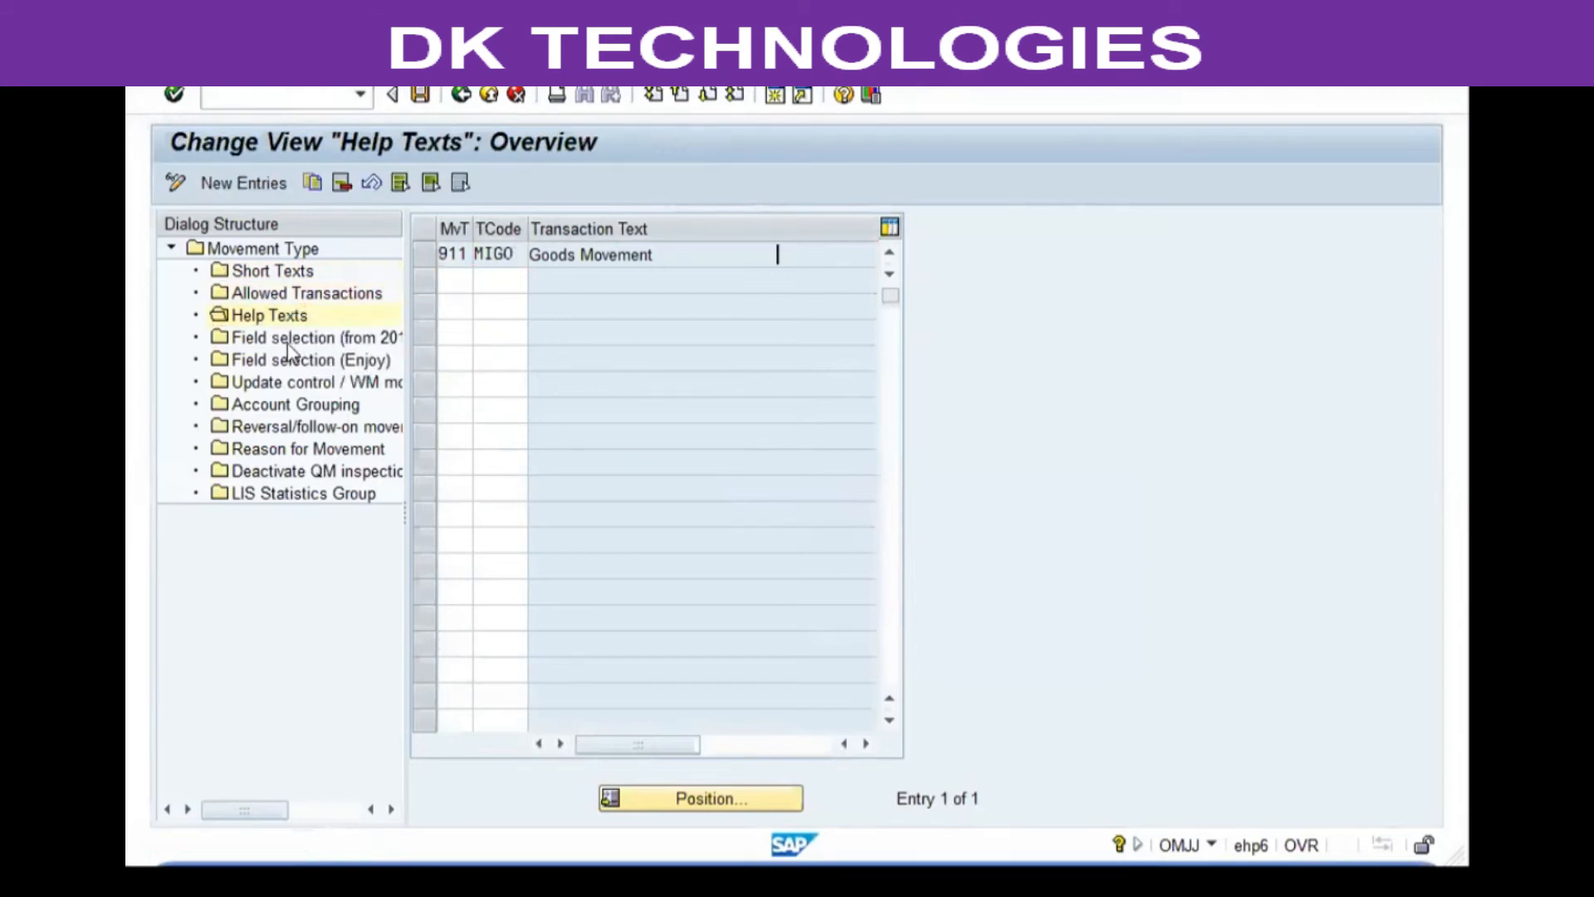
left_click(701, 791)
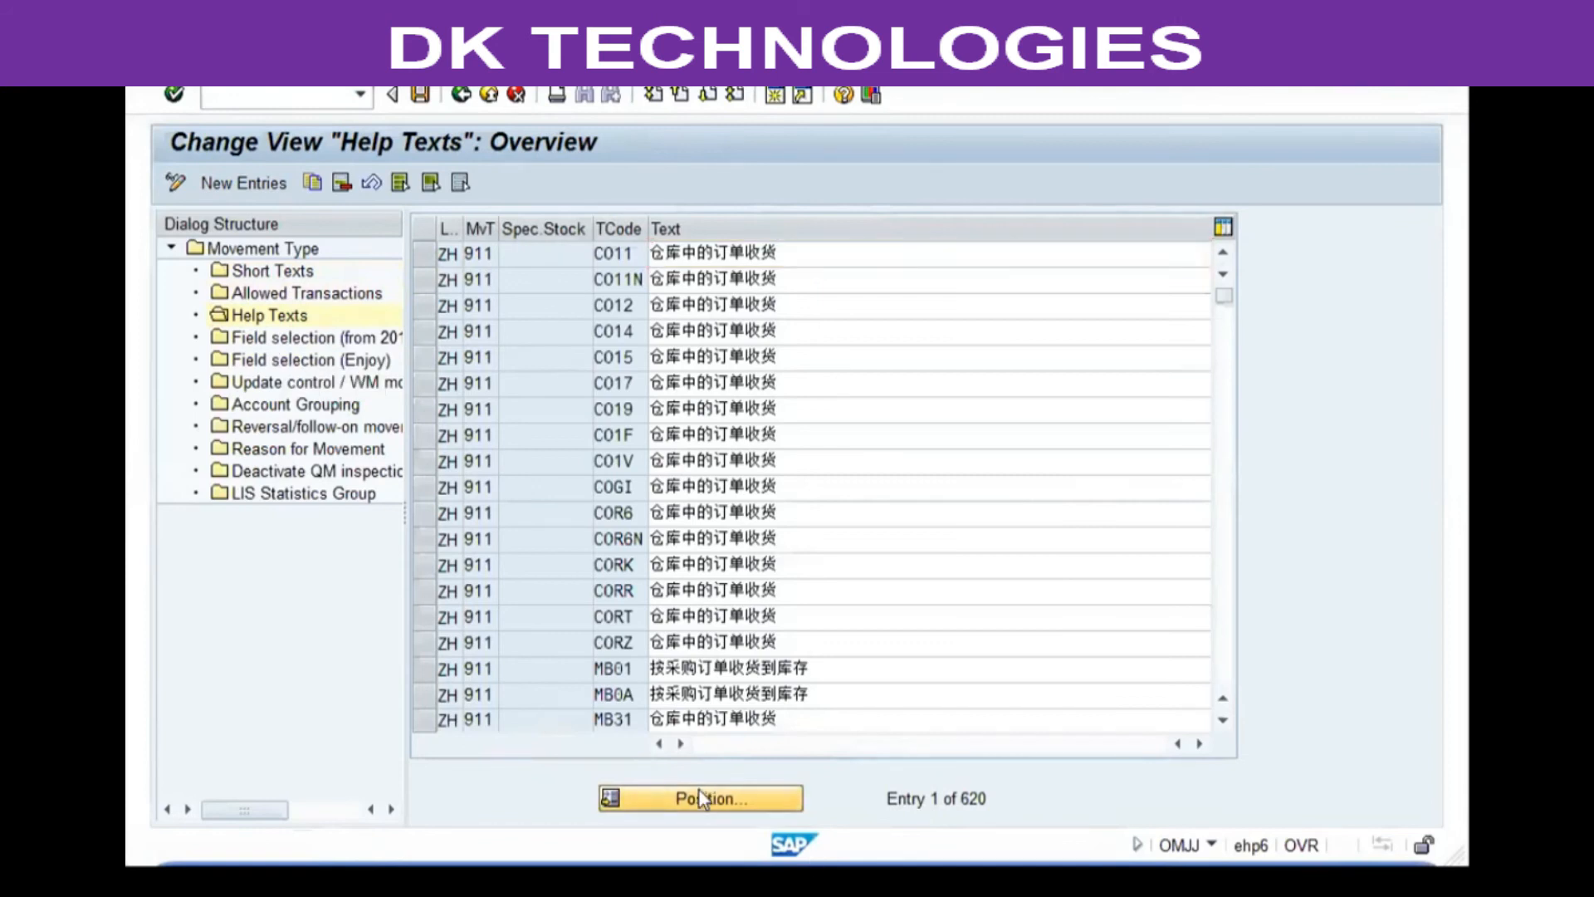
key("Return")
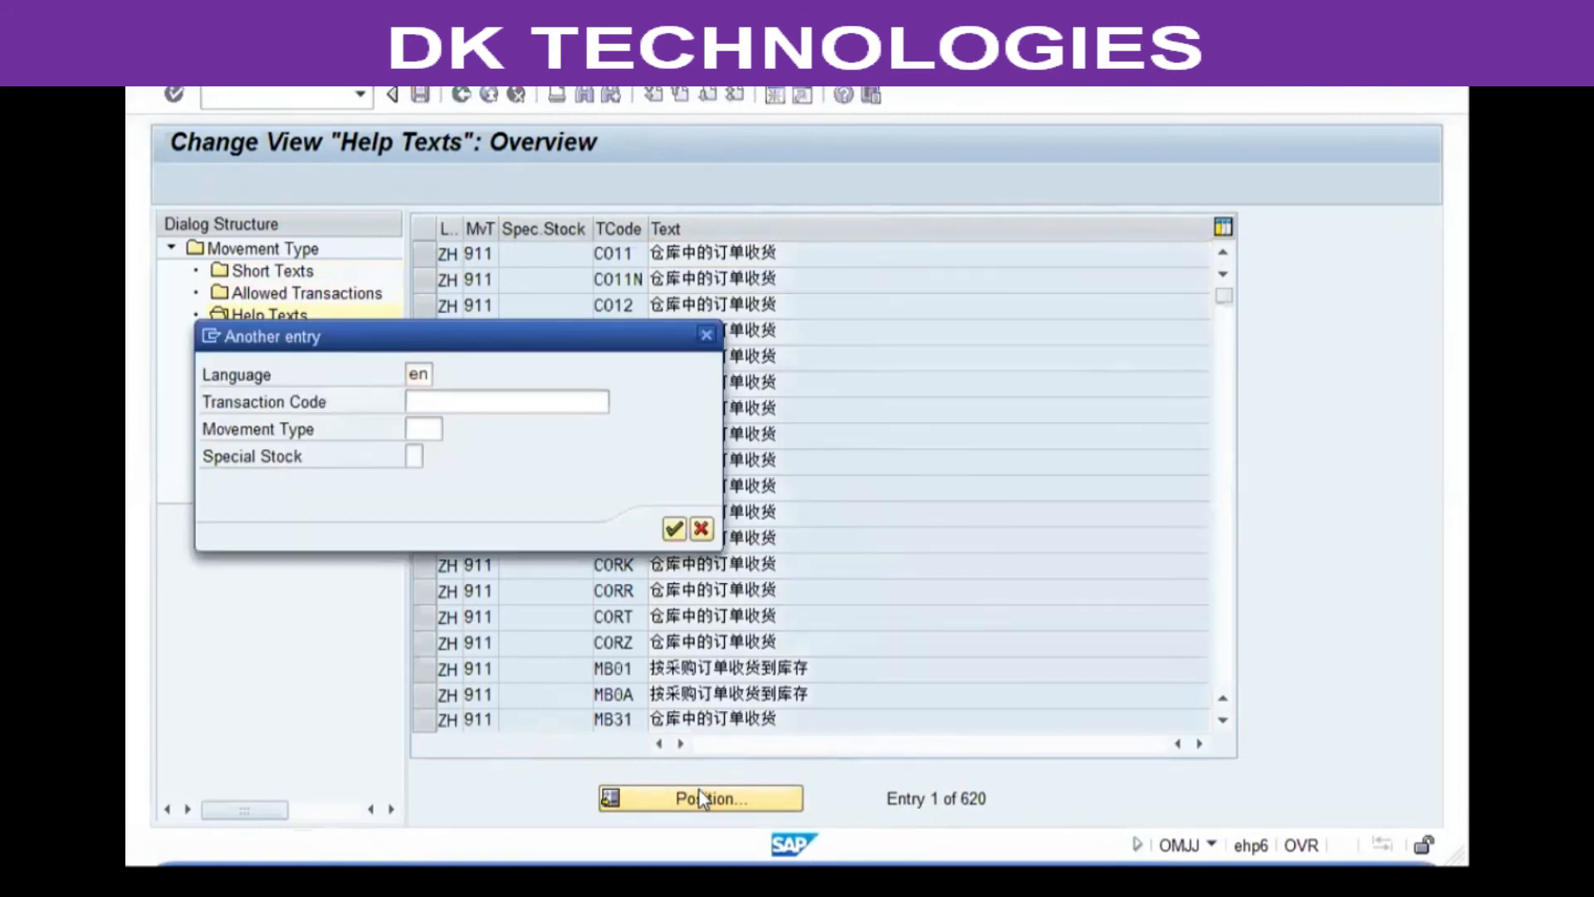
key("Return")
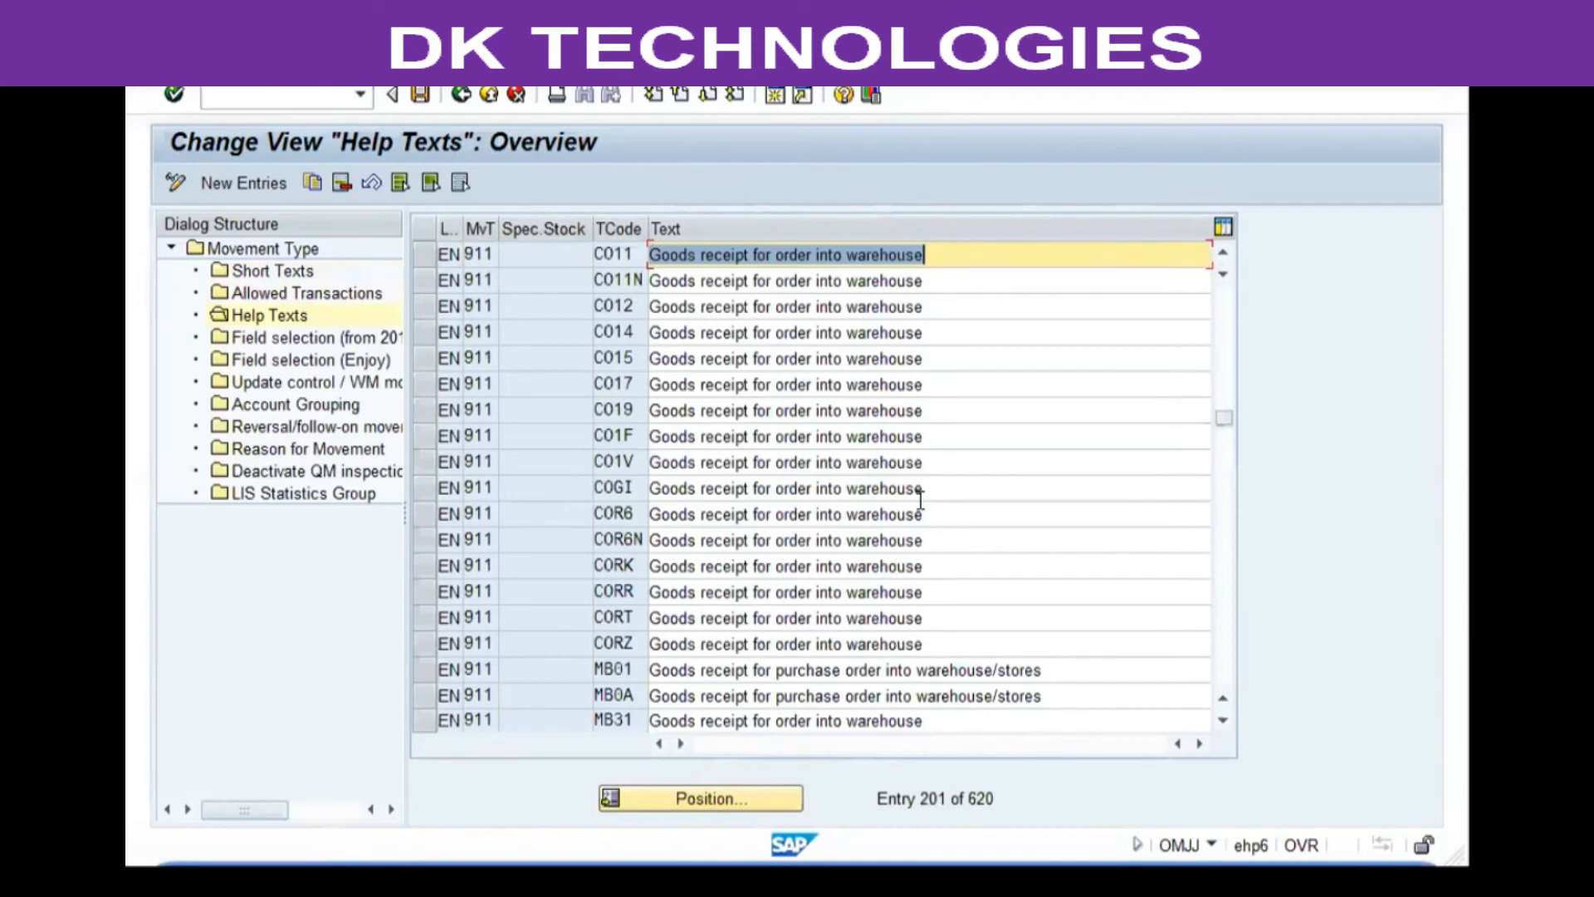
- Change the English help text for transaction MIGO to "VG01 Goods Receipt against Purchase Order into UR stock" and save
scroll(755, 616, "down", 1)
left_click(651, 669)
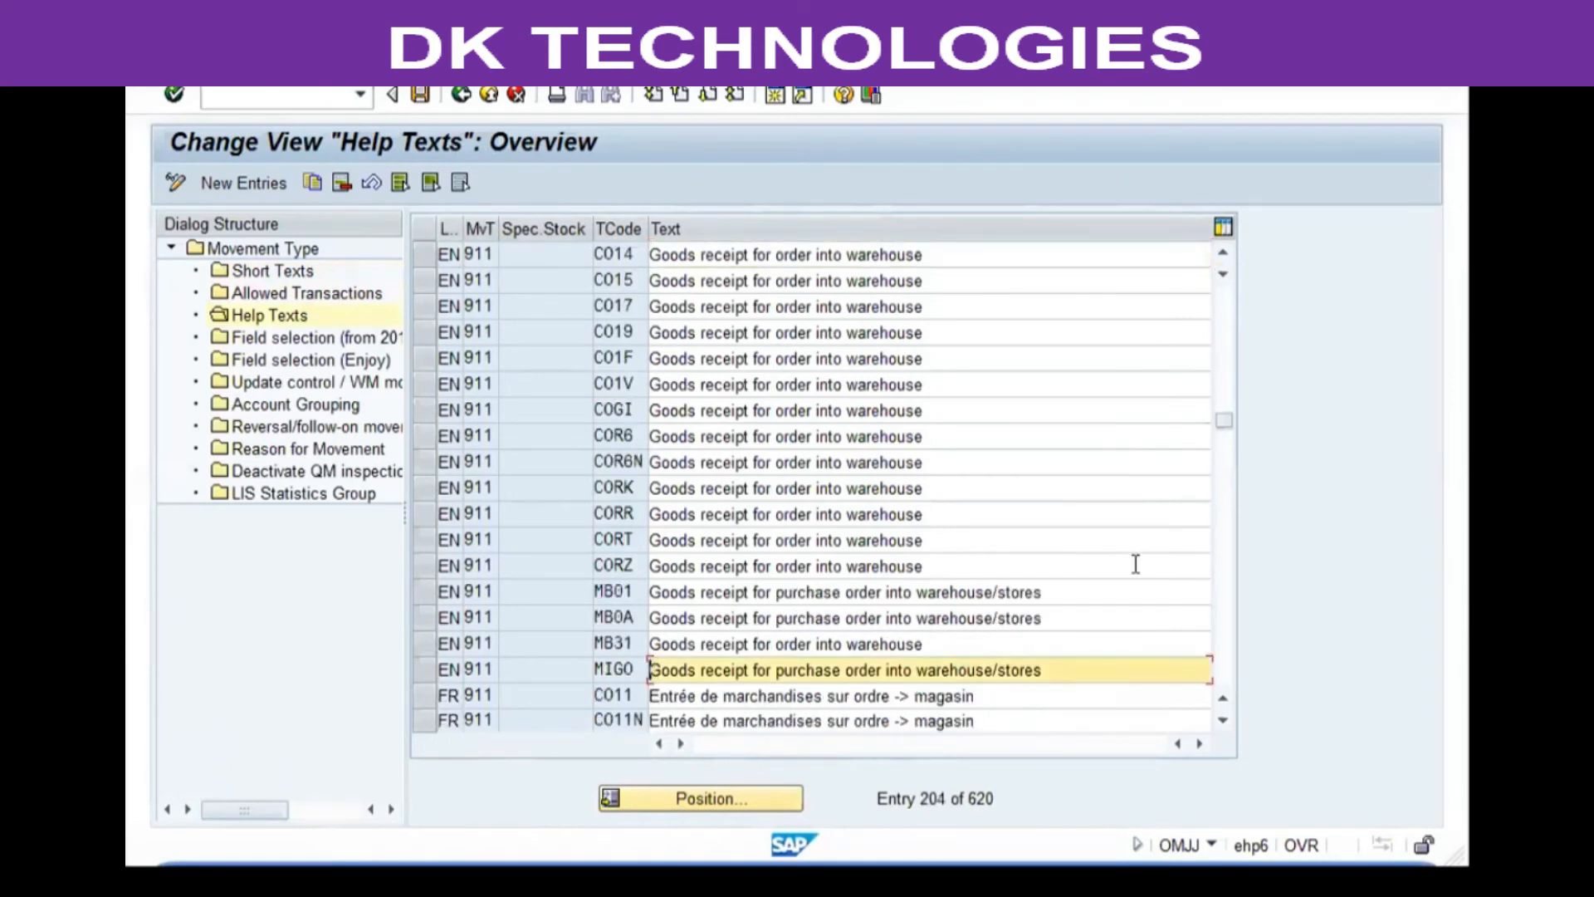
key("shift+End")
type("VG0")
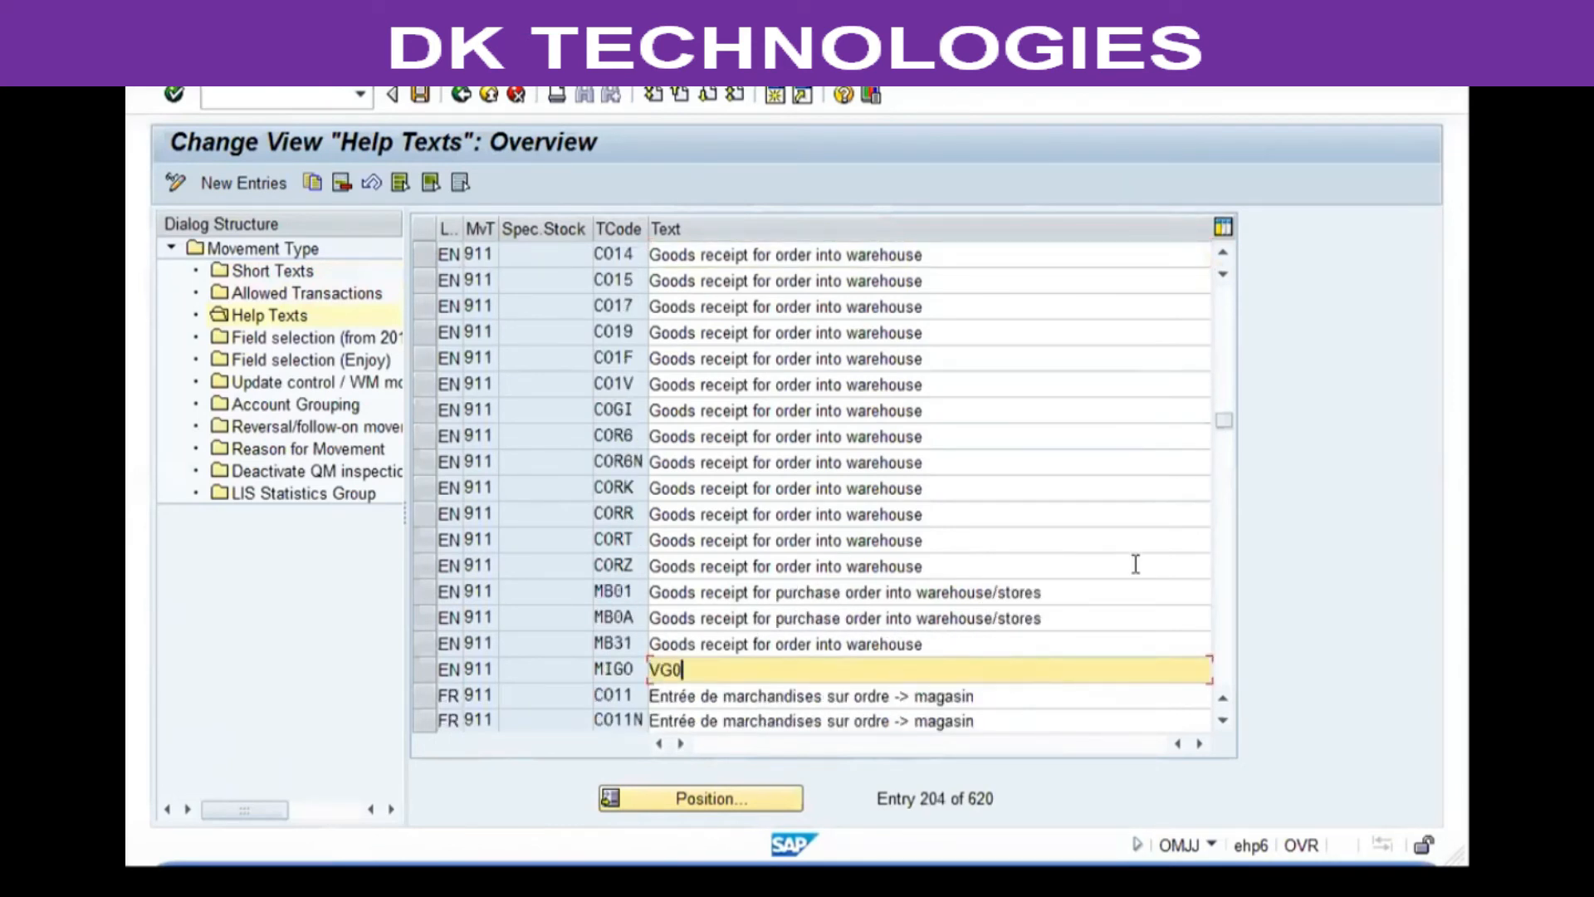
type("1 Goods Receiipt")
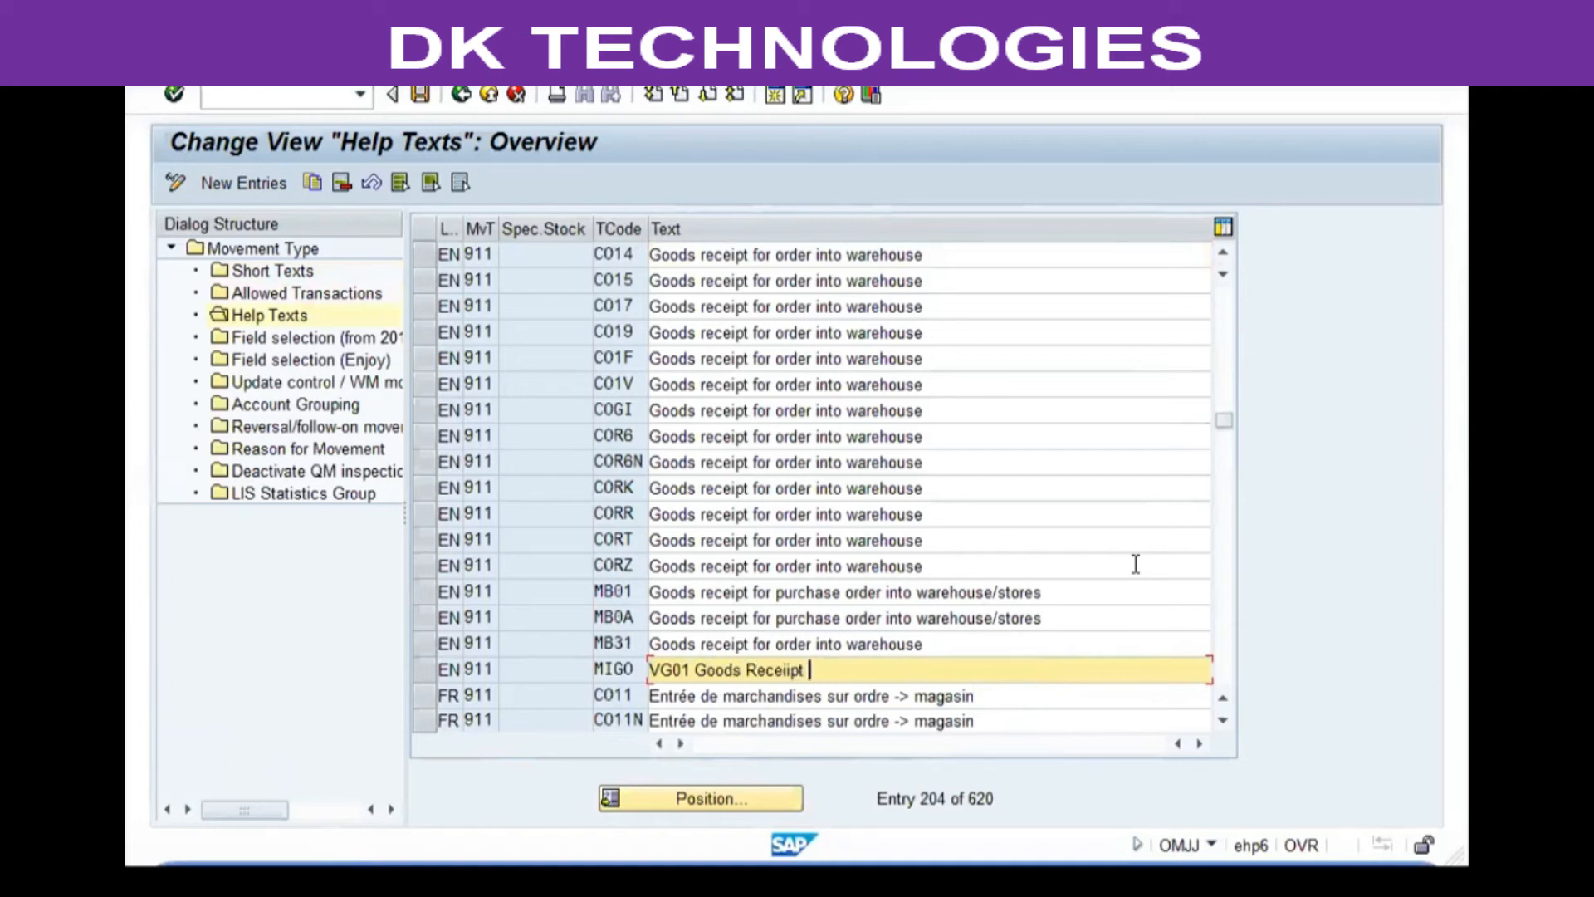
key("BackSpace")
key("BackSpace")
key("BackSpace")
type("pt")
key("Return")
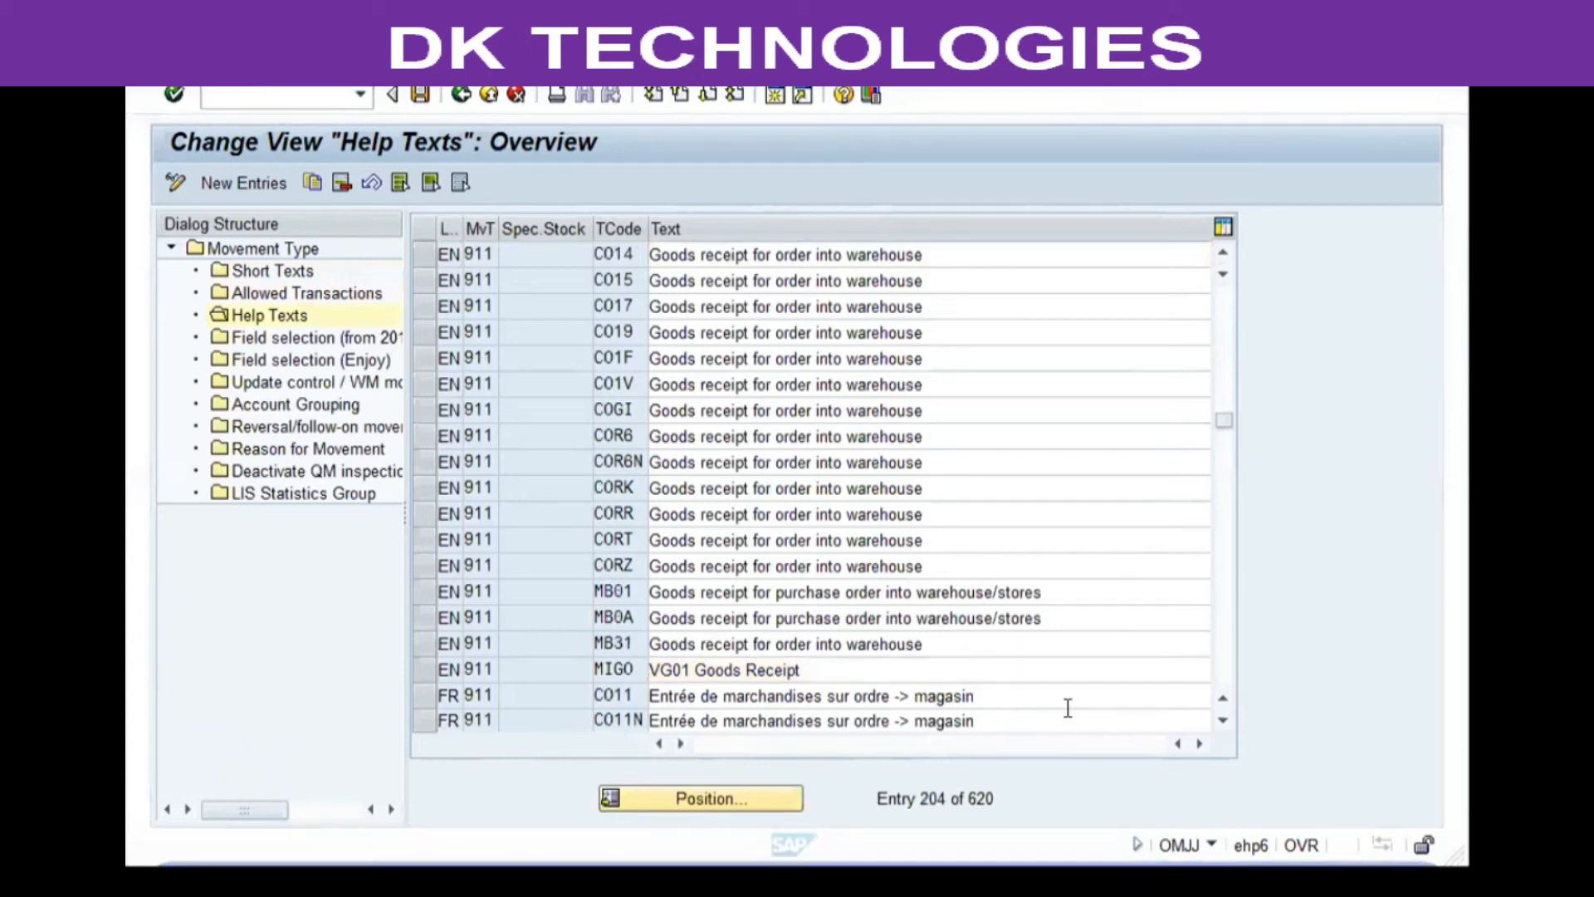
left_click(882, 670)
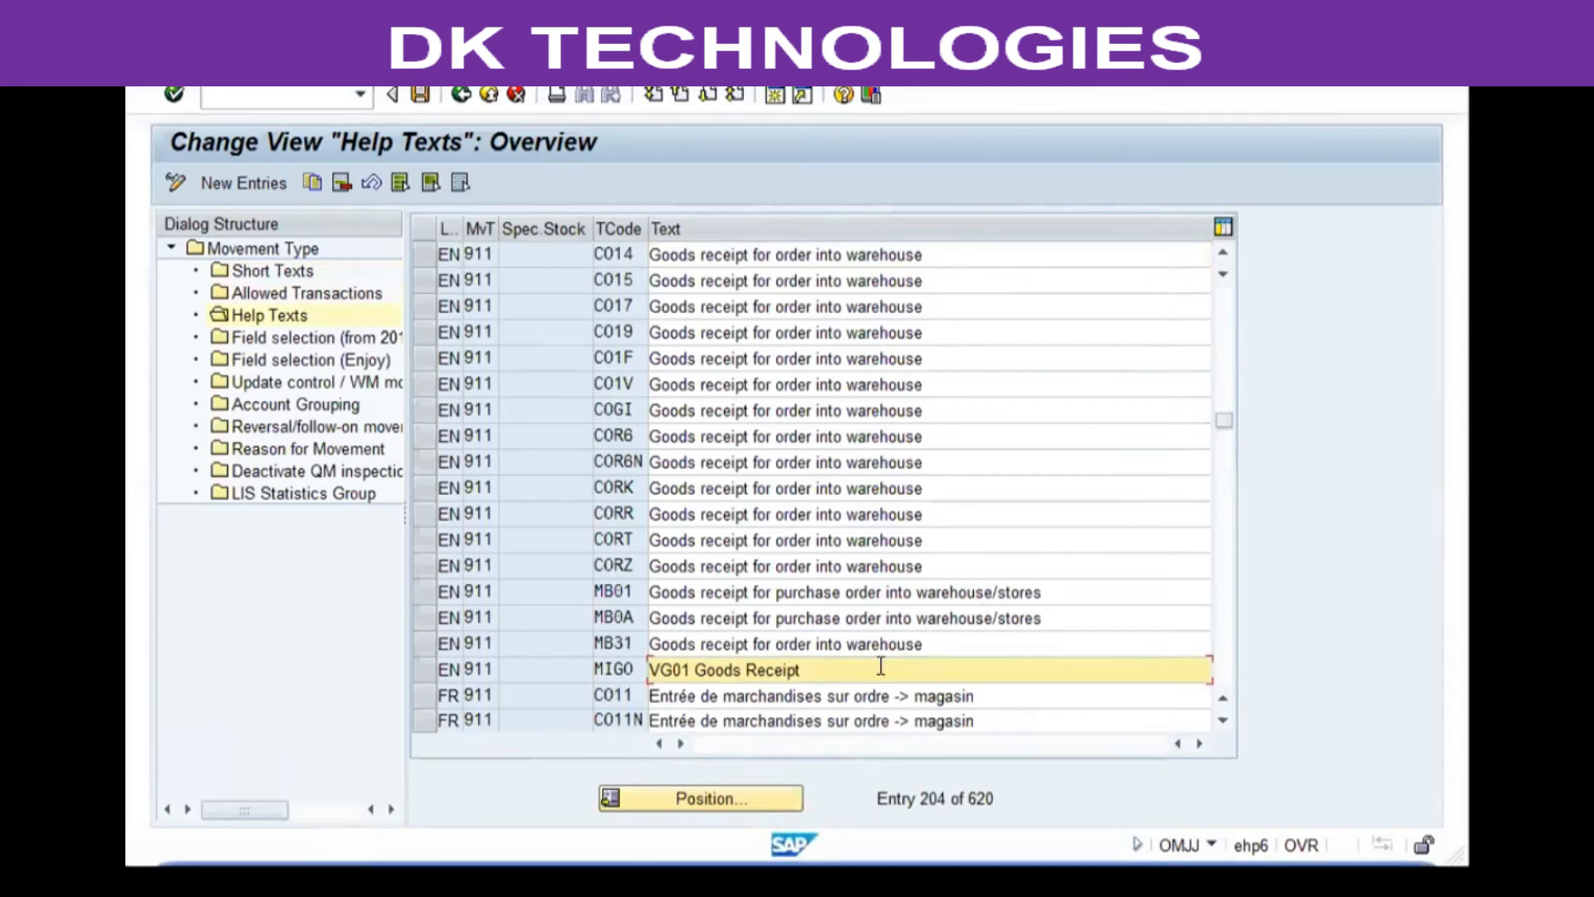
type("against Purchase")
key("Return")
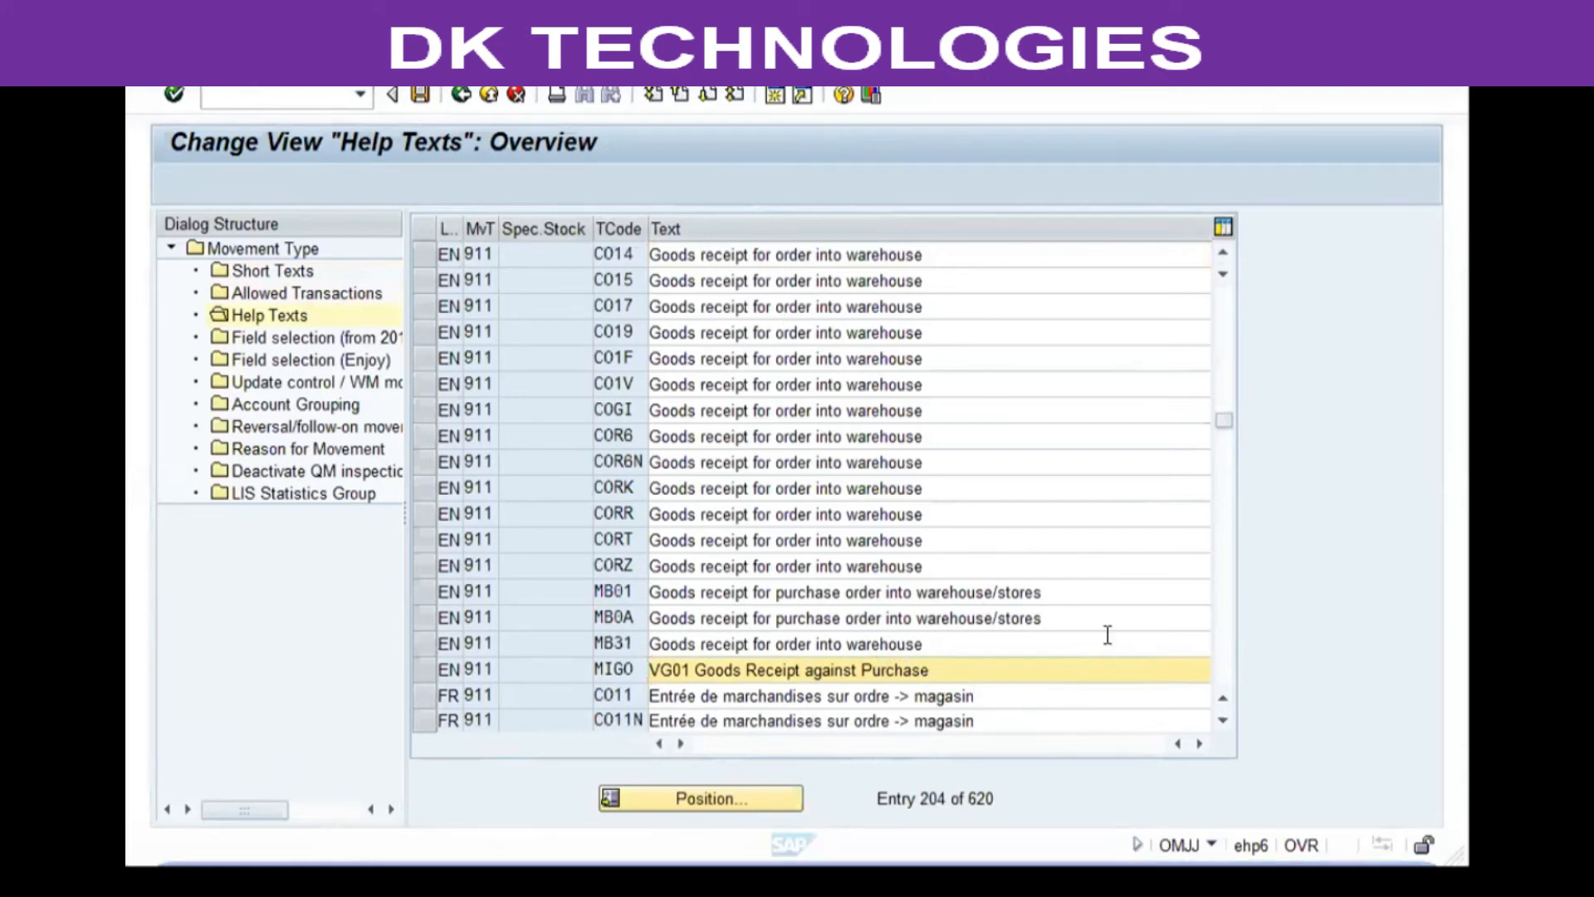
left_click(1037, 669)
type("Order into UR Stock")
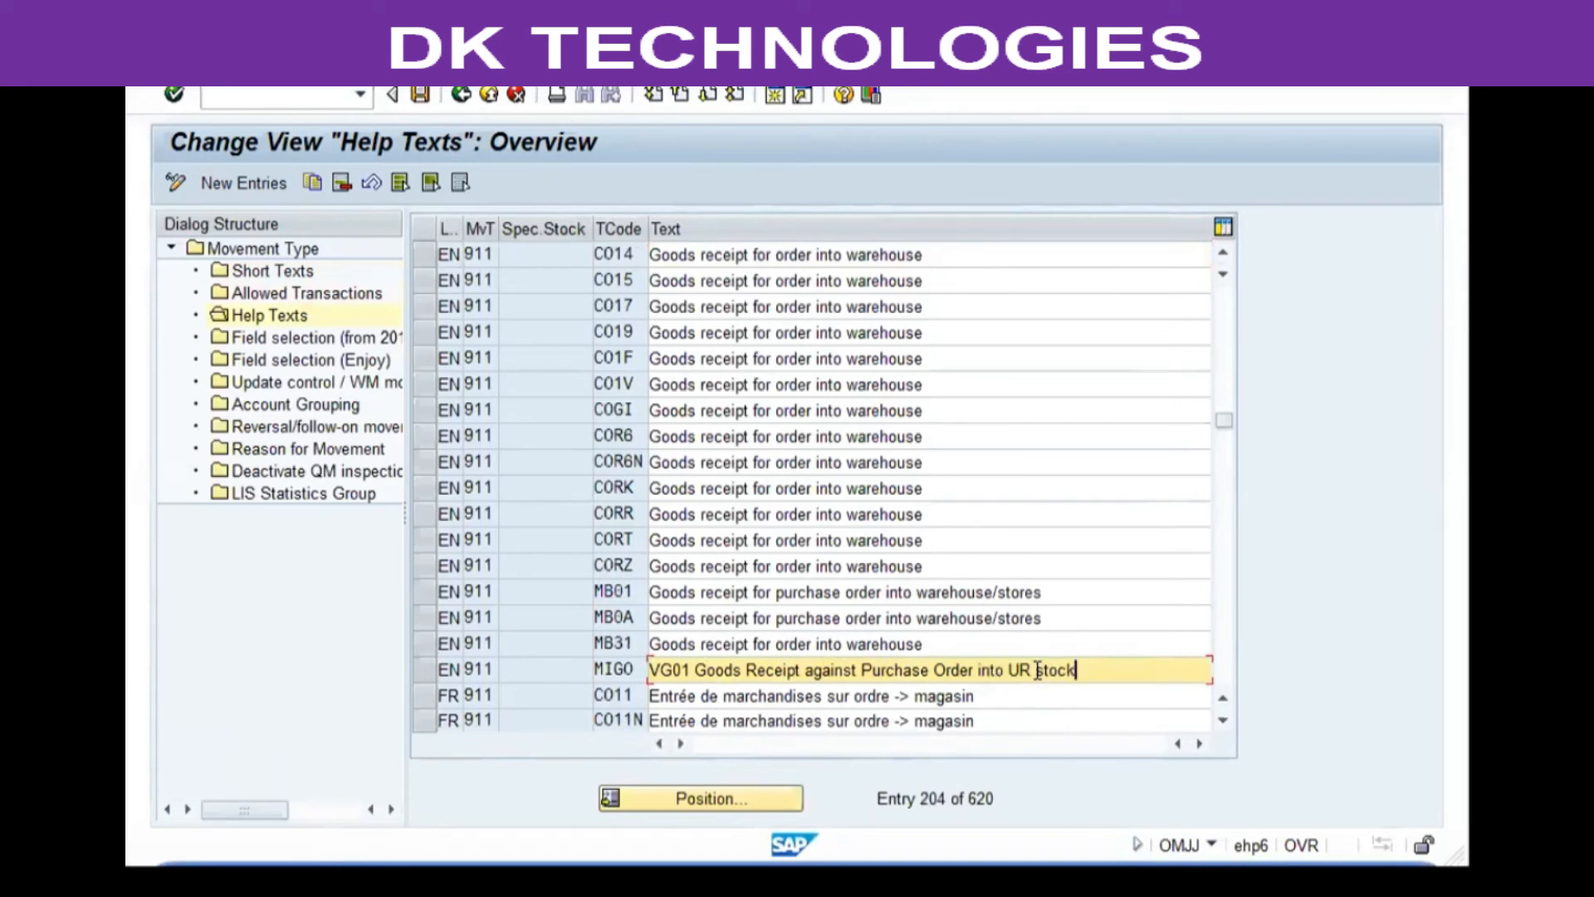
key("Return")
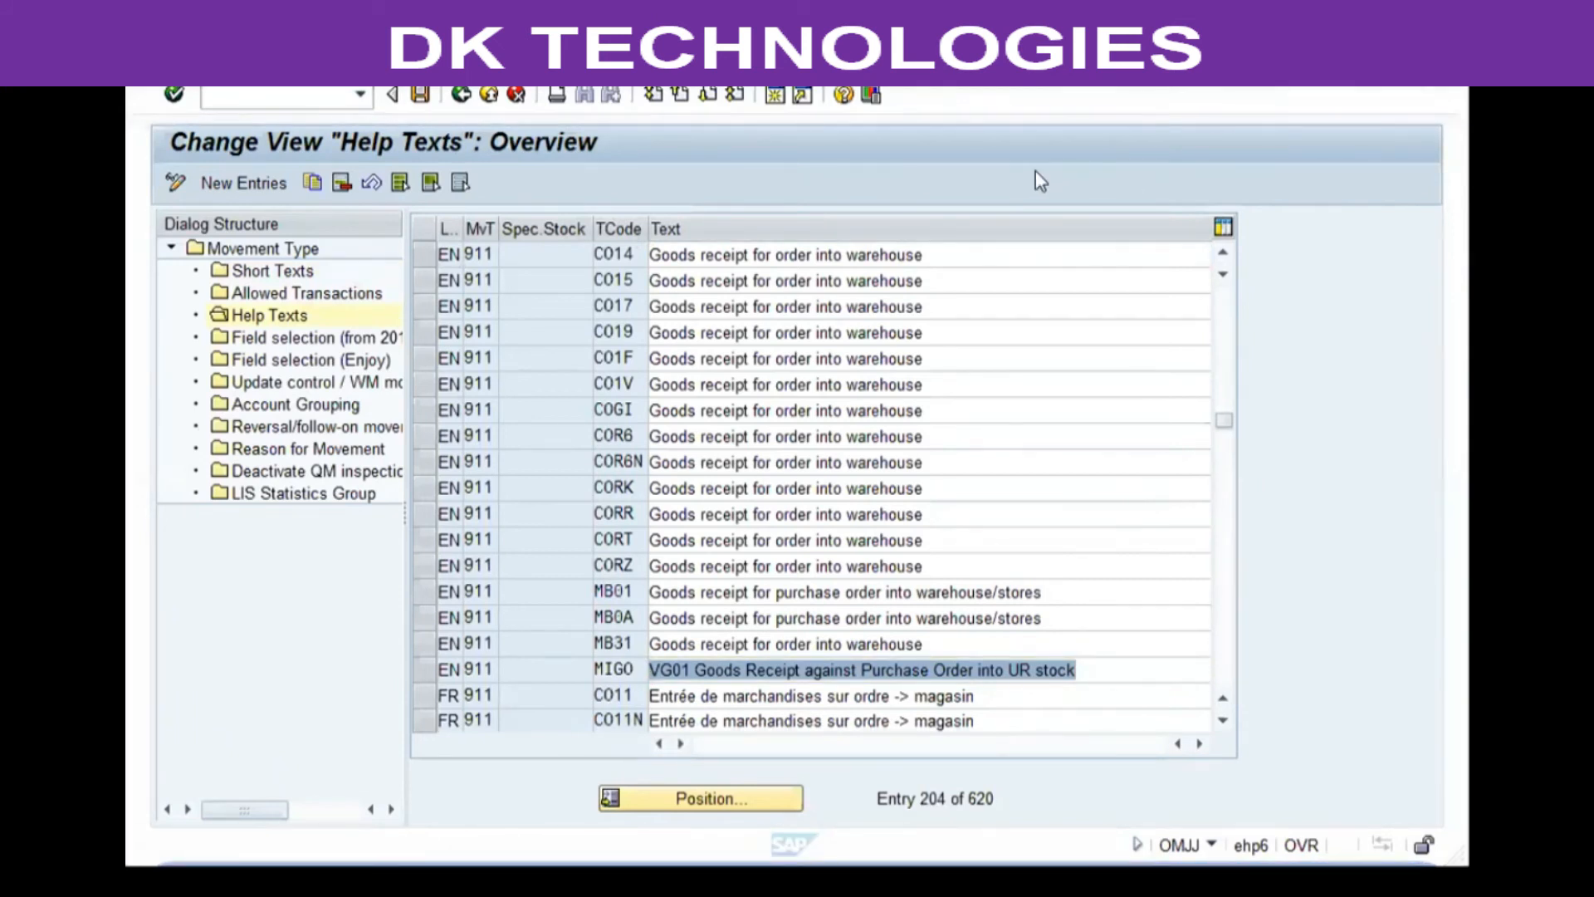
left_click(710, 516)
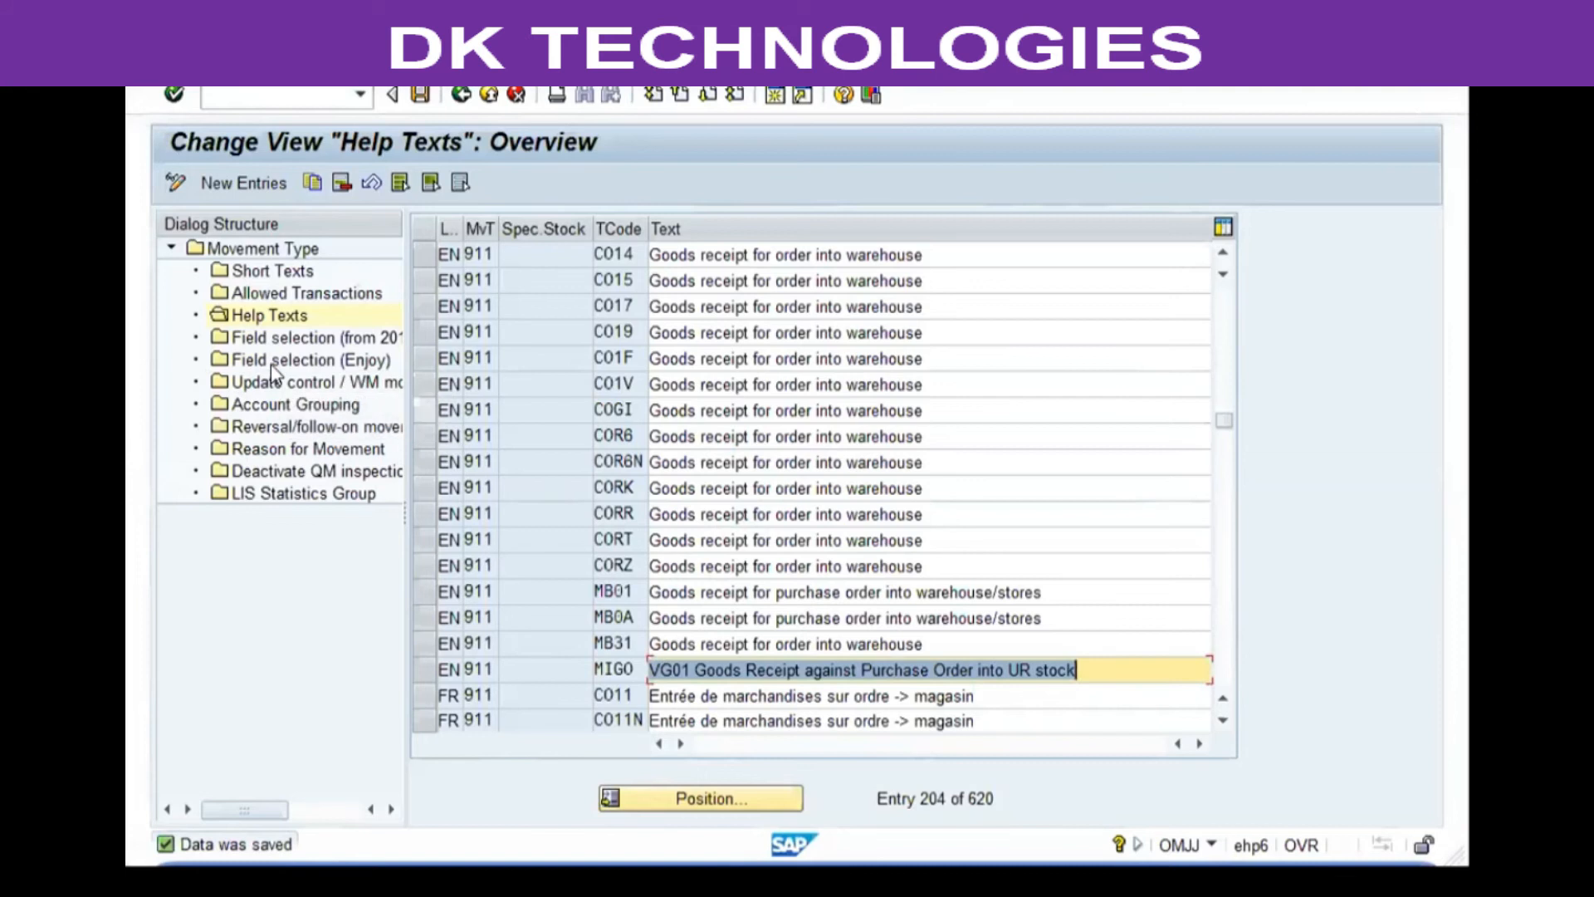
- In Field selection (Enjoy), create a new entry for movement type 911 with the field GRUND, Reason for Movement
double_click(231, 361)
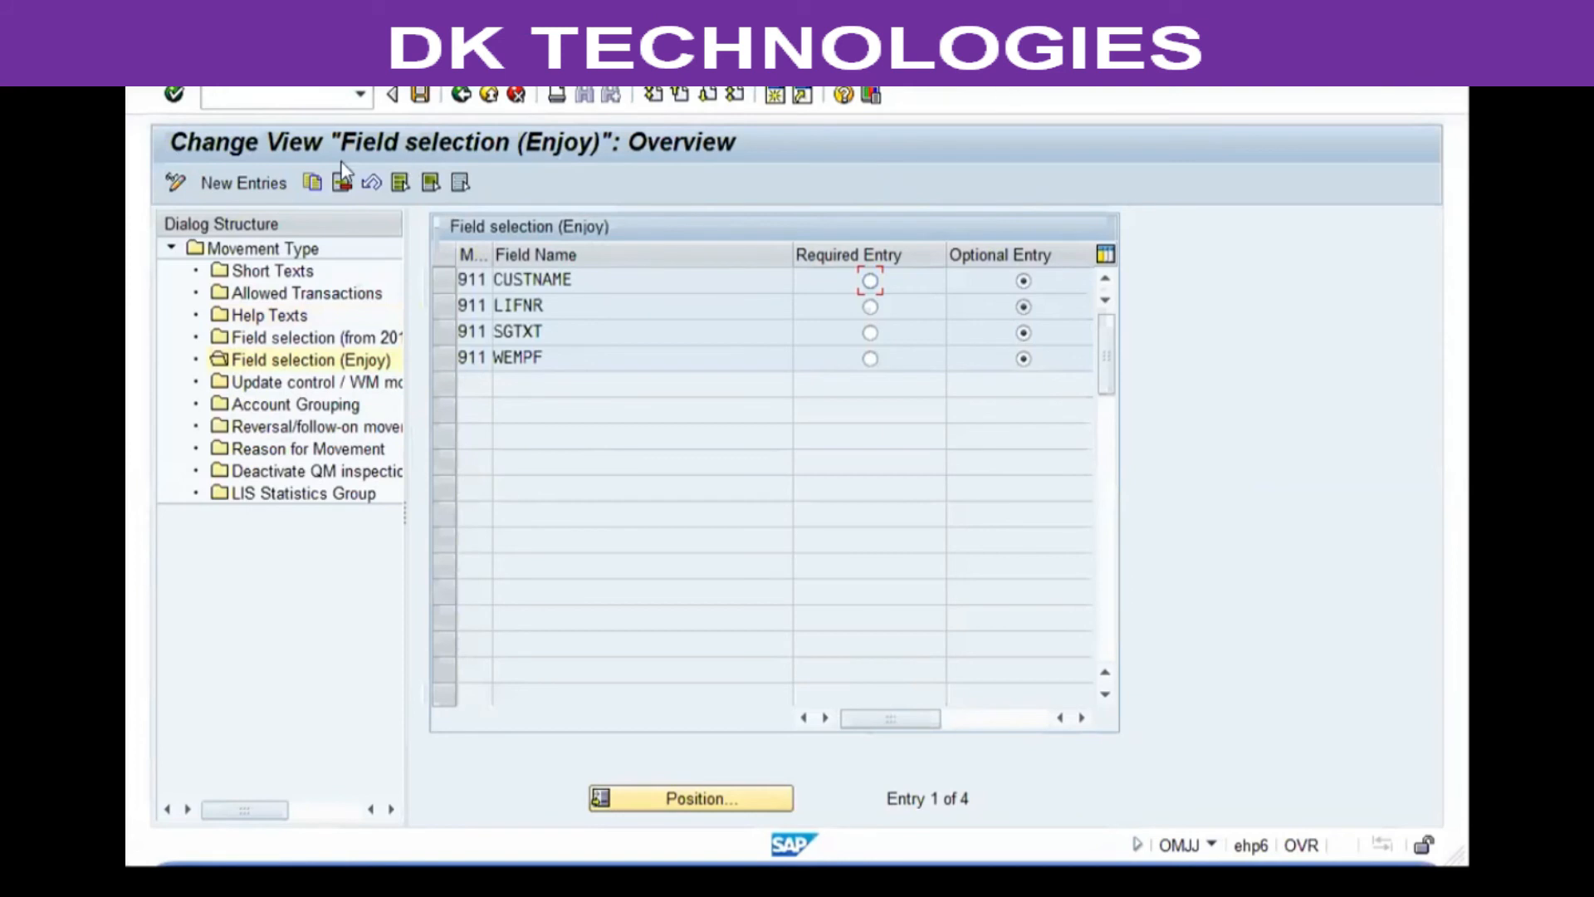
left_click(258, 181)
type("911")
key("Return")
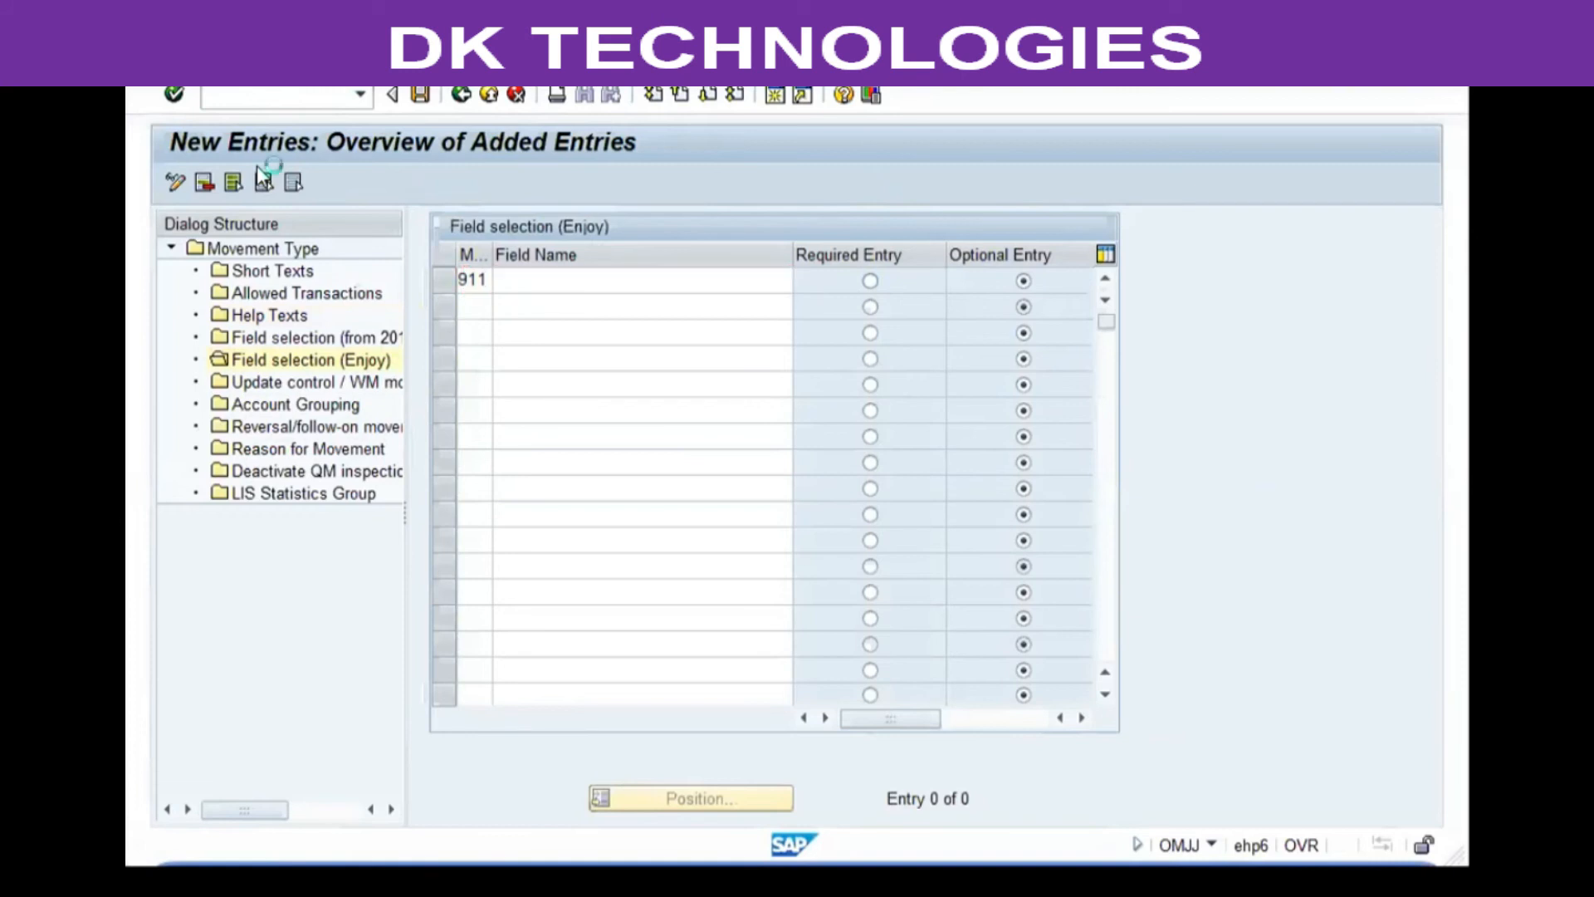
key("F4")
key("Down")
key("Down")
key("Down")
key("Down")
key("Down")
key("Down")
key("Down")
key("Down")
key("Down")
key("Down")
key("Down")
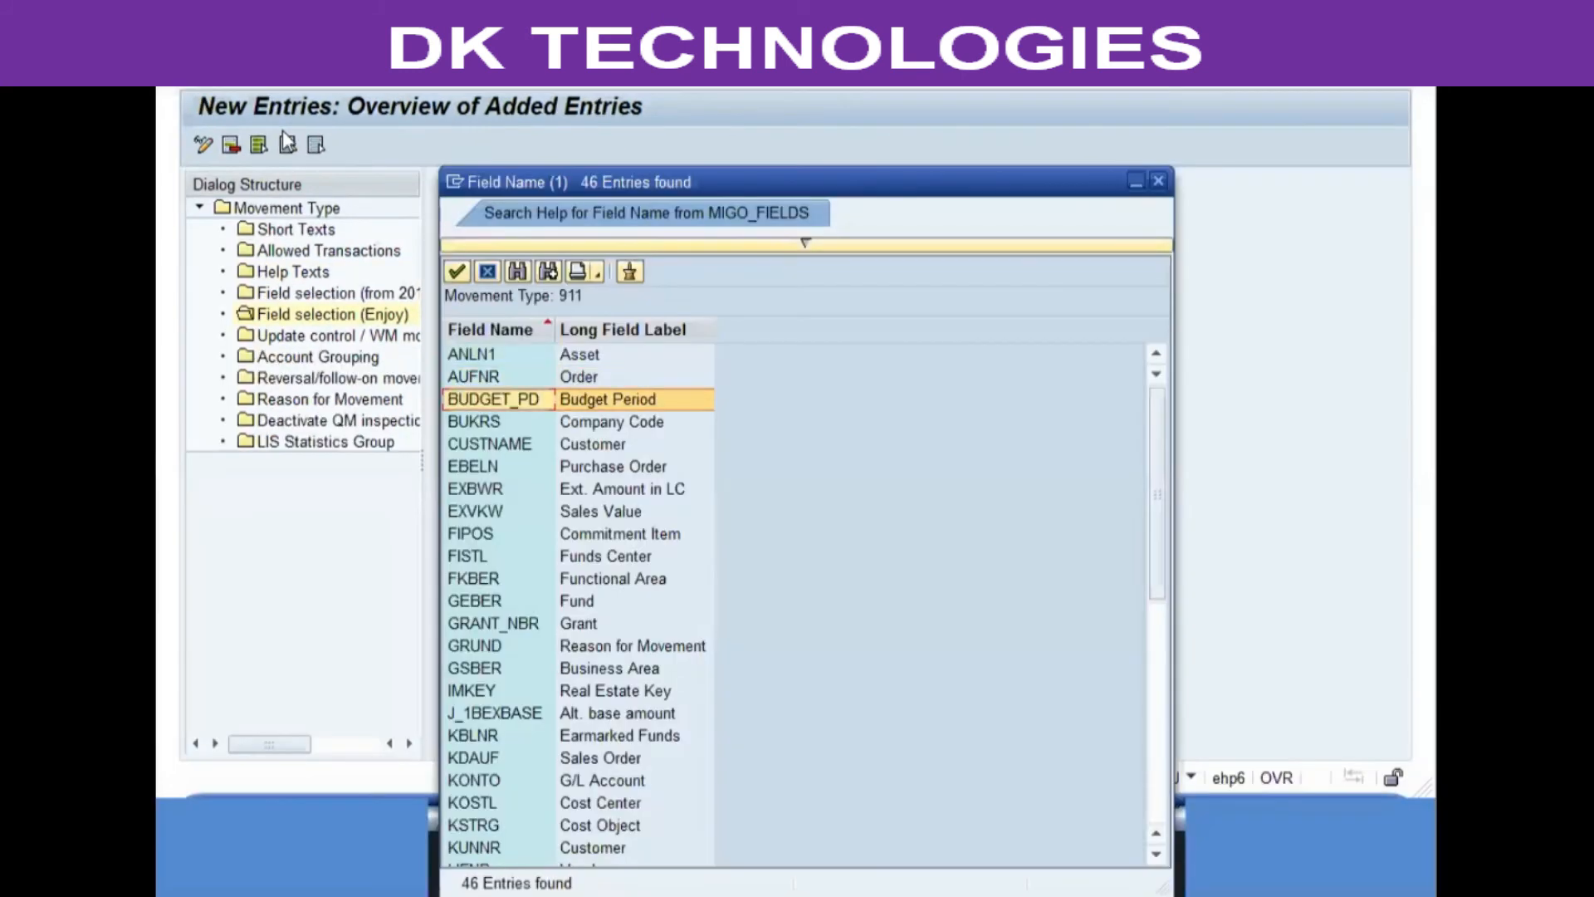
key("Down")
key("Down")
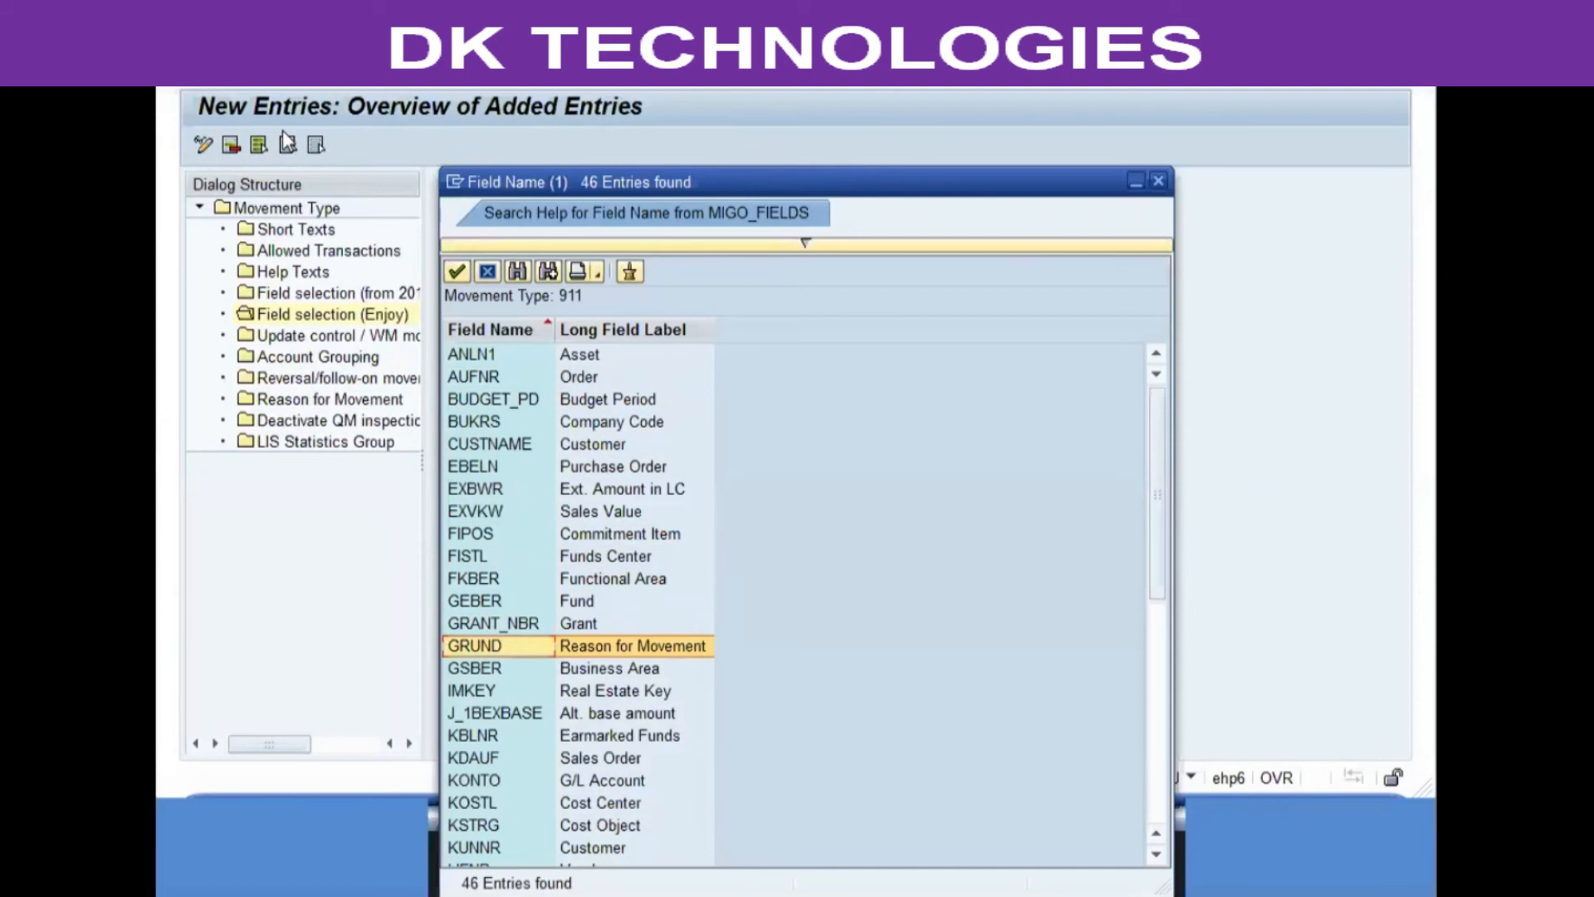
key("Return")
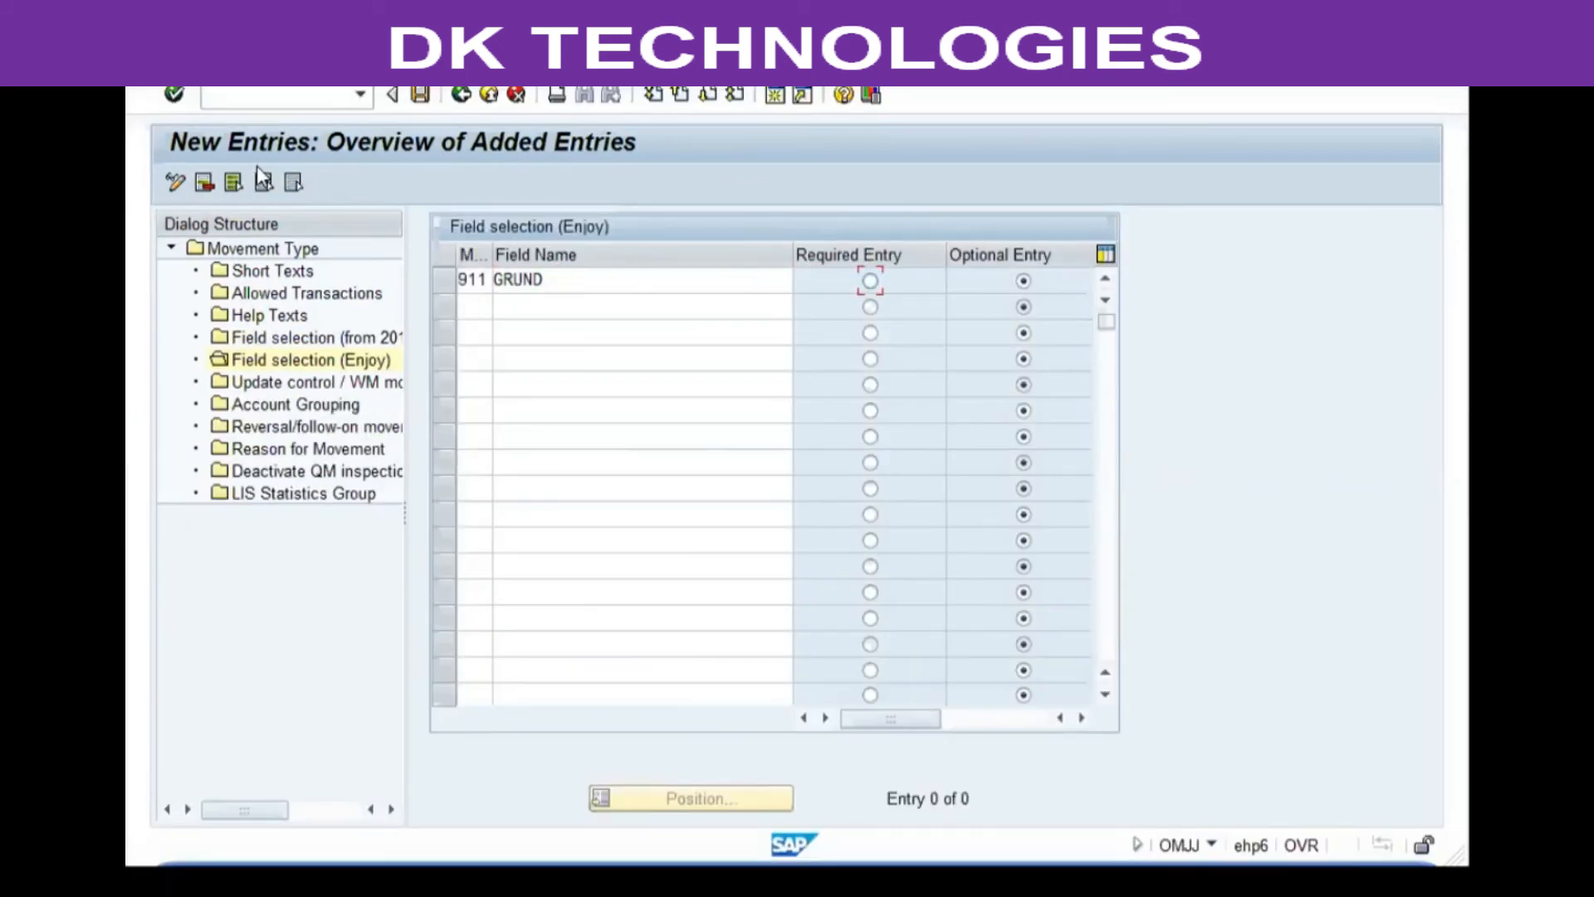
- Make the GRUND field a required entry for movement type 911 and save the field selection
key("space")
key("Return")
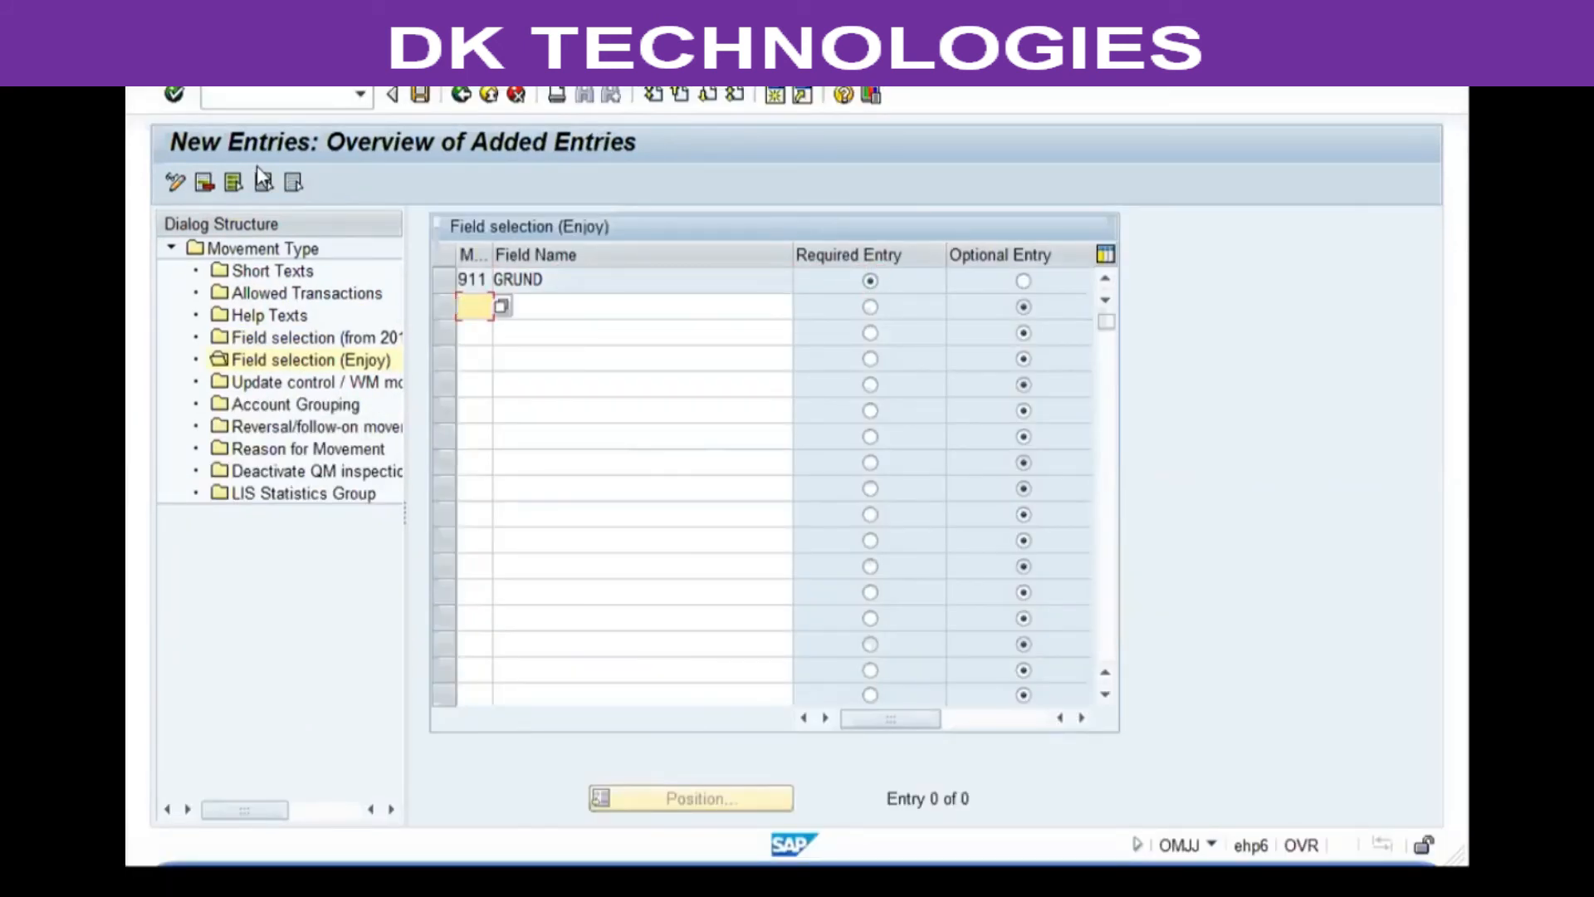
key("ctrl+s")
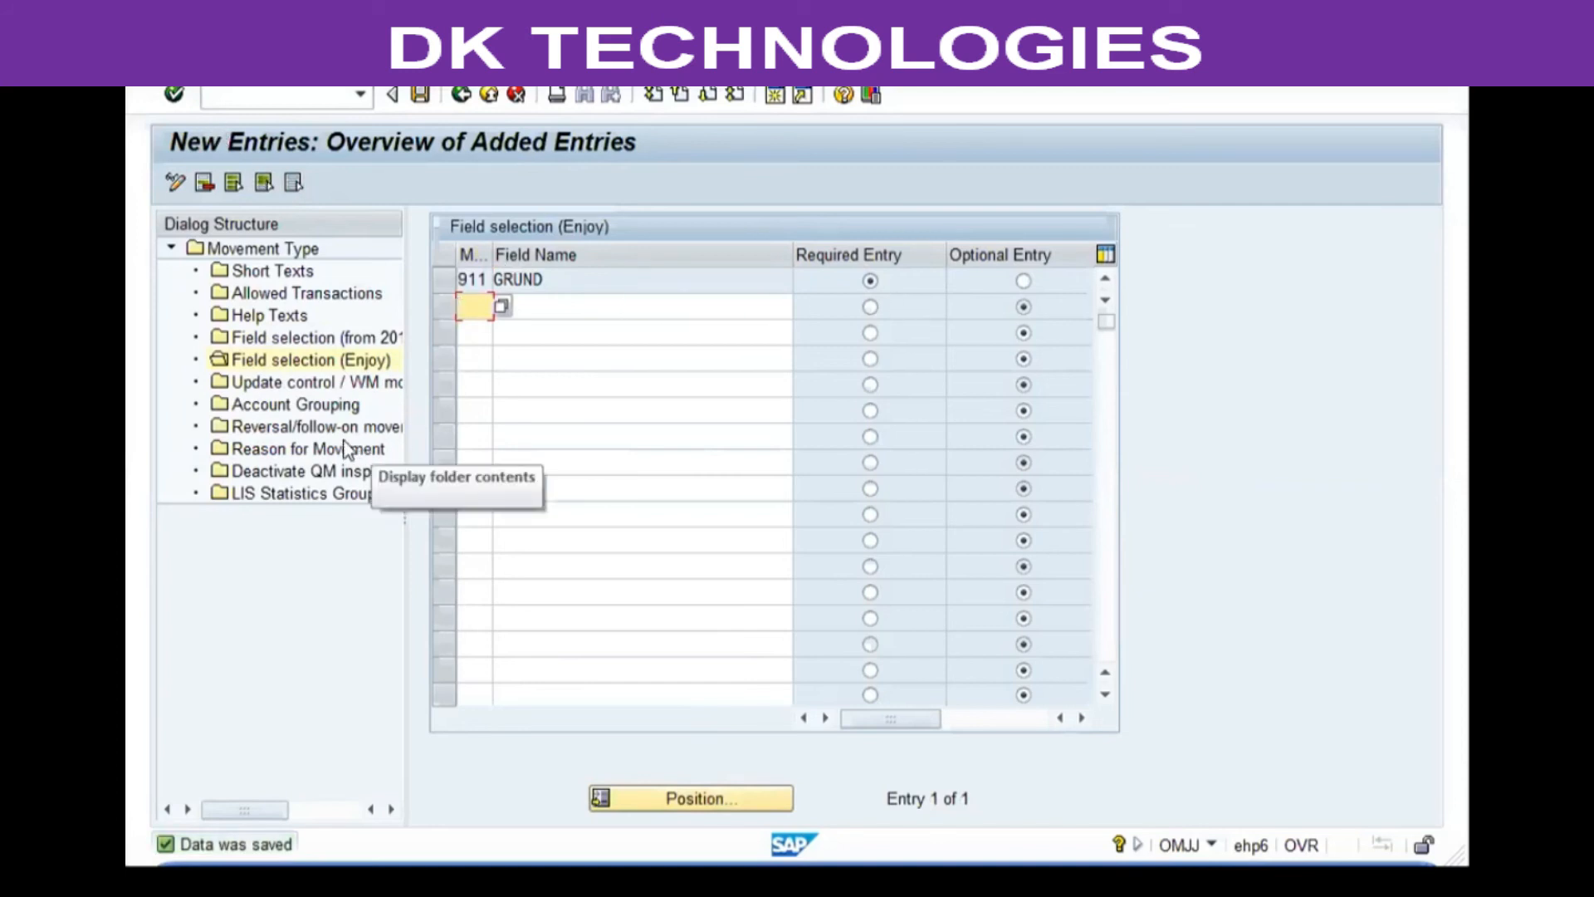
- In Reason for Movement, create a new entry for movement type 911 with reason 1 and the text "Receiving Stock"
left_click(318, 452)
double_click(315, 452)
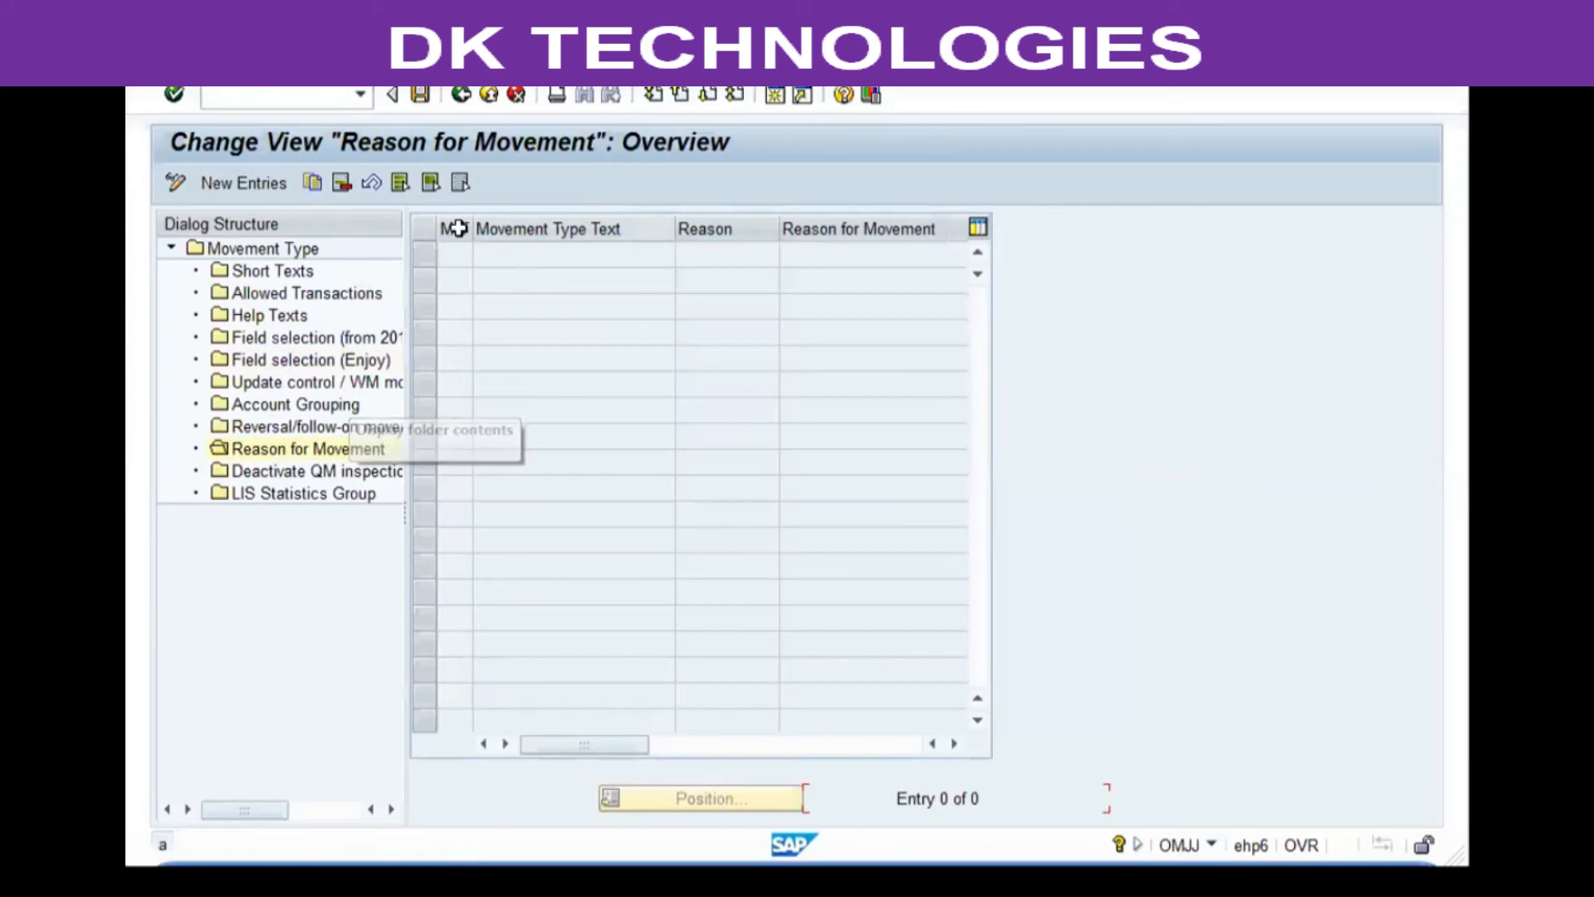
left_click(169, 191)
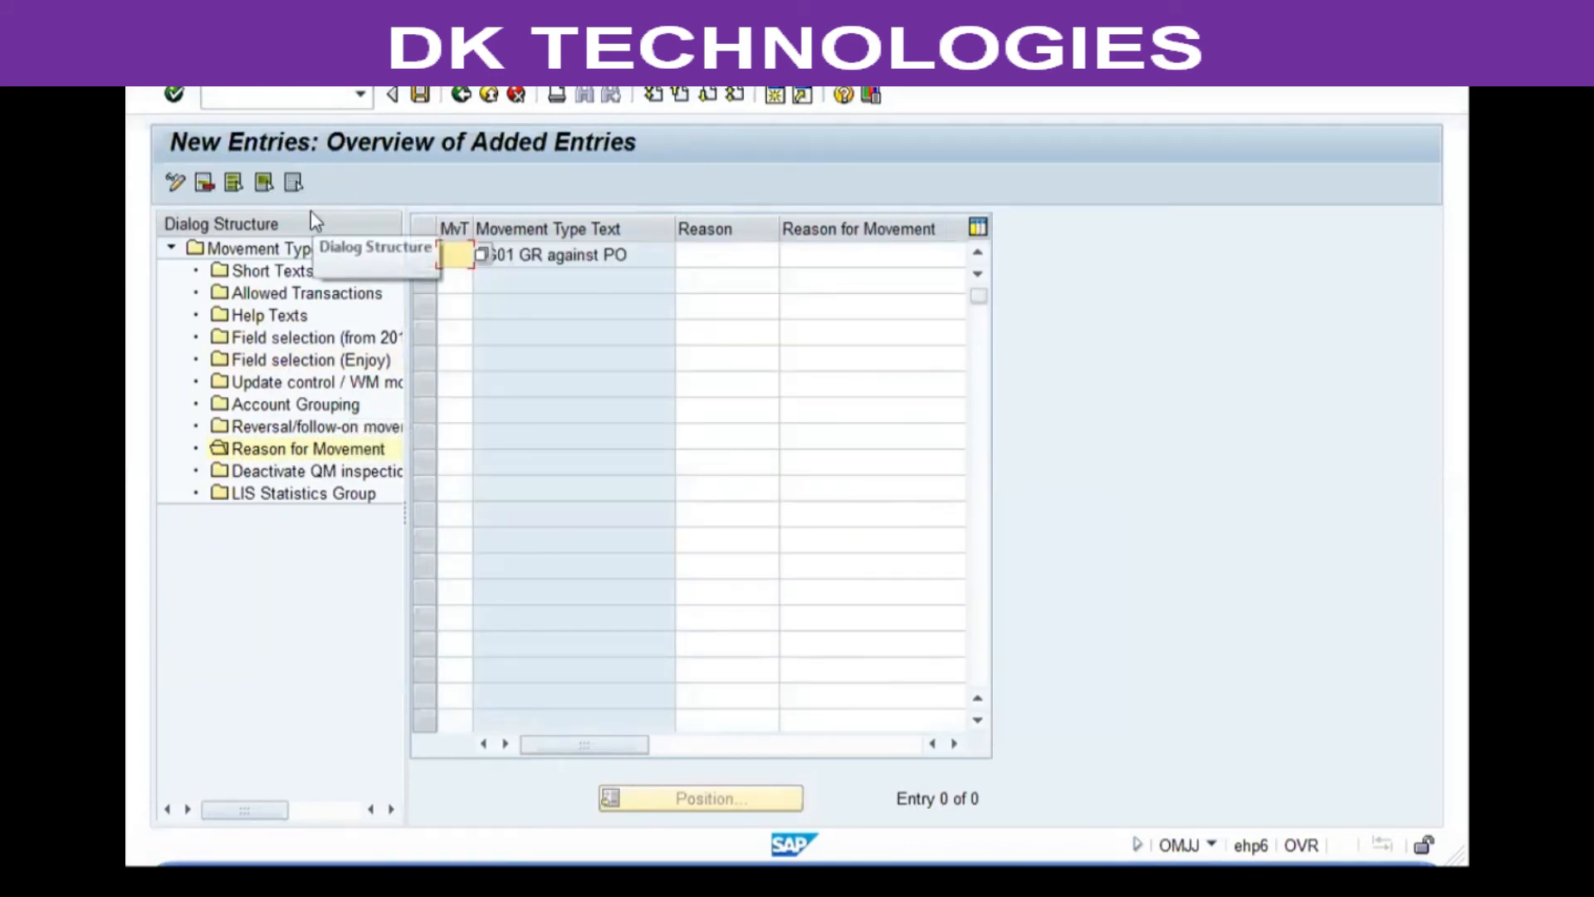
type("911")
key("Tab")
type("1")
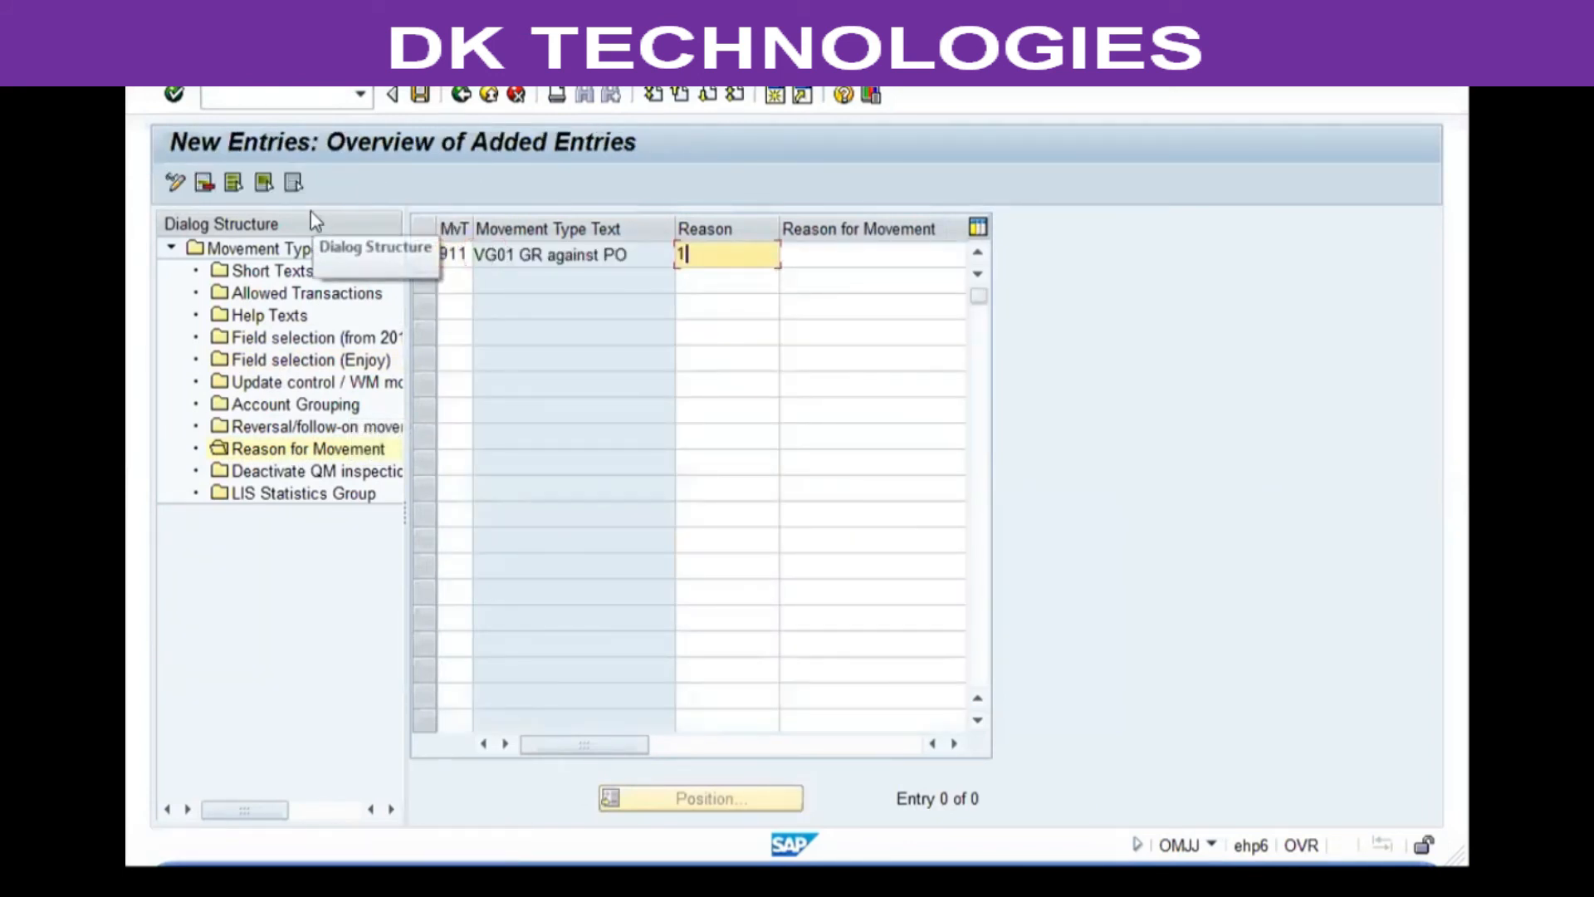
key("Tab")
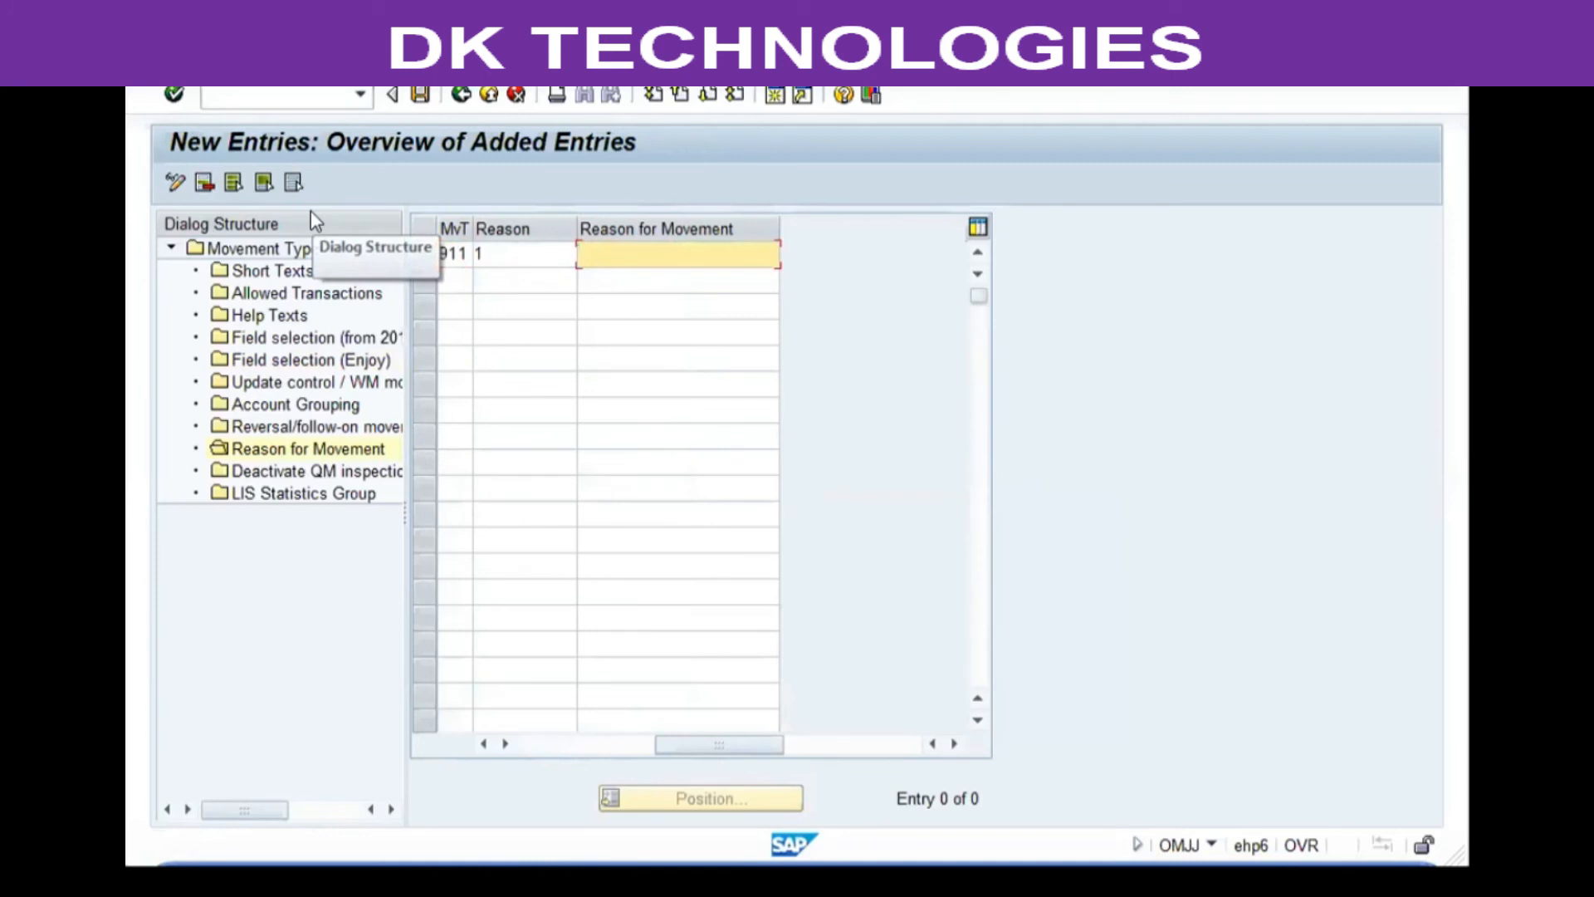
type("Re")
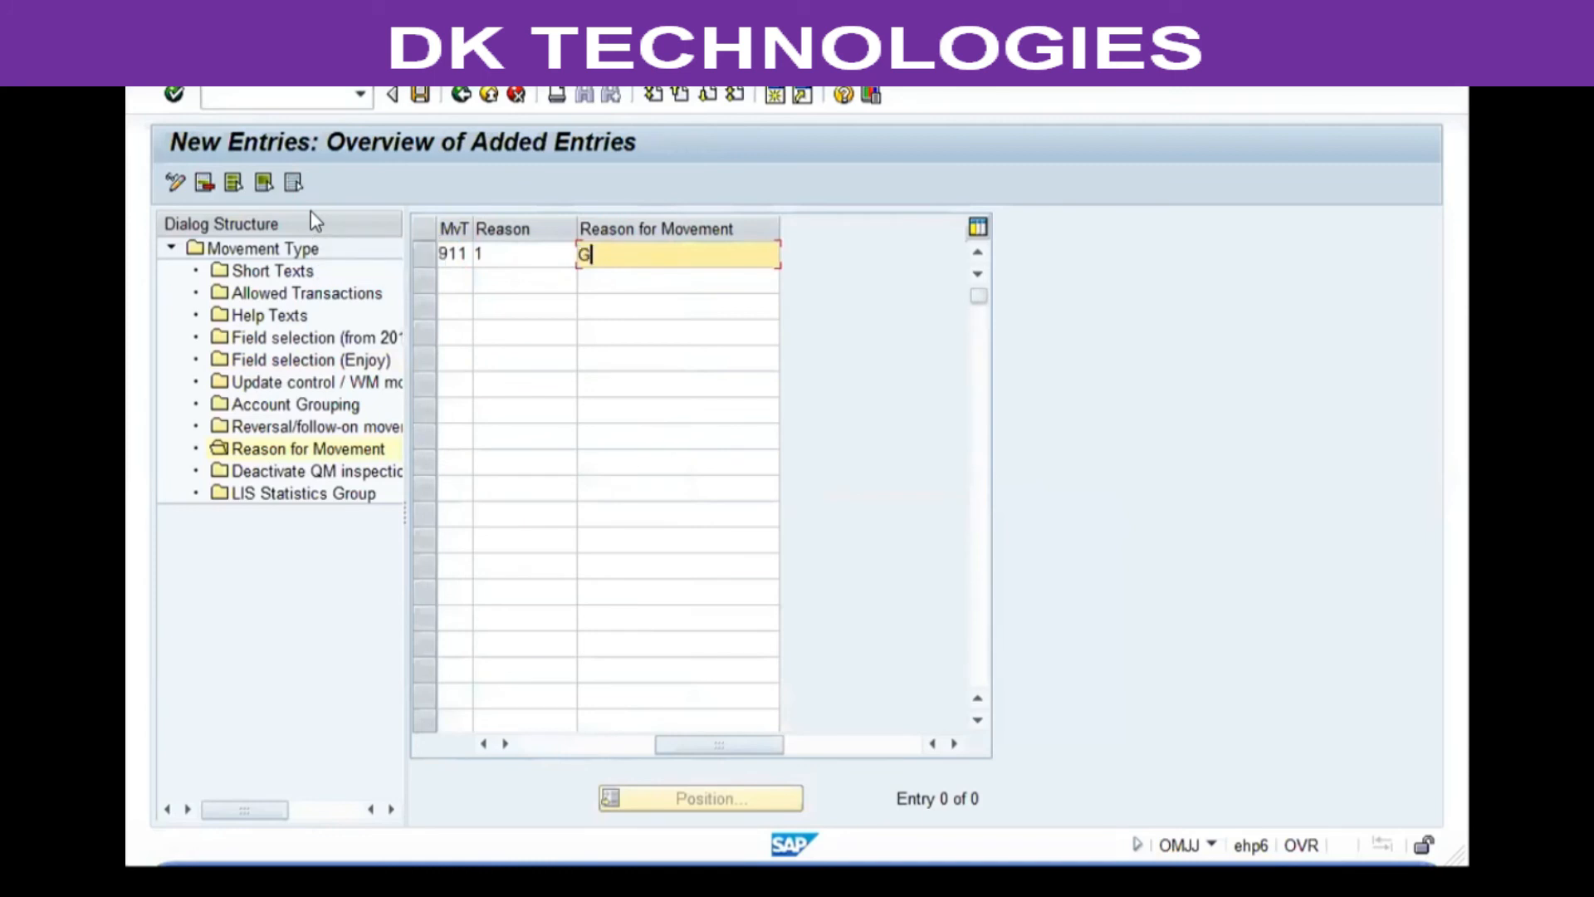
type("cei")
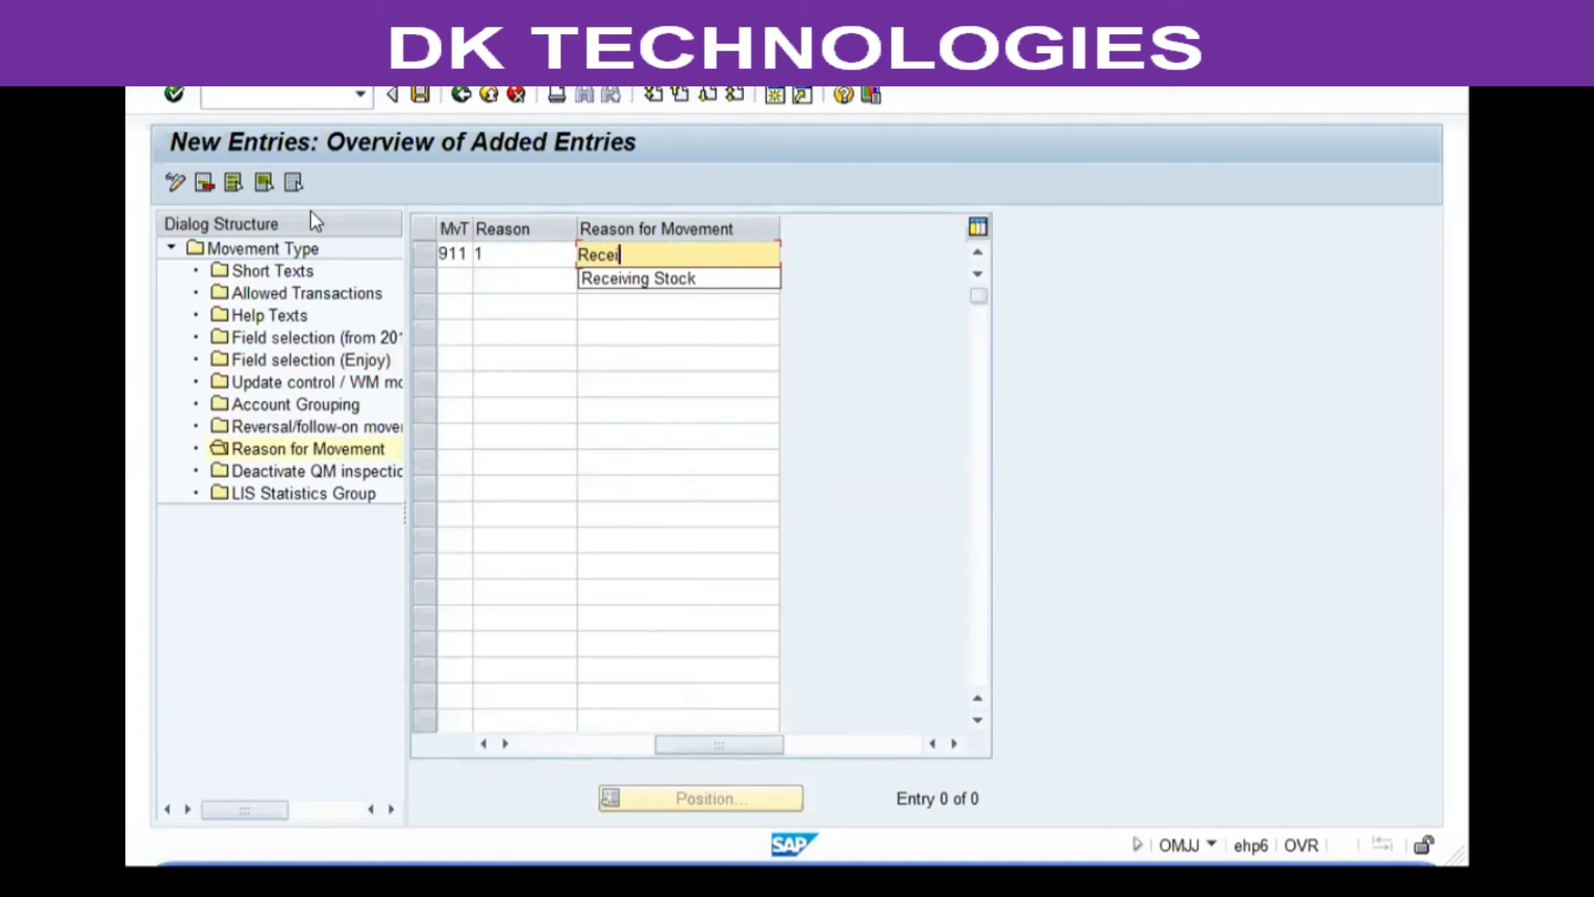
key("Down")
key("Tab")
- Add reason 2 with the text "No Reason" for movement type 911 and save the reasons for movement
type("911")
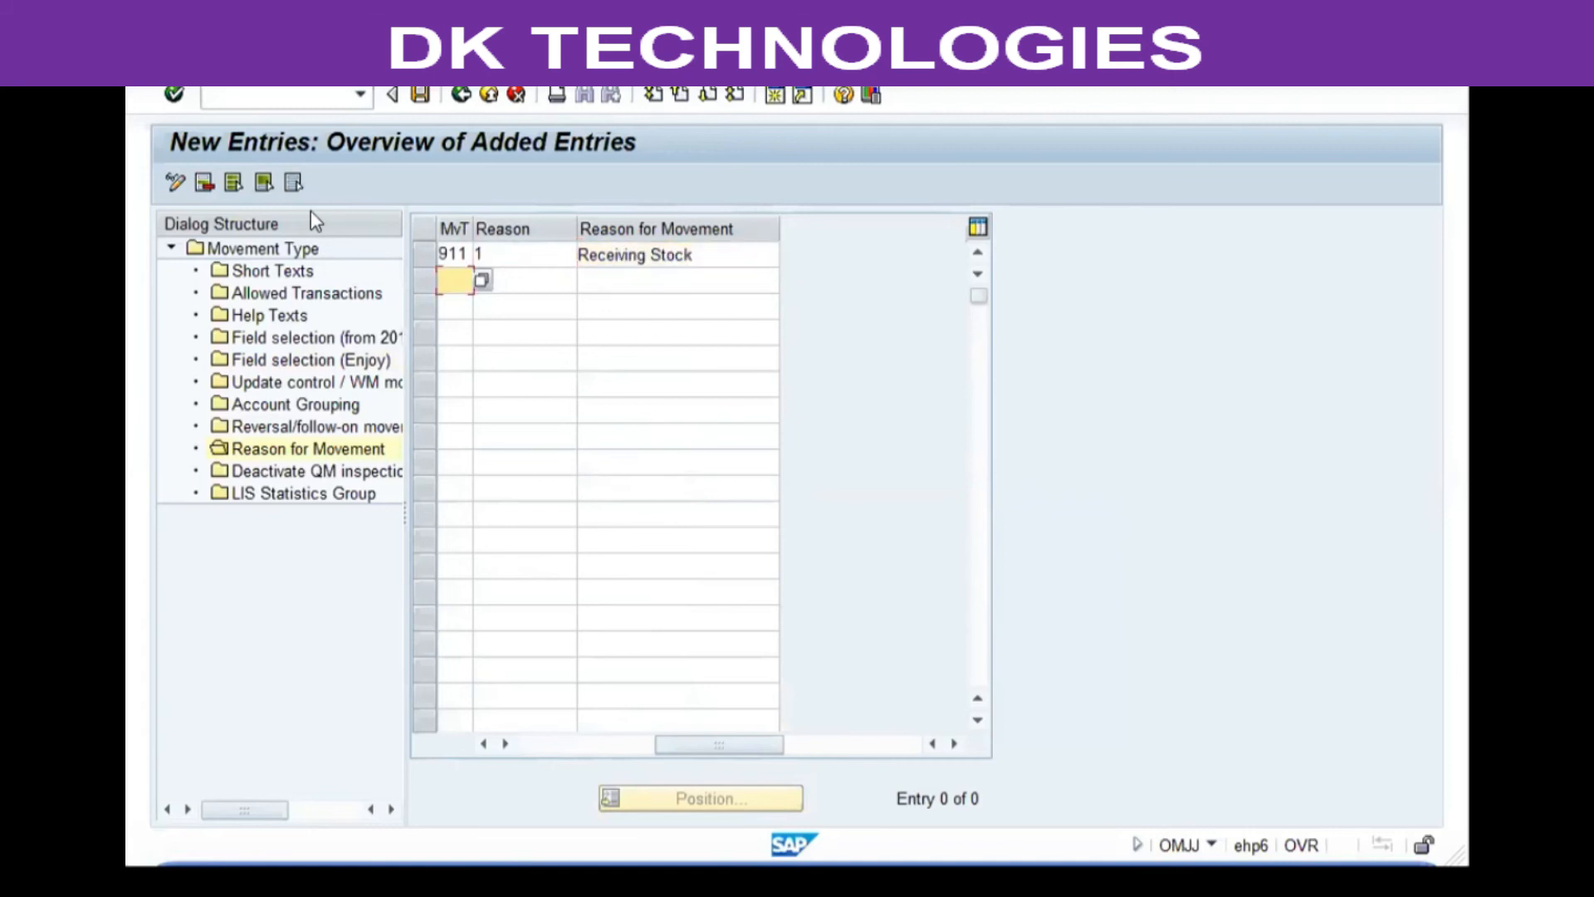
key("Tab")
type("2")
key("Tab")
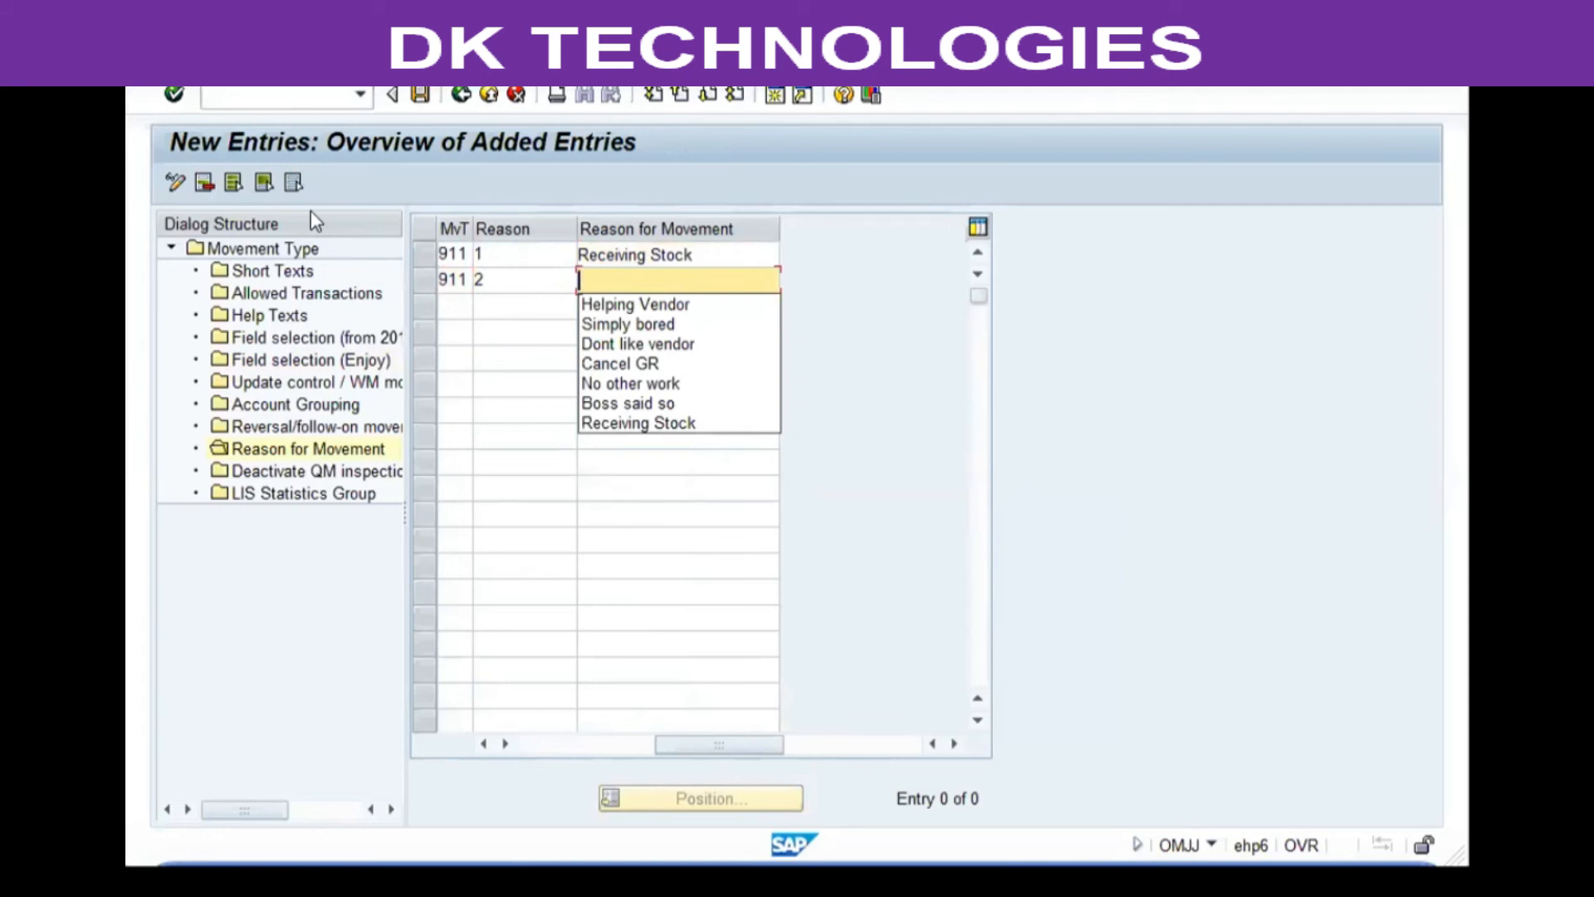
key("Escape")
key("shift+Tab")
key("shift+Tab")
key("Tab")
key("Delete")
type("2")
key("Tab")
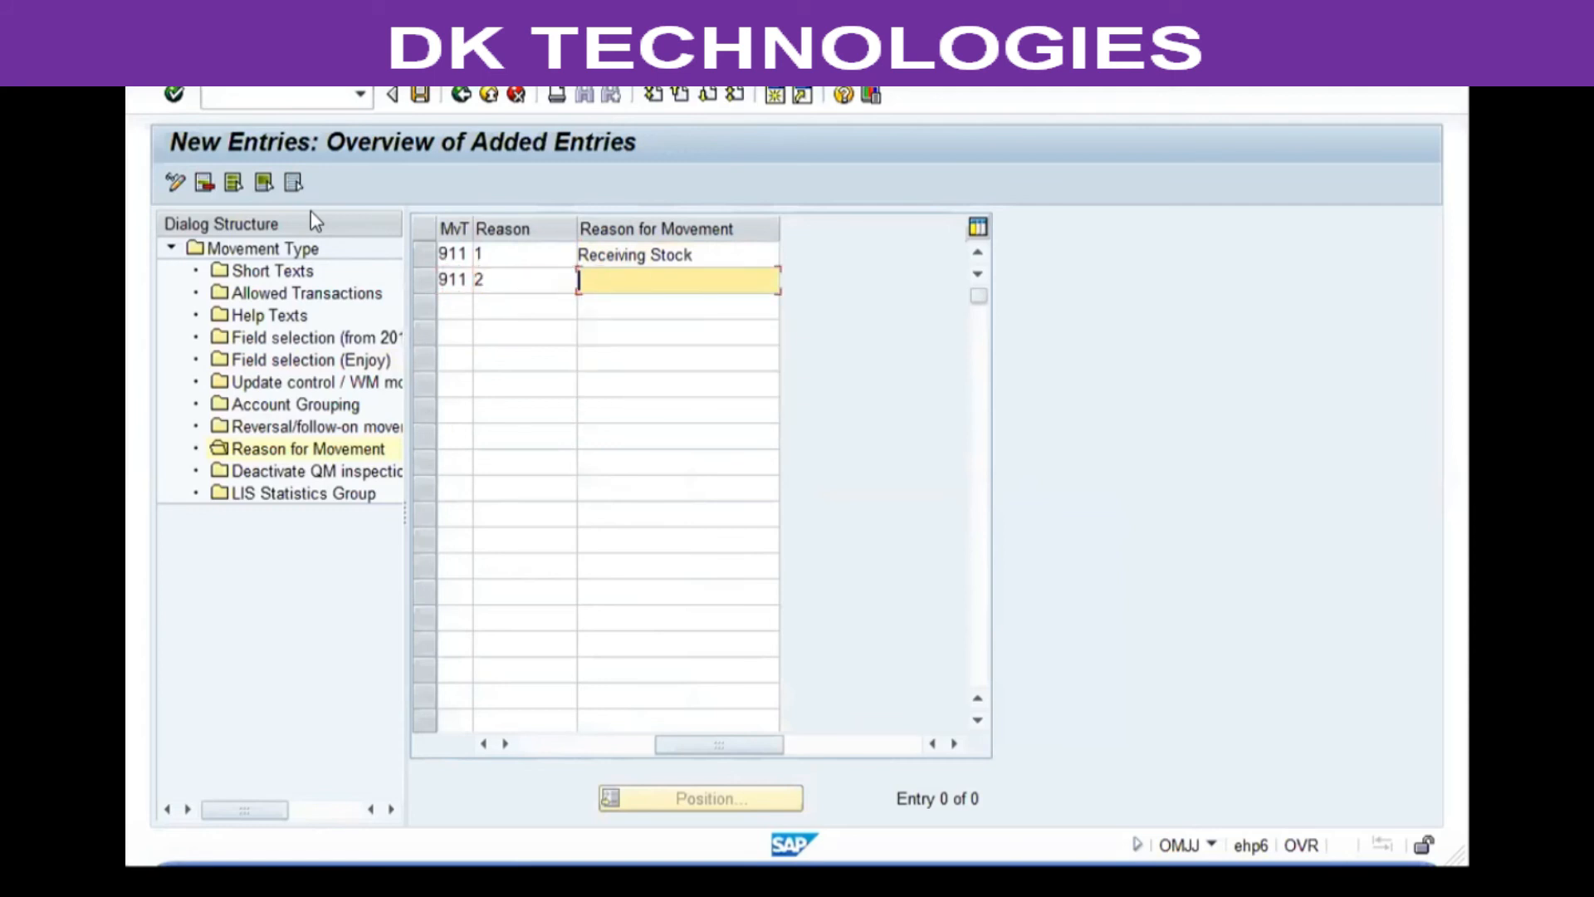
type("No Reason")
key("Return")
key("ctrl+s")
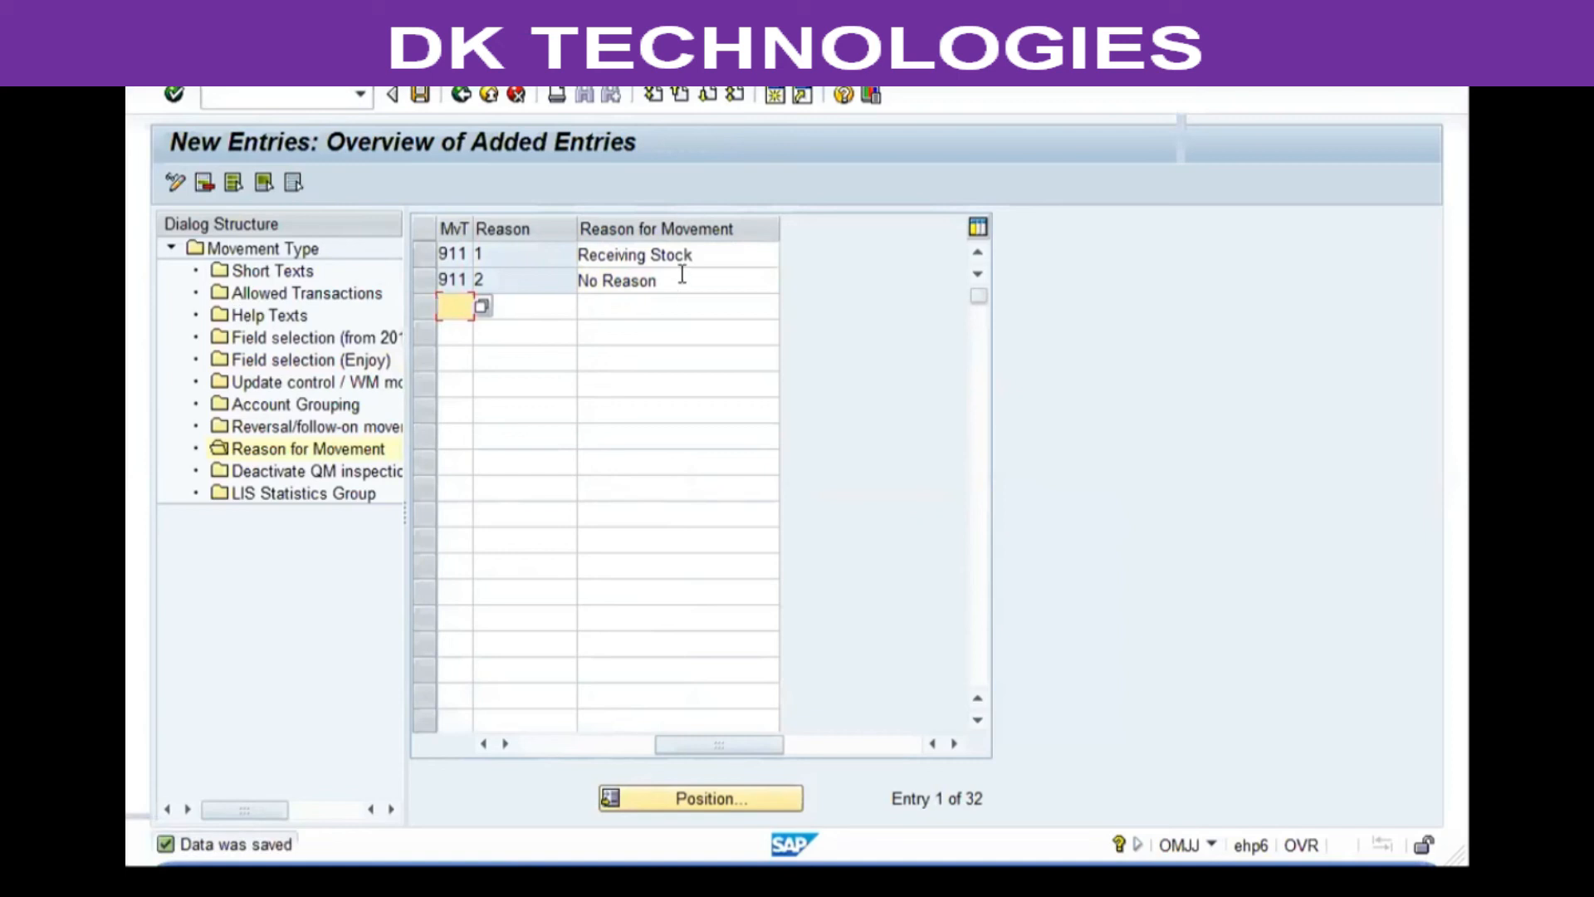
- Check the saved reasons together with the movement type text of 911 and return to the movement type overview
left_click(682, 276)
left_click(686, 263)
left_click(545, 747)
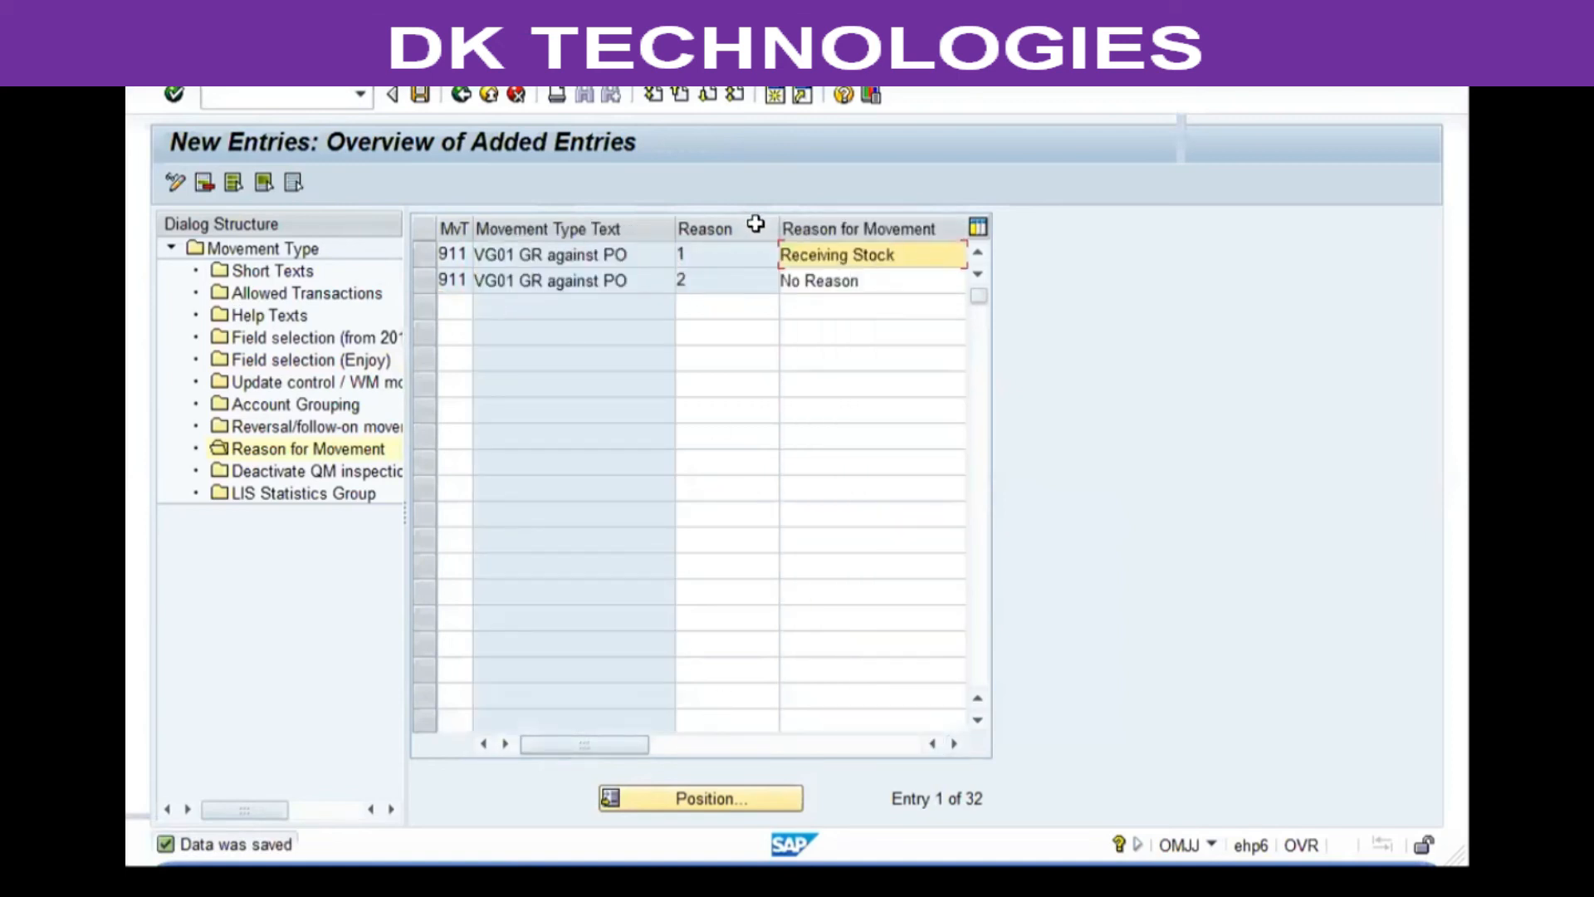
left_click_drag(780, 226, 756, 226)
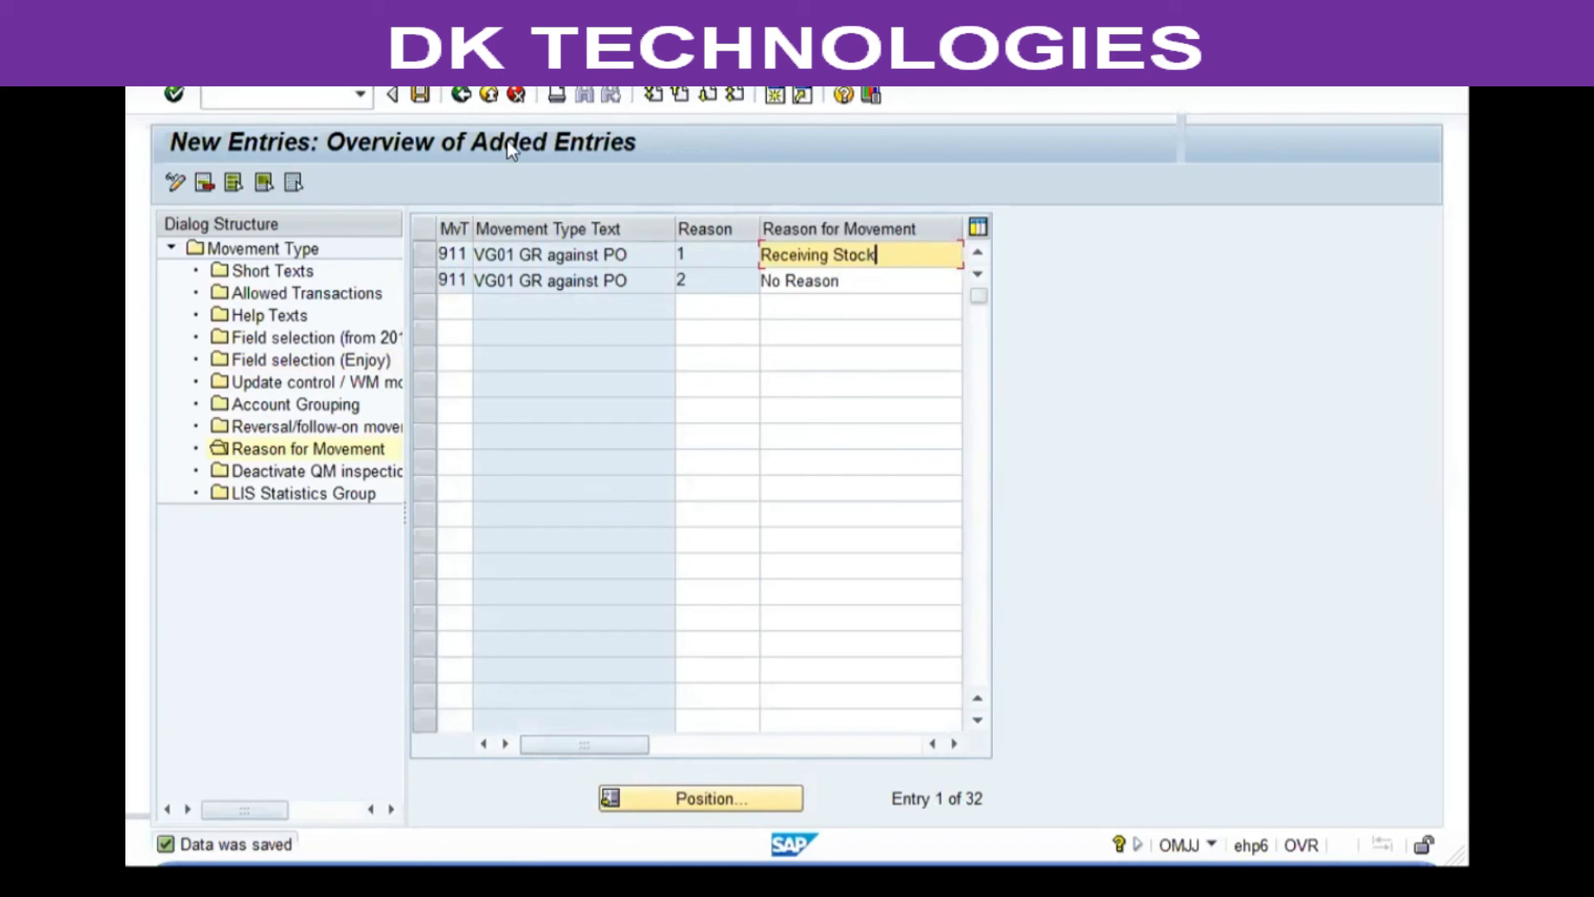
left_click(461, 95)
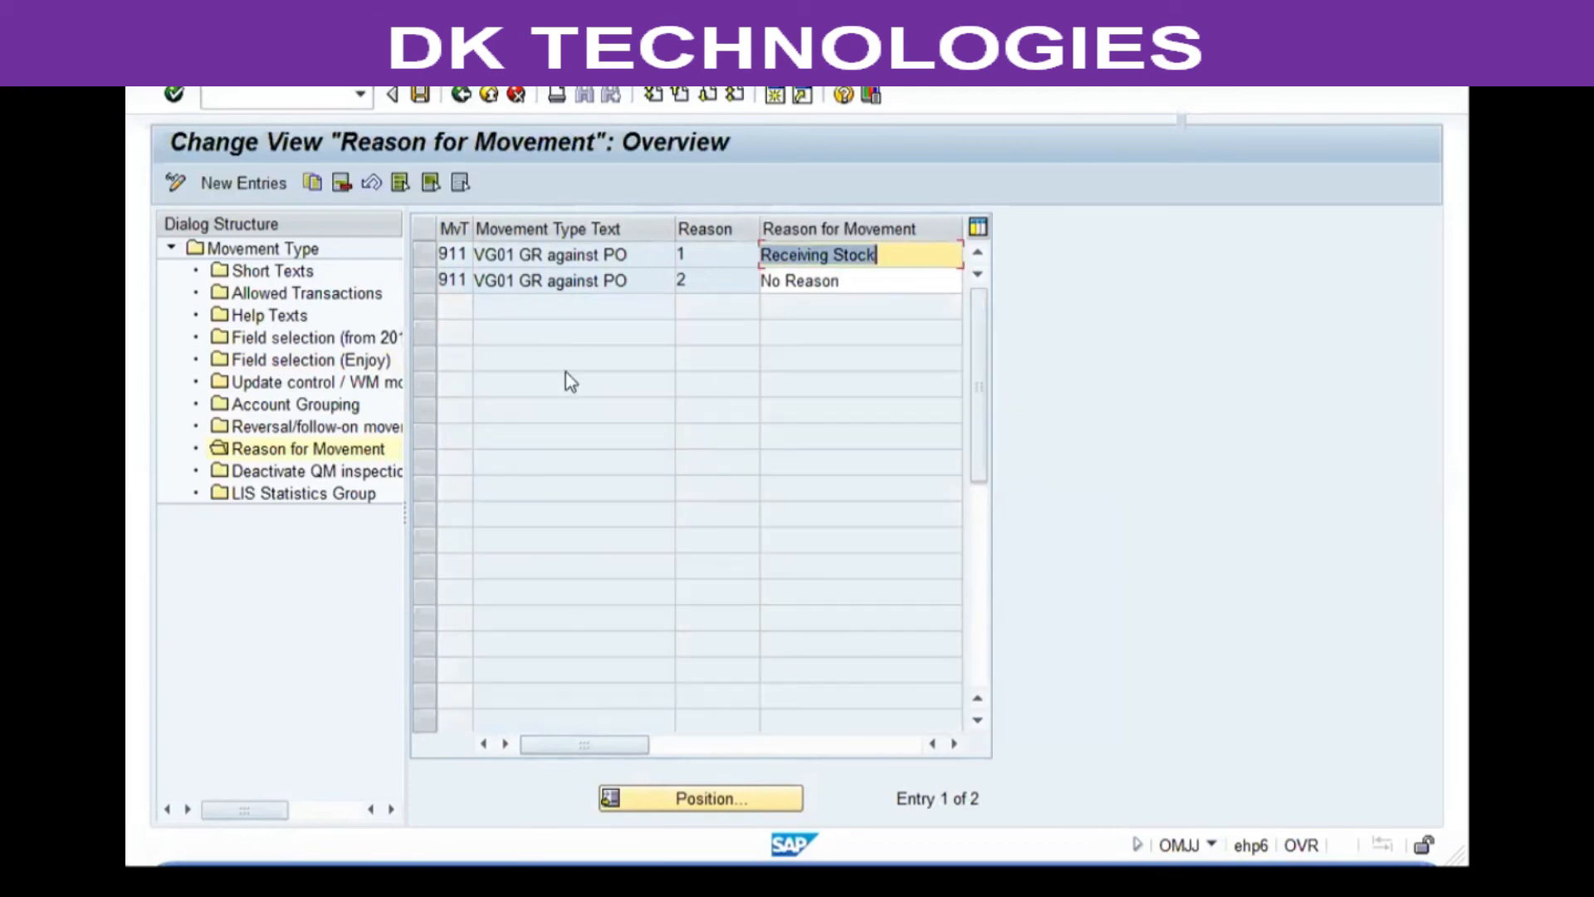
left_click(462, 95)
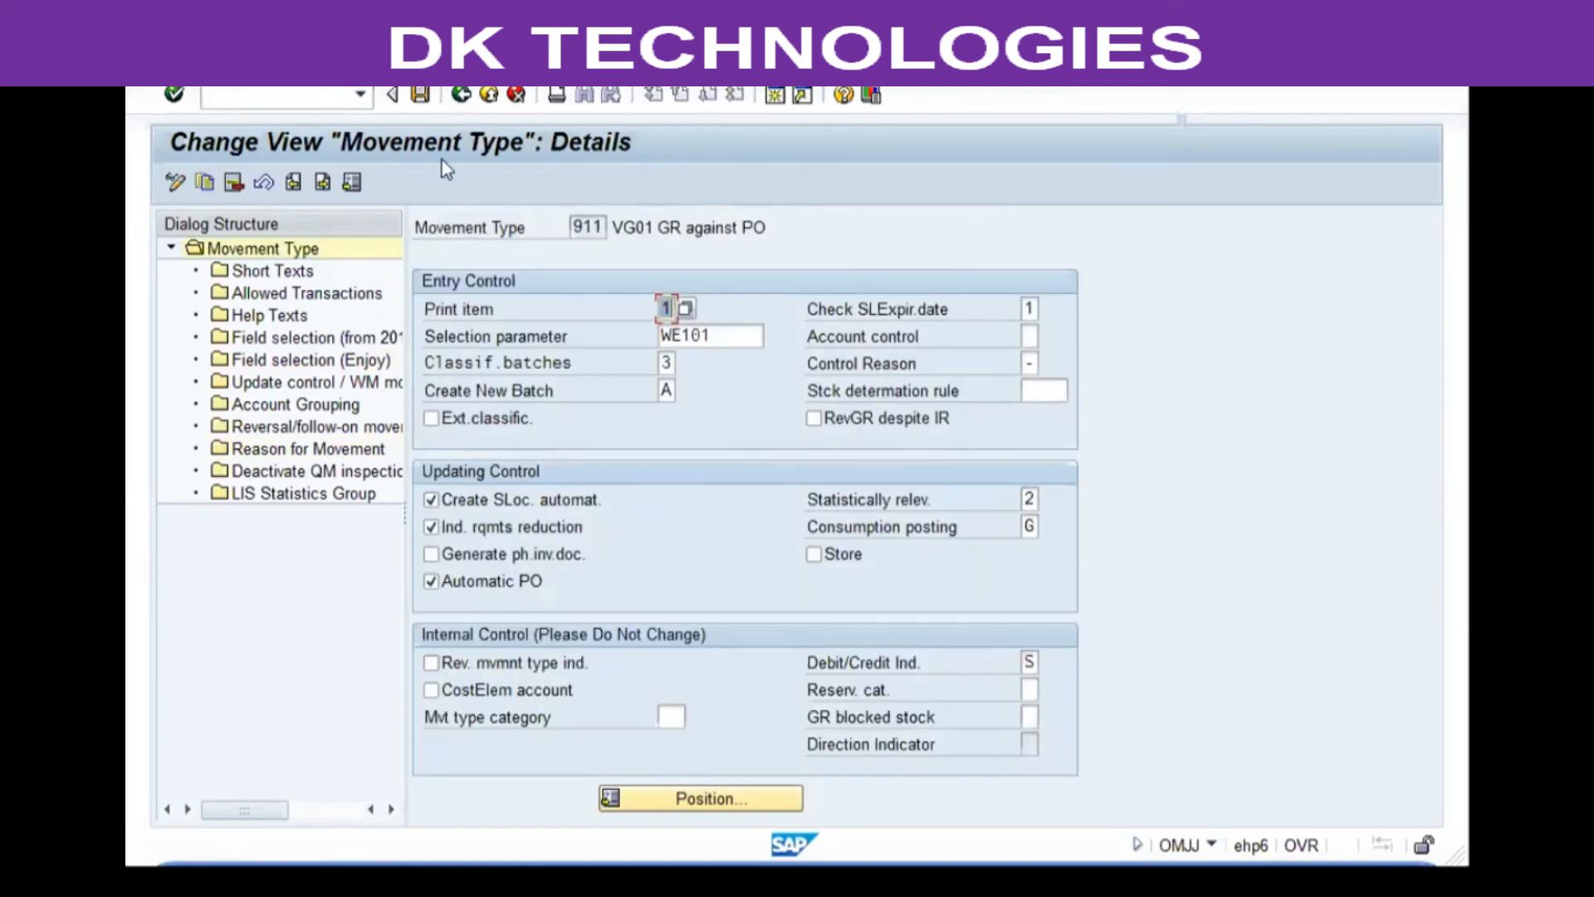
left_click(462, 95)
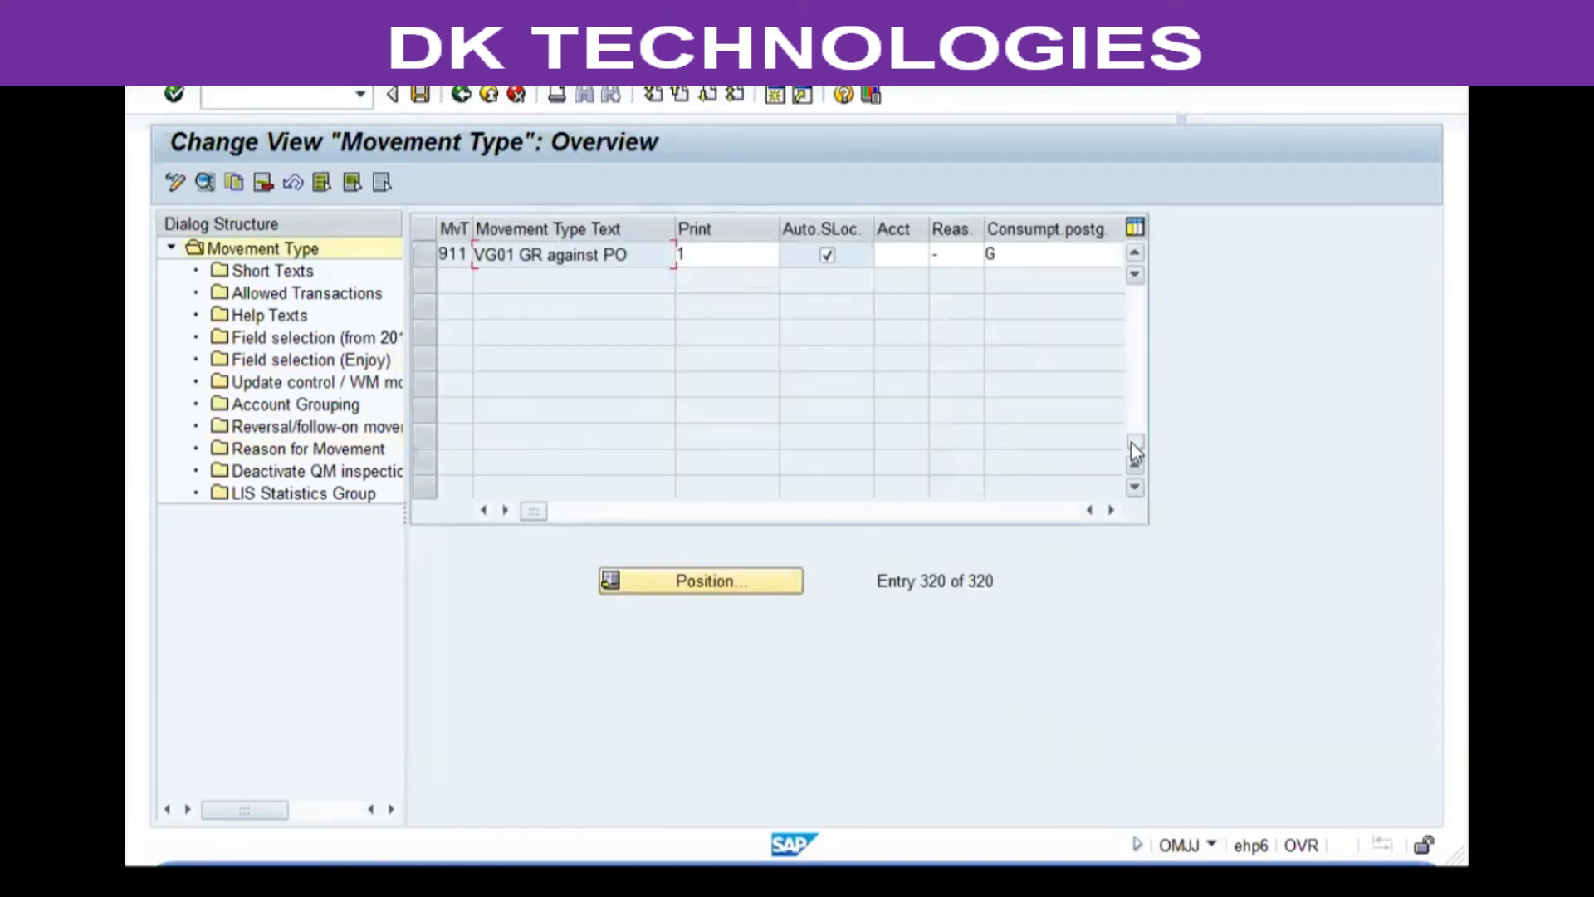
left_click_drag(629, 255, 432, 256)
left_click(616, 252)
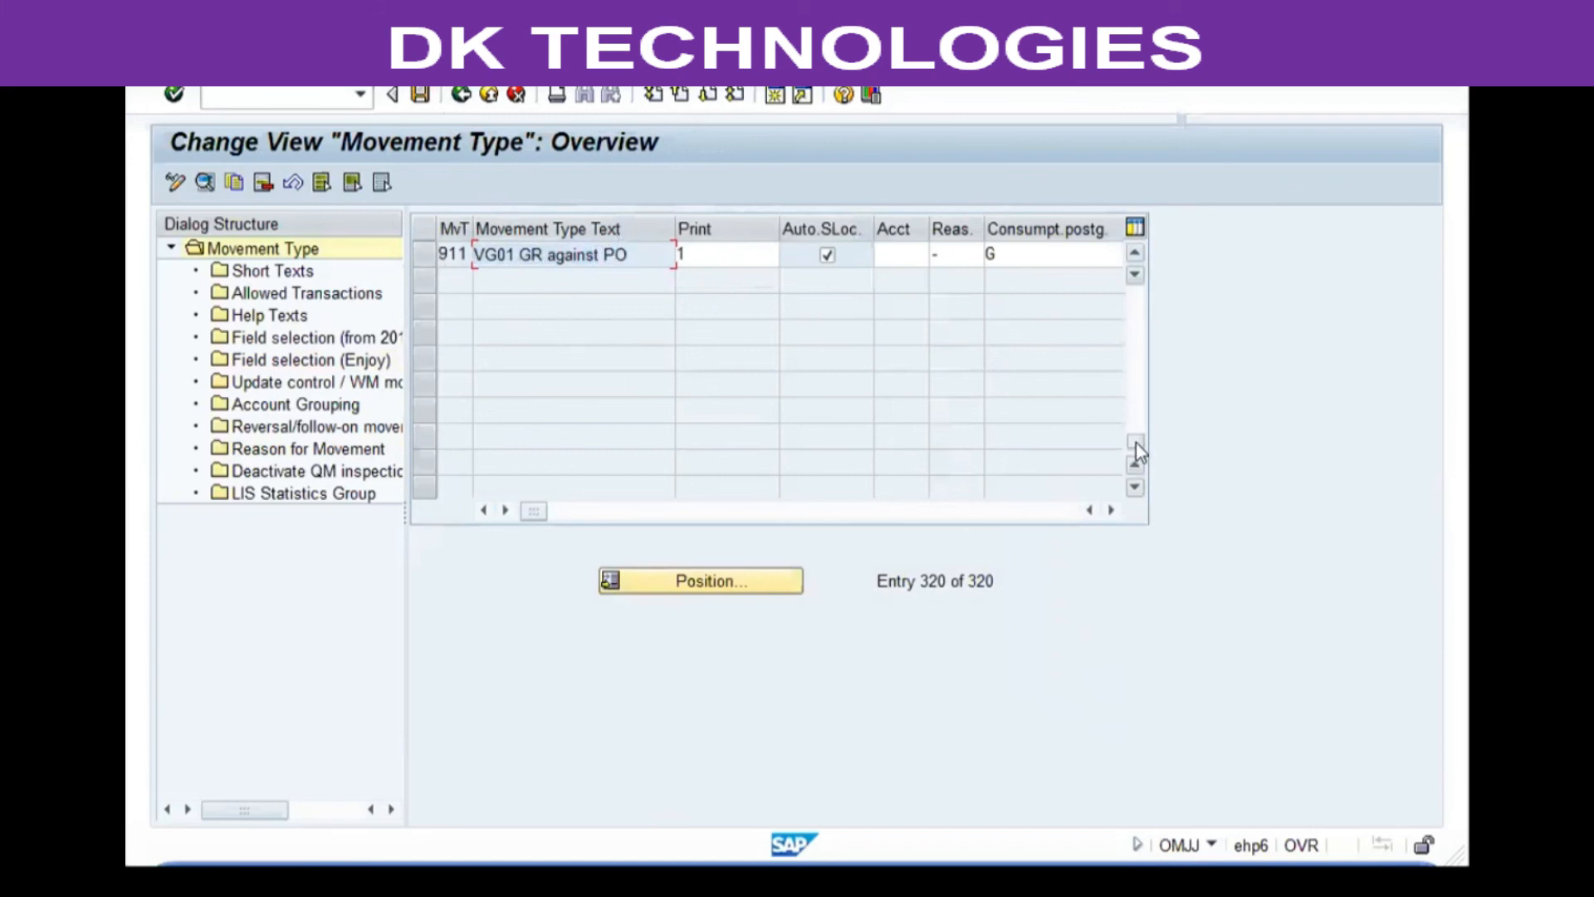
- Copy movement type 102, Reversal of GR, to new movement type 912, cancelling out of the copied MF40 transaction entry
left_click_drag(1127, 442, 1123, 272)
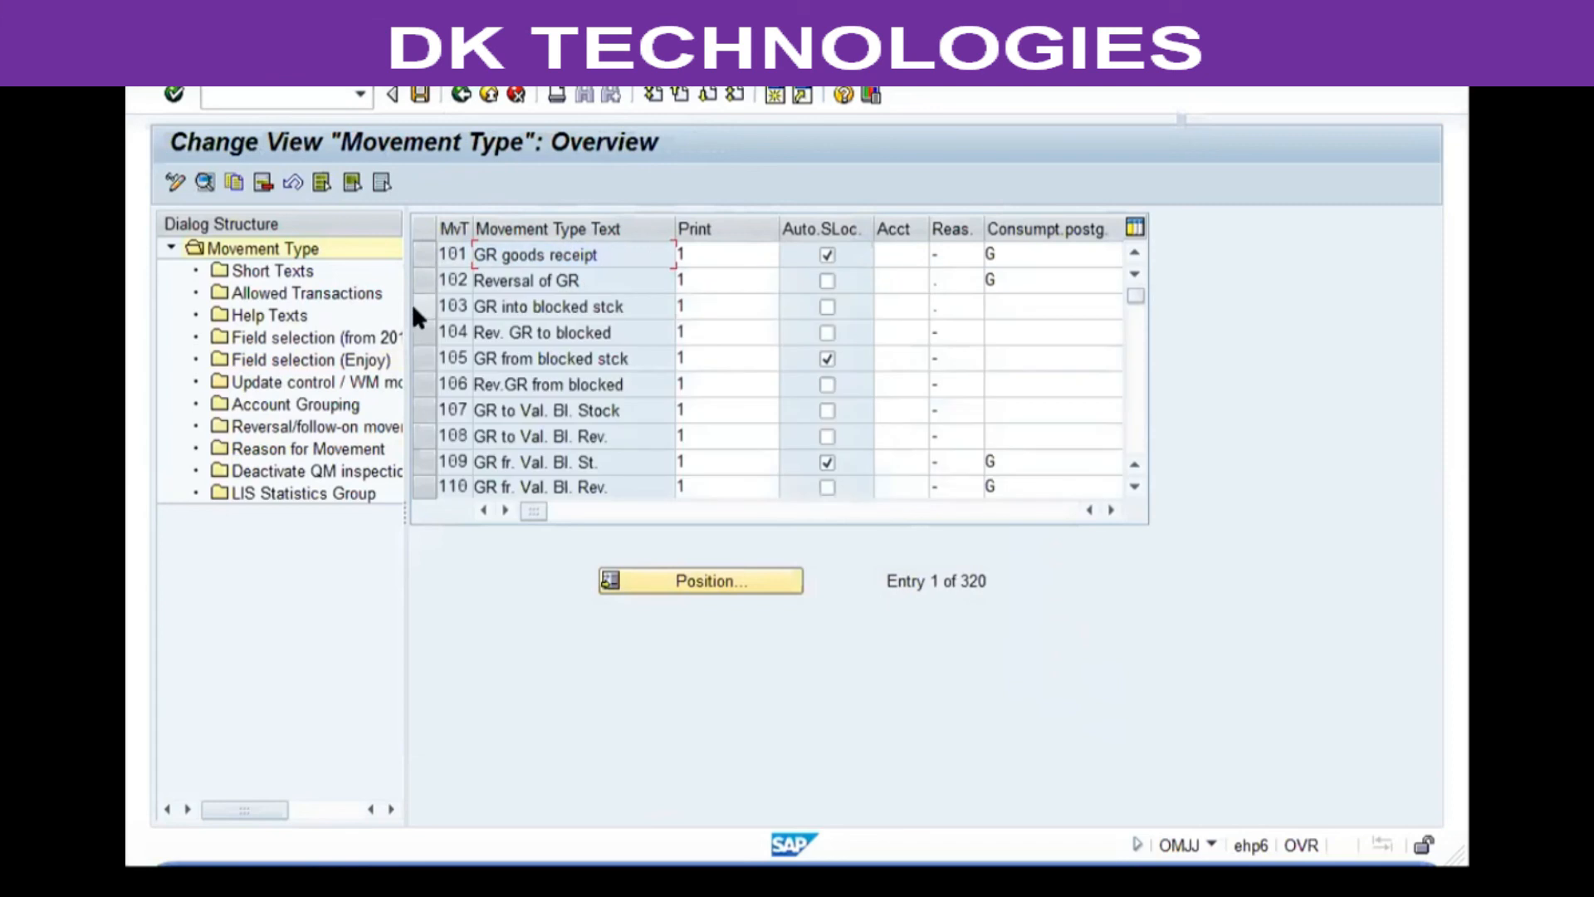
left_click(424, 283)
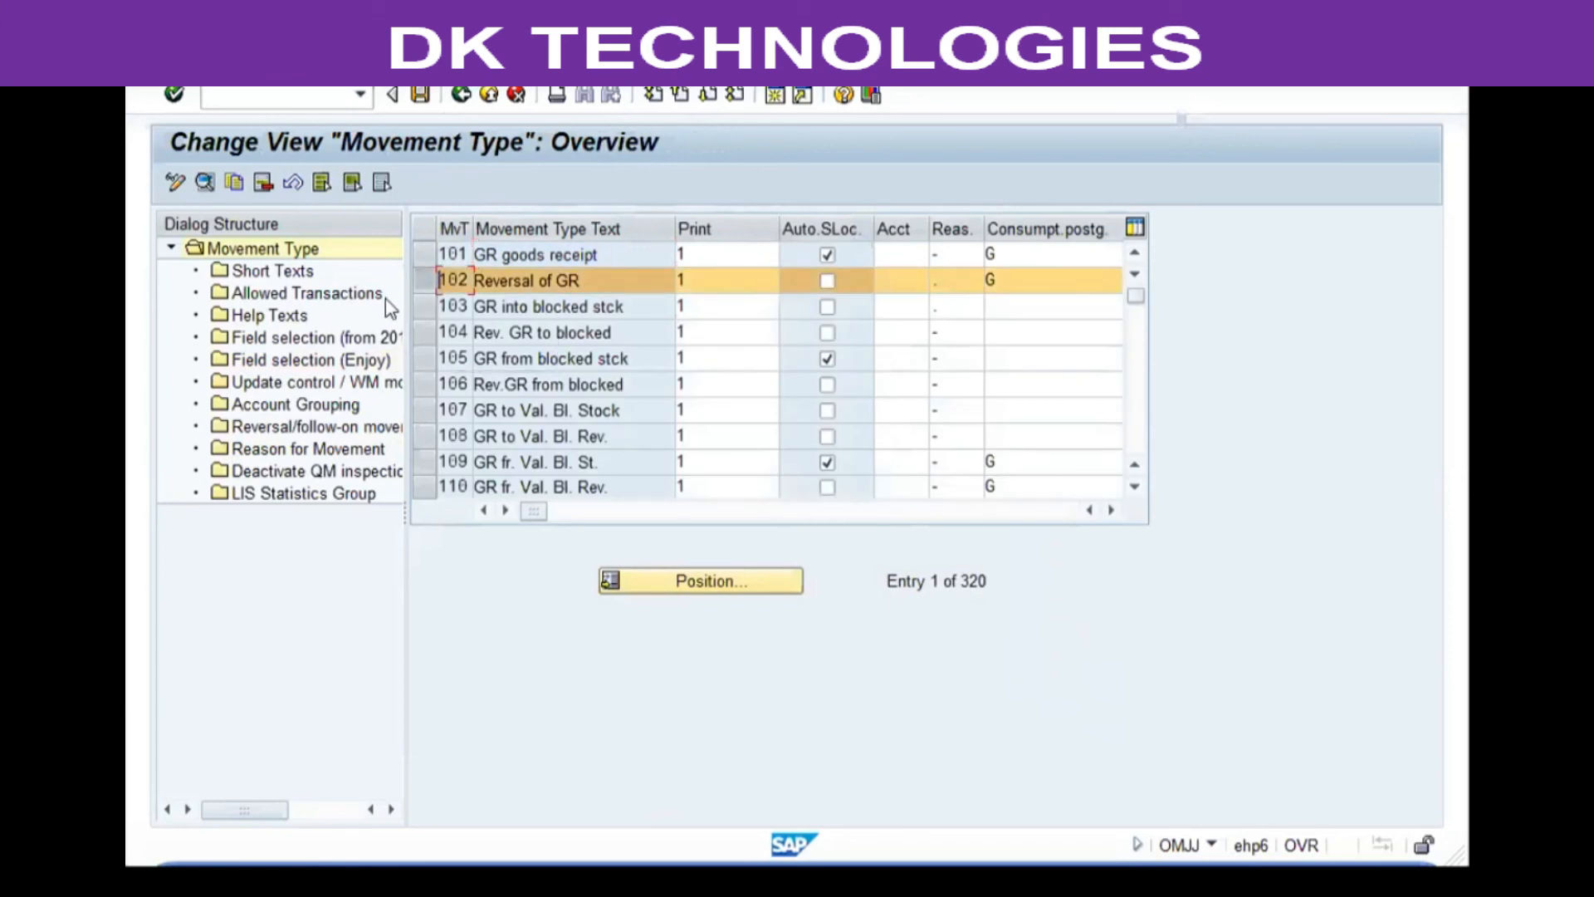
left_click(204, 181)
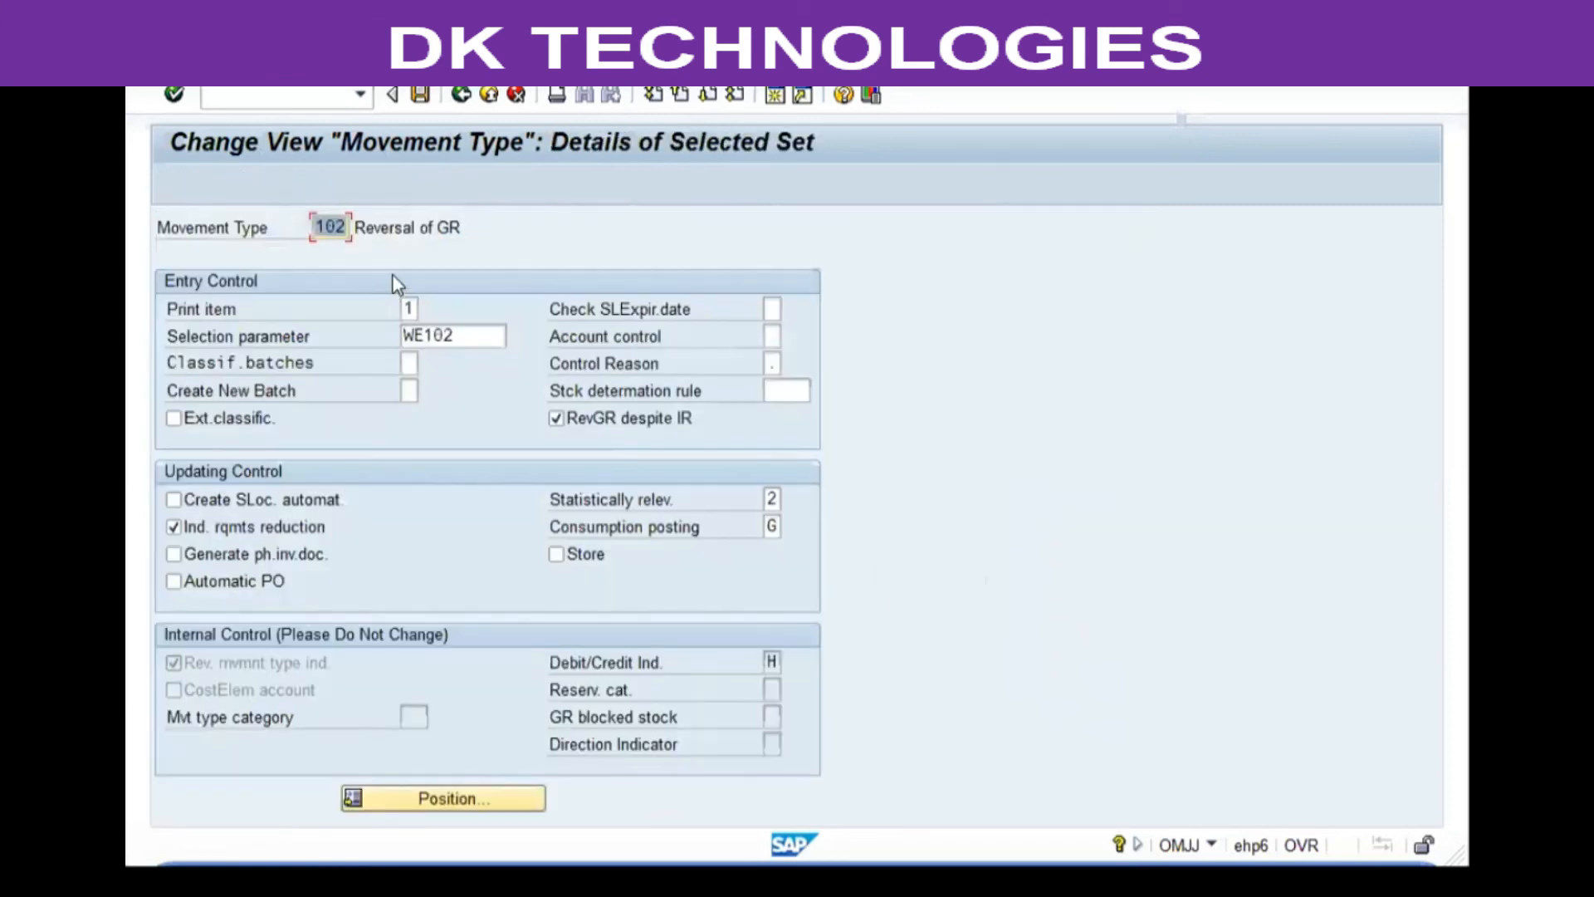
type("912")
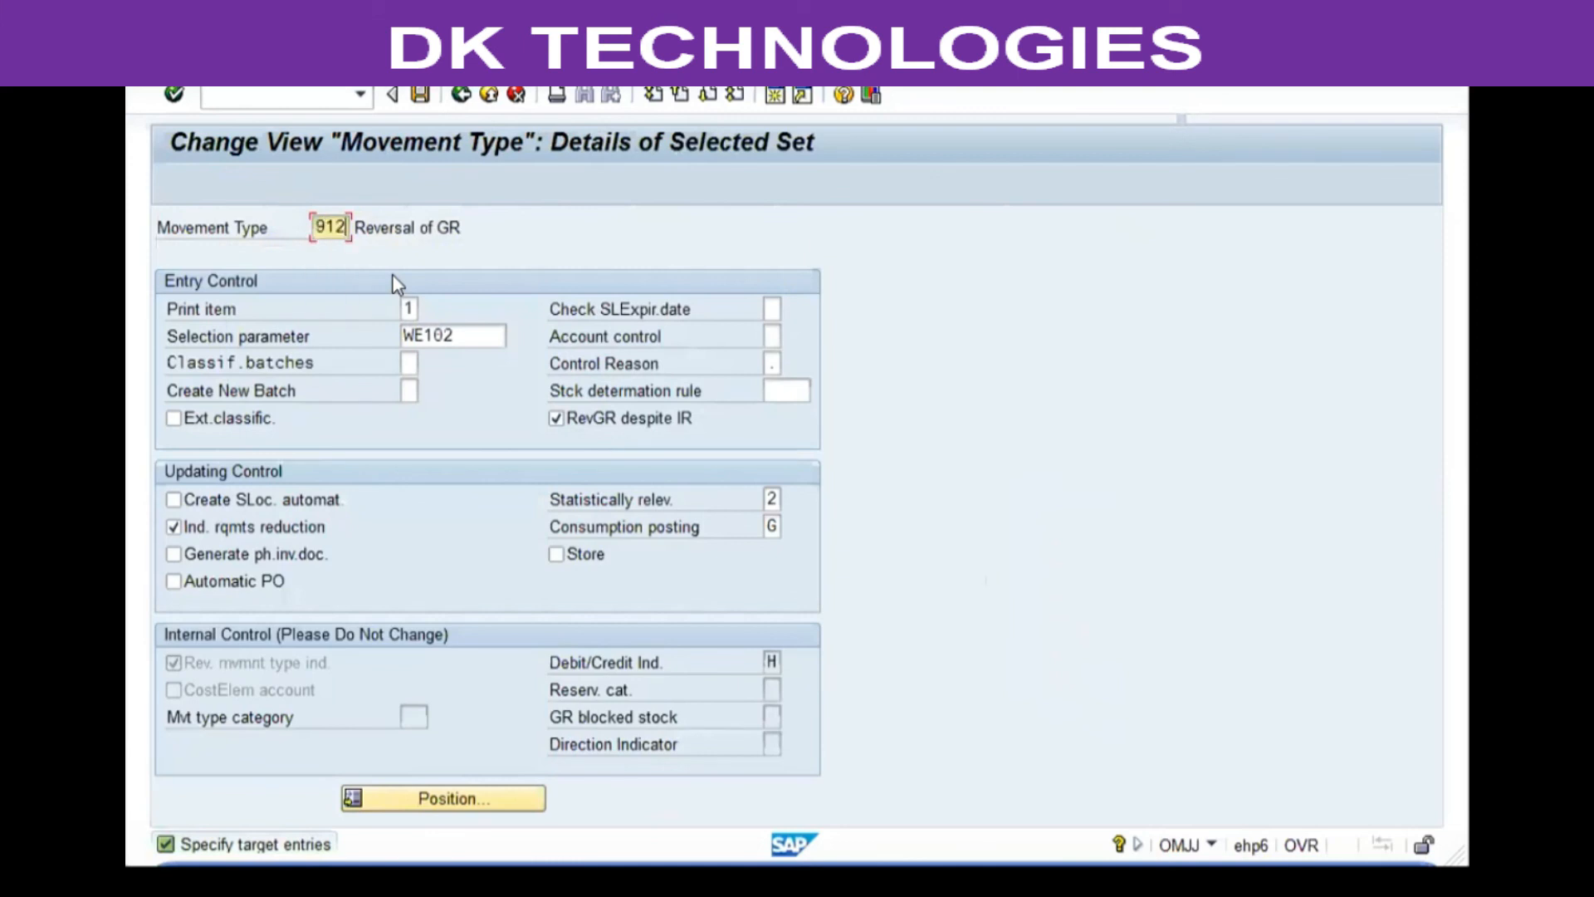
key("Tab")
key("Return")
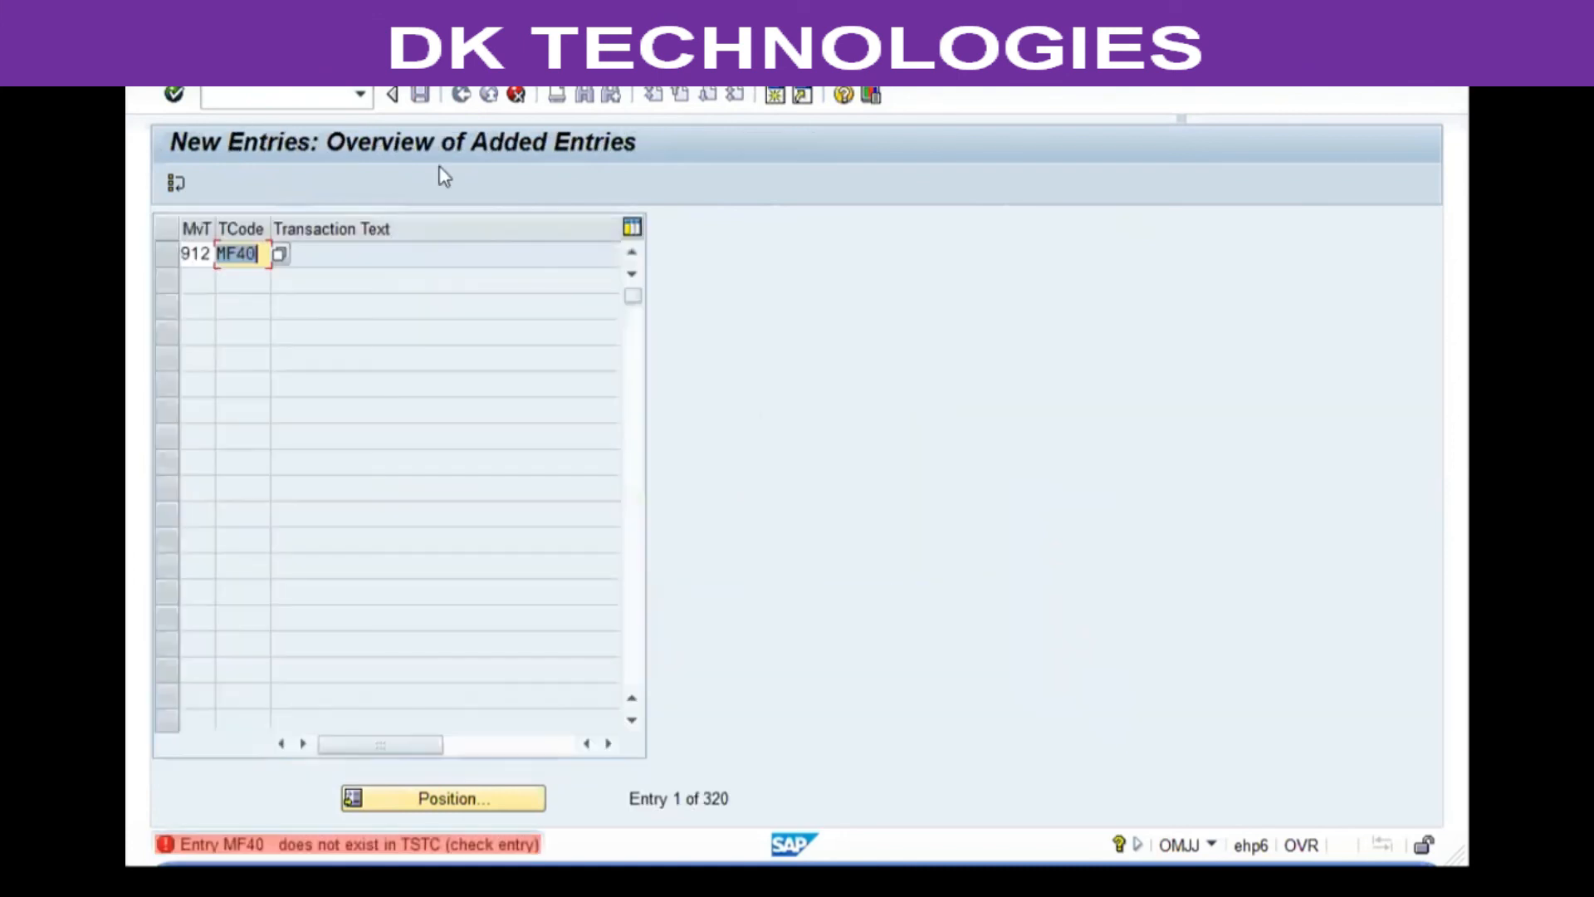
left_click(515, 95)
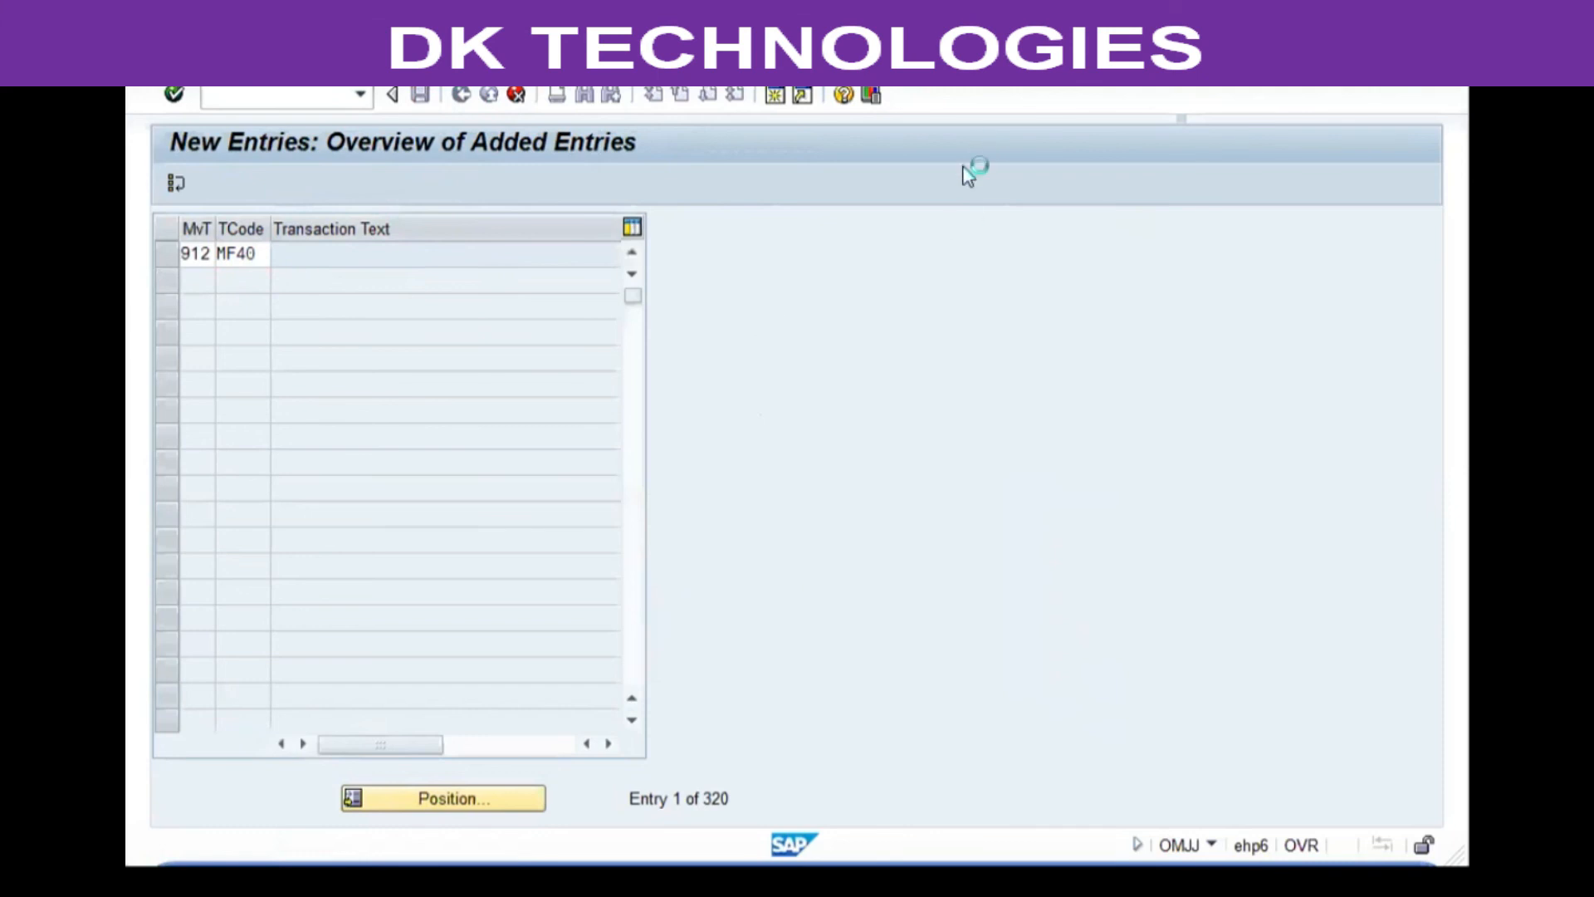
left_click(812, 750)
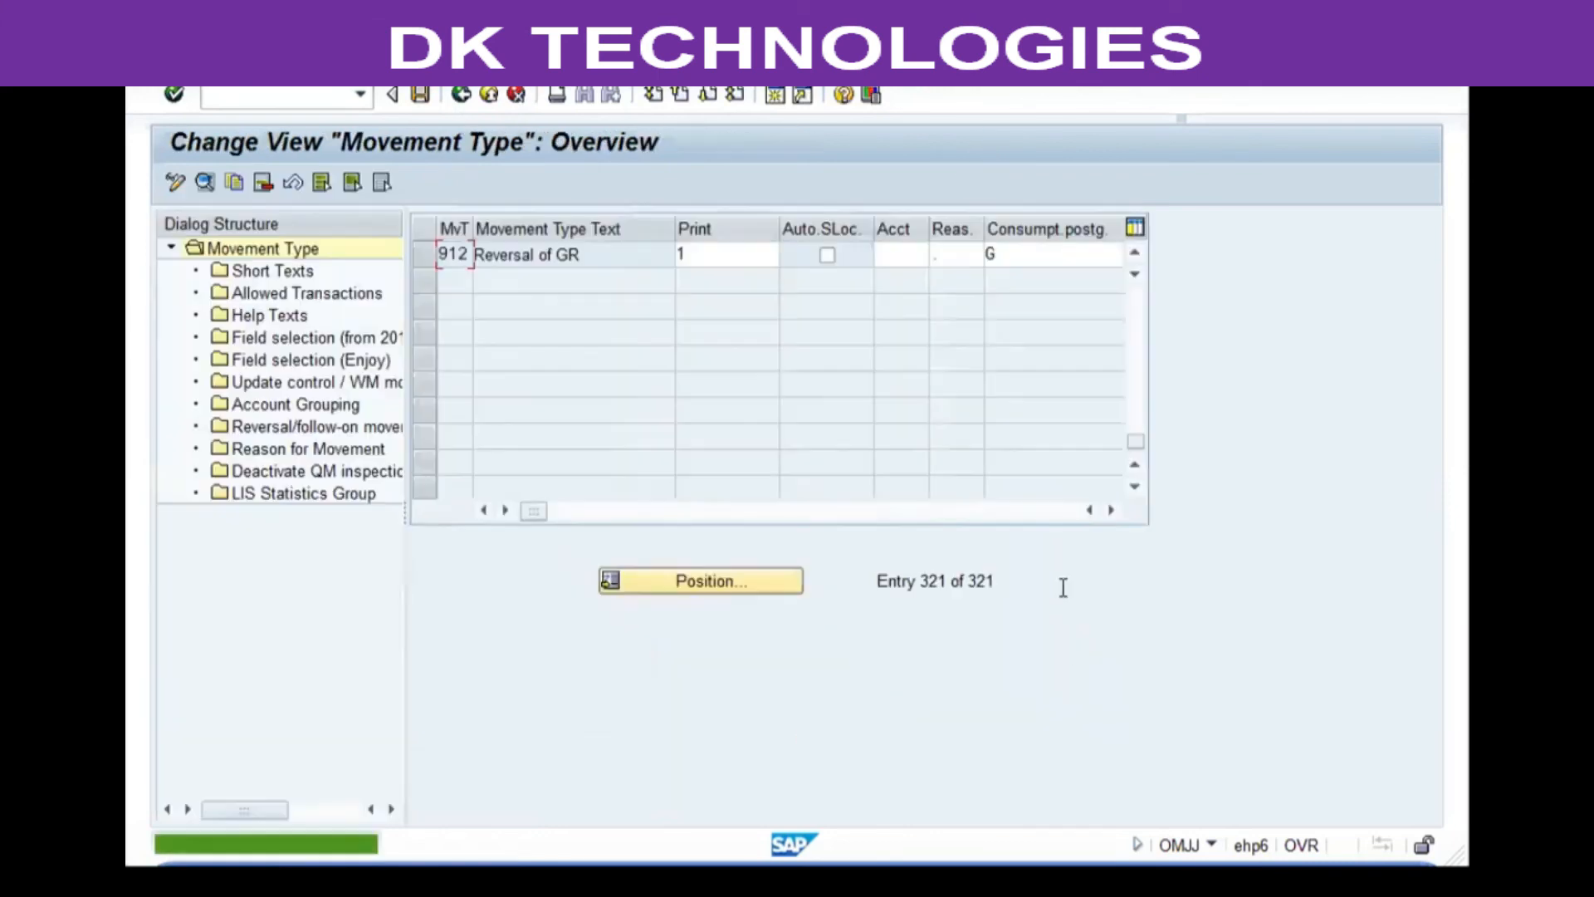
- Open the short texts of movement type 912 and change the first EN text to "VG01 GR Reversal"
double_click(454, 255)
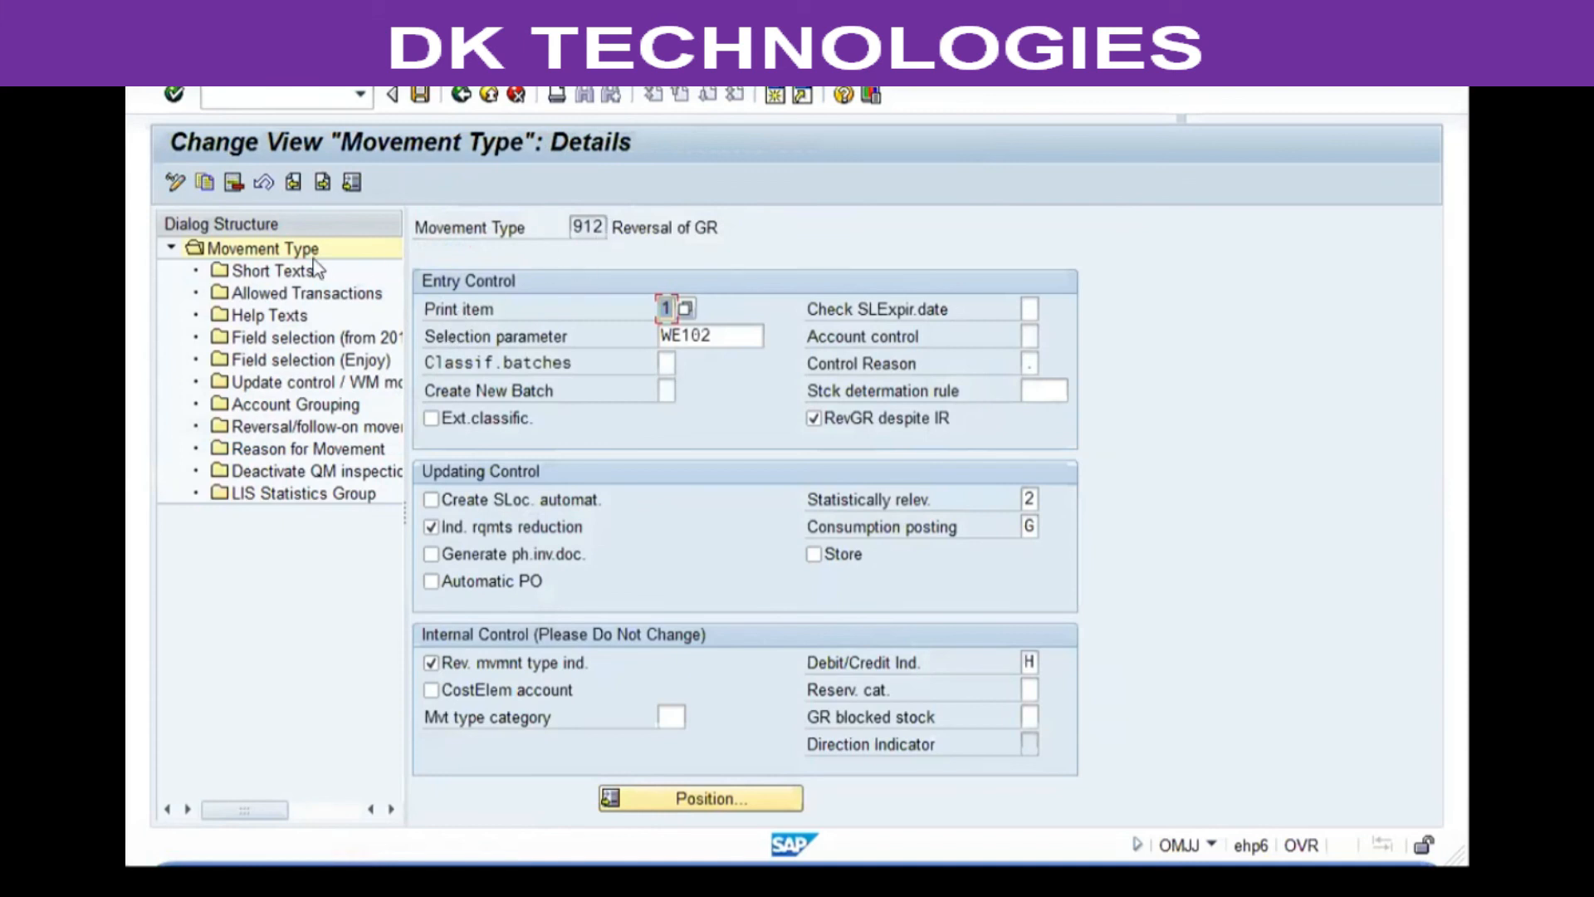
double_click(290, 273)
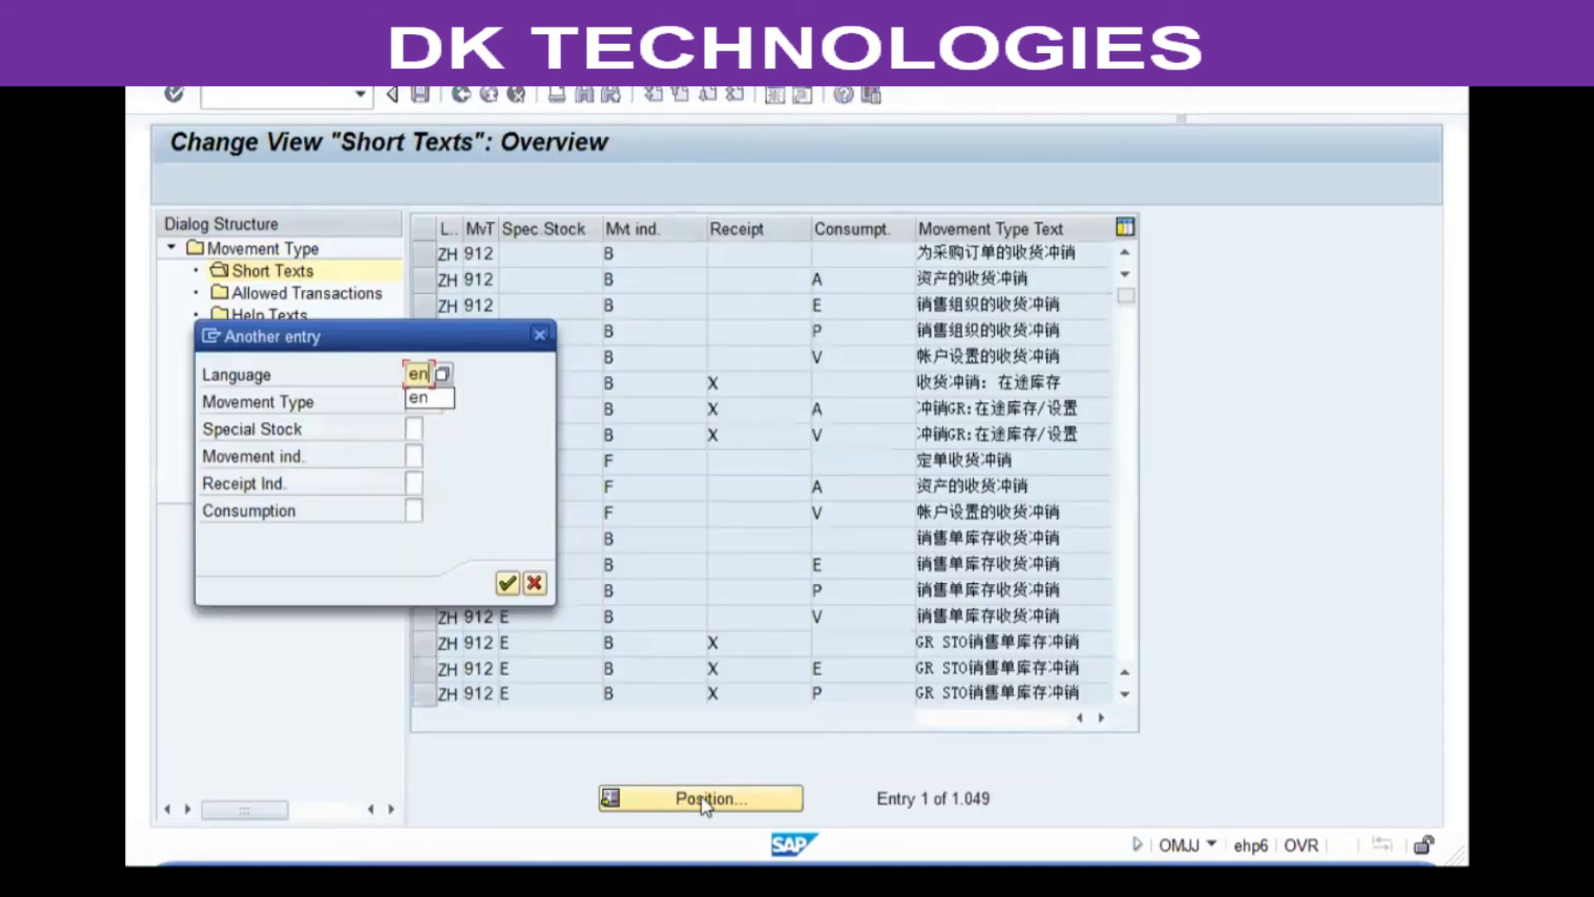
key("Return")
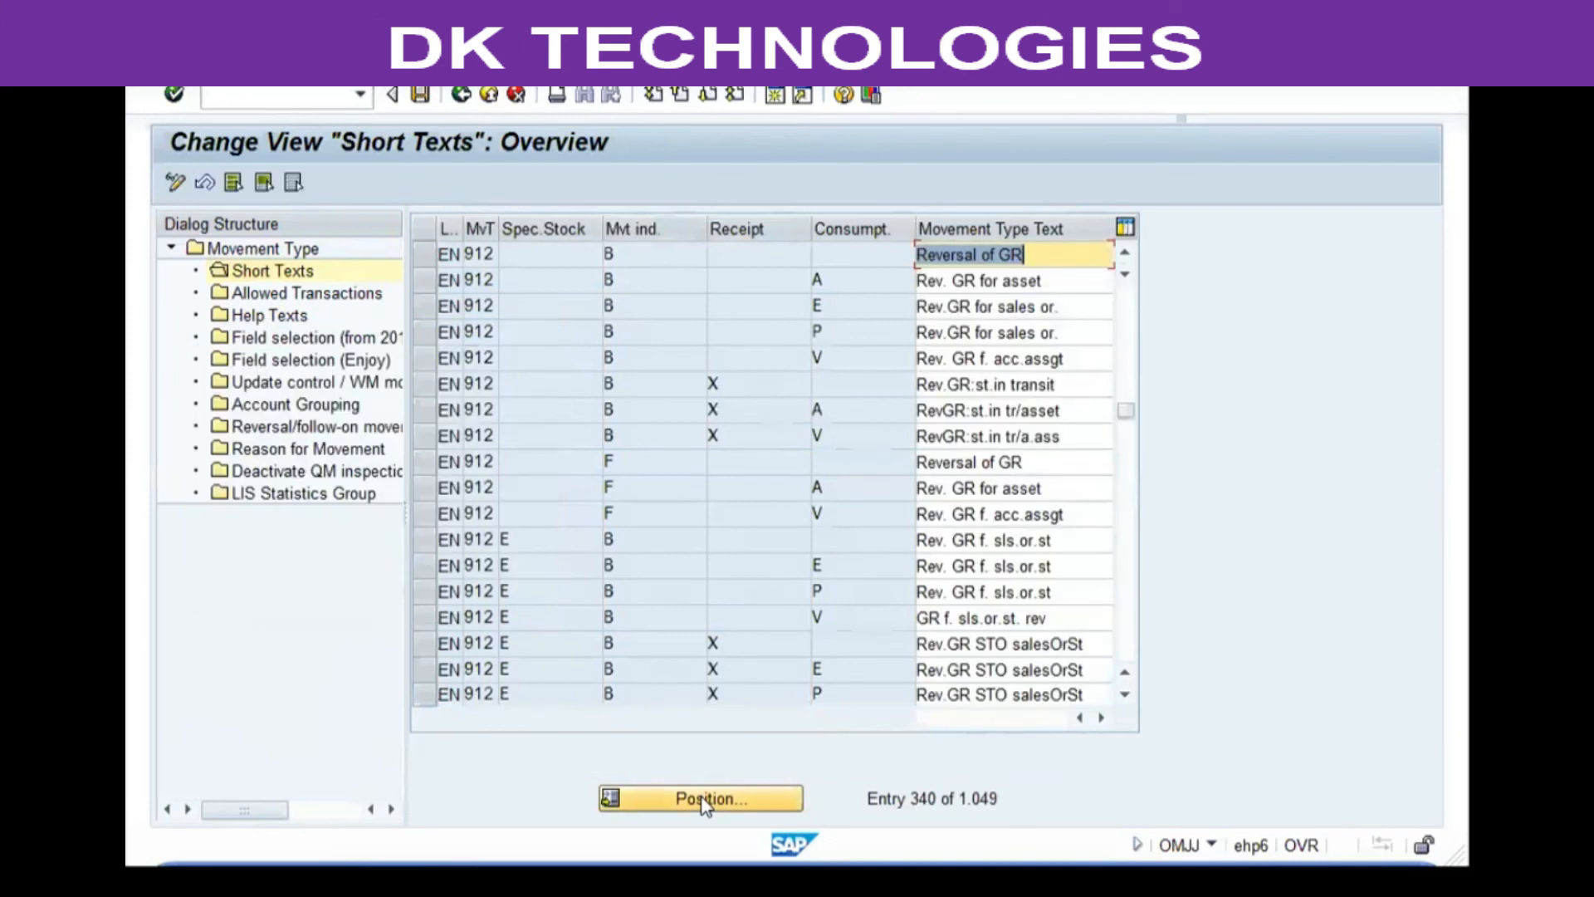
type("VG01 GR Reversa")
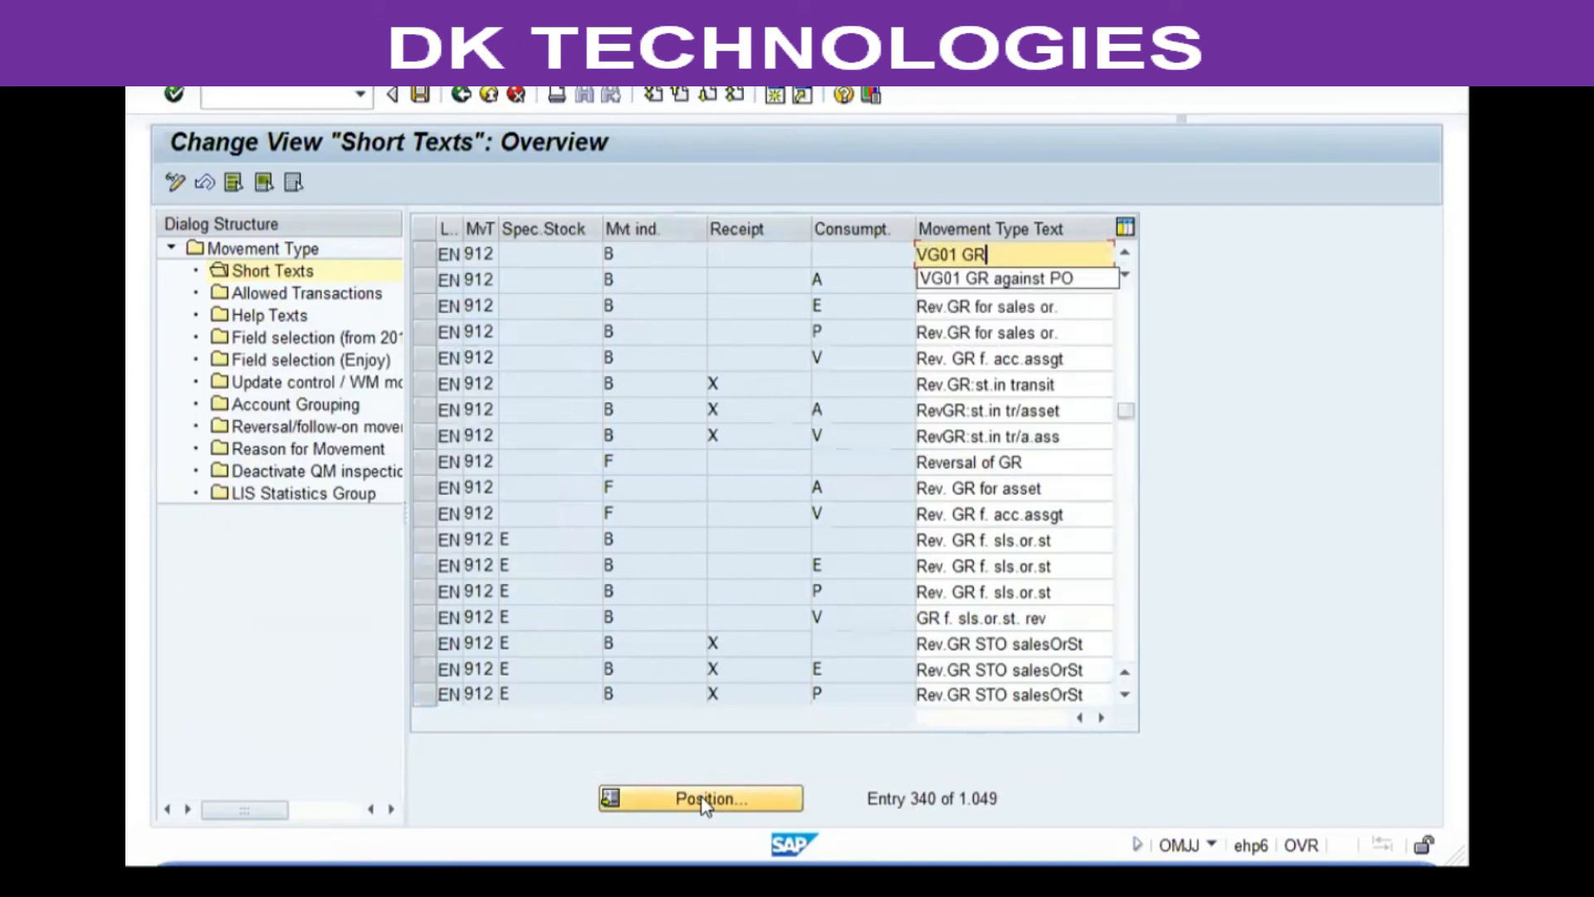
type("l")
key("Return")
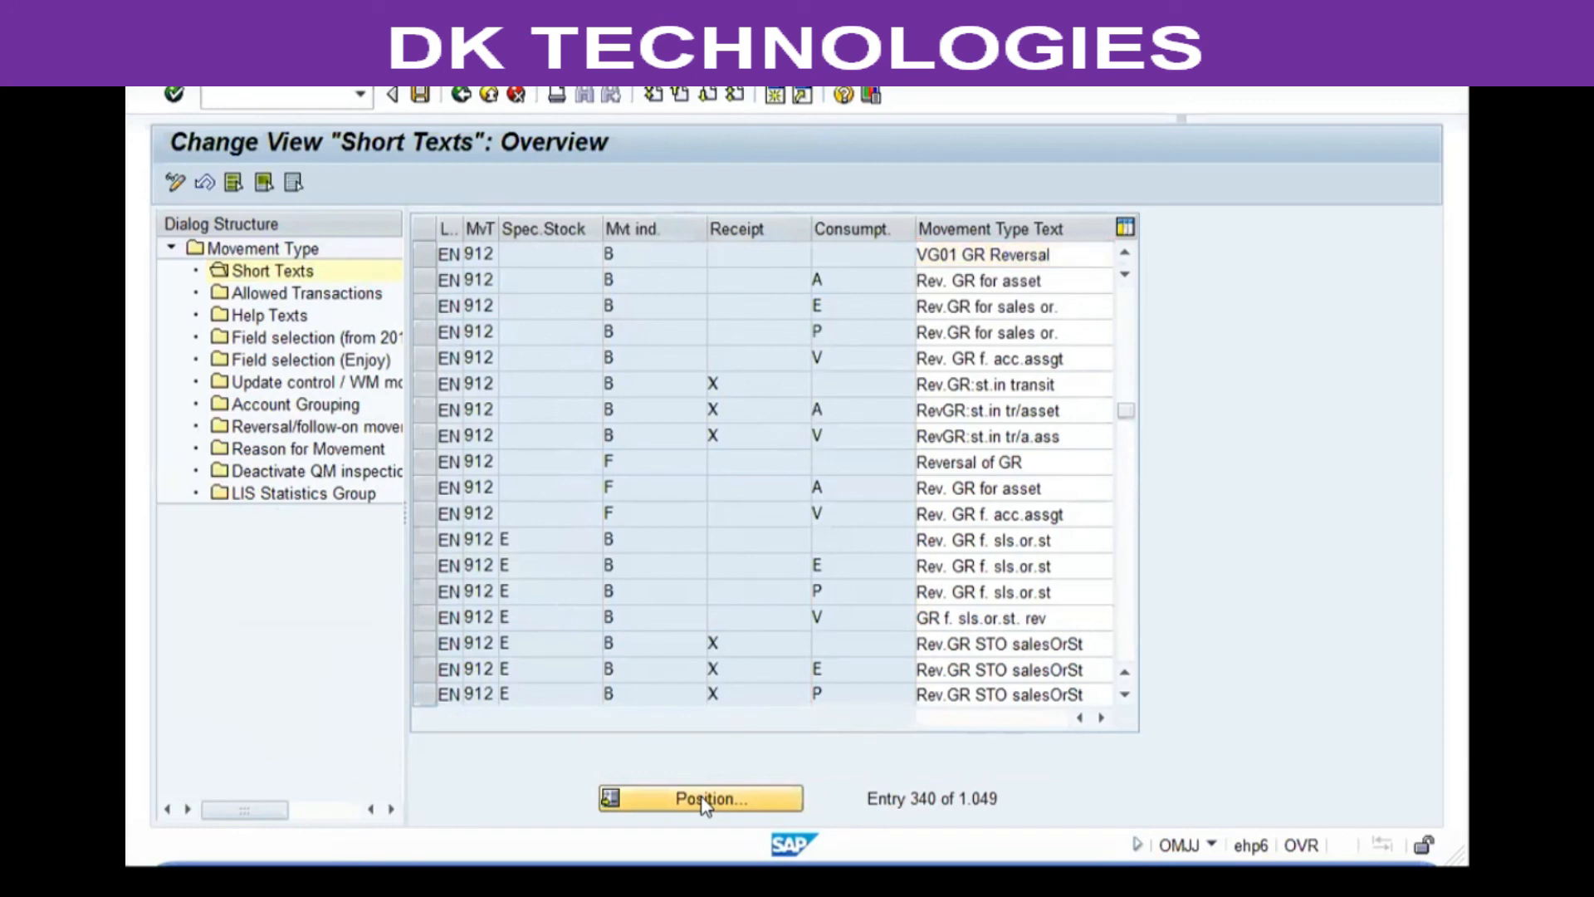
- In Allowed Transactions of movement type 912, delete the blank transaction entry and the entries MB01, MB0A and MB31
double_click(343, 295)
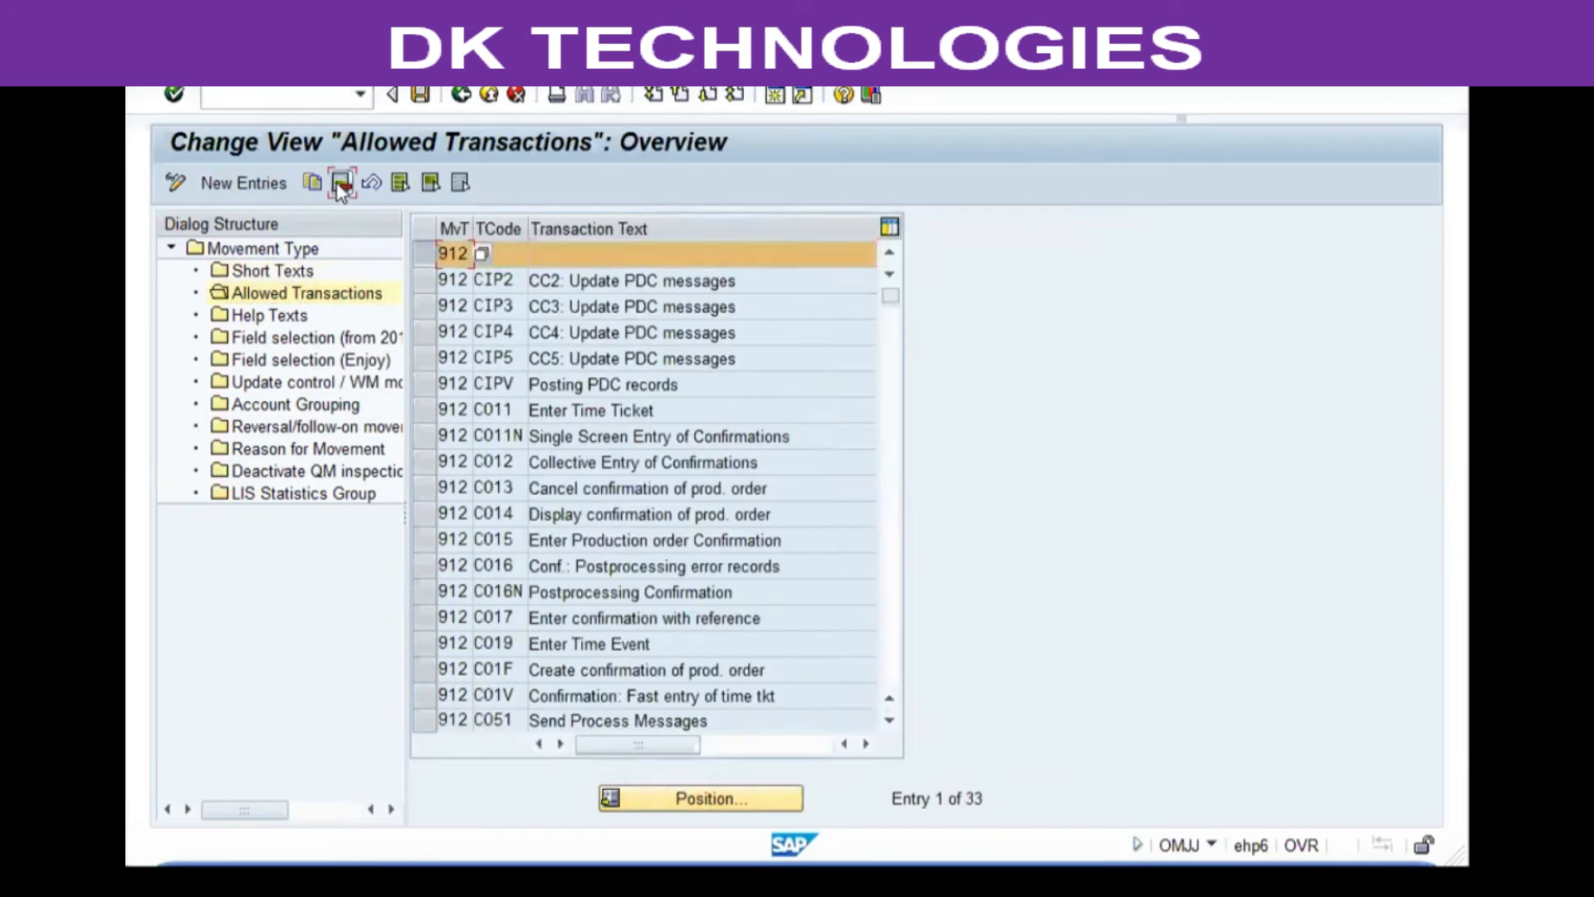
scroll(486, 330, "down", 1)
scroll(565, 409, "down", 3)
scroll(566, 409, "down", 4)
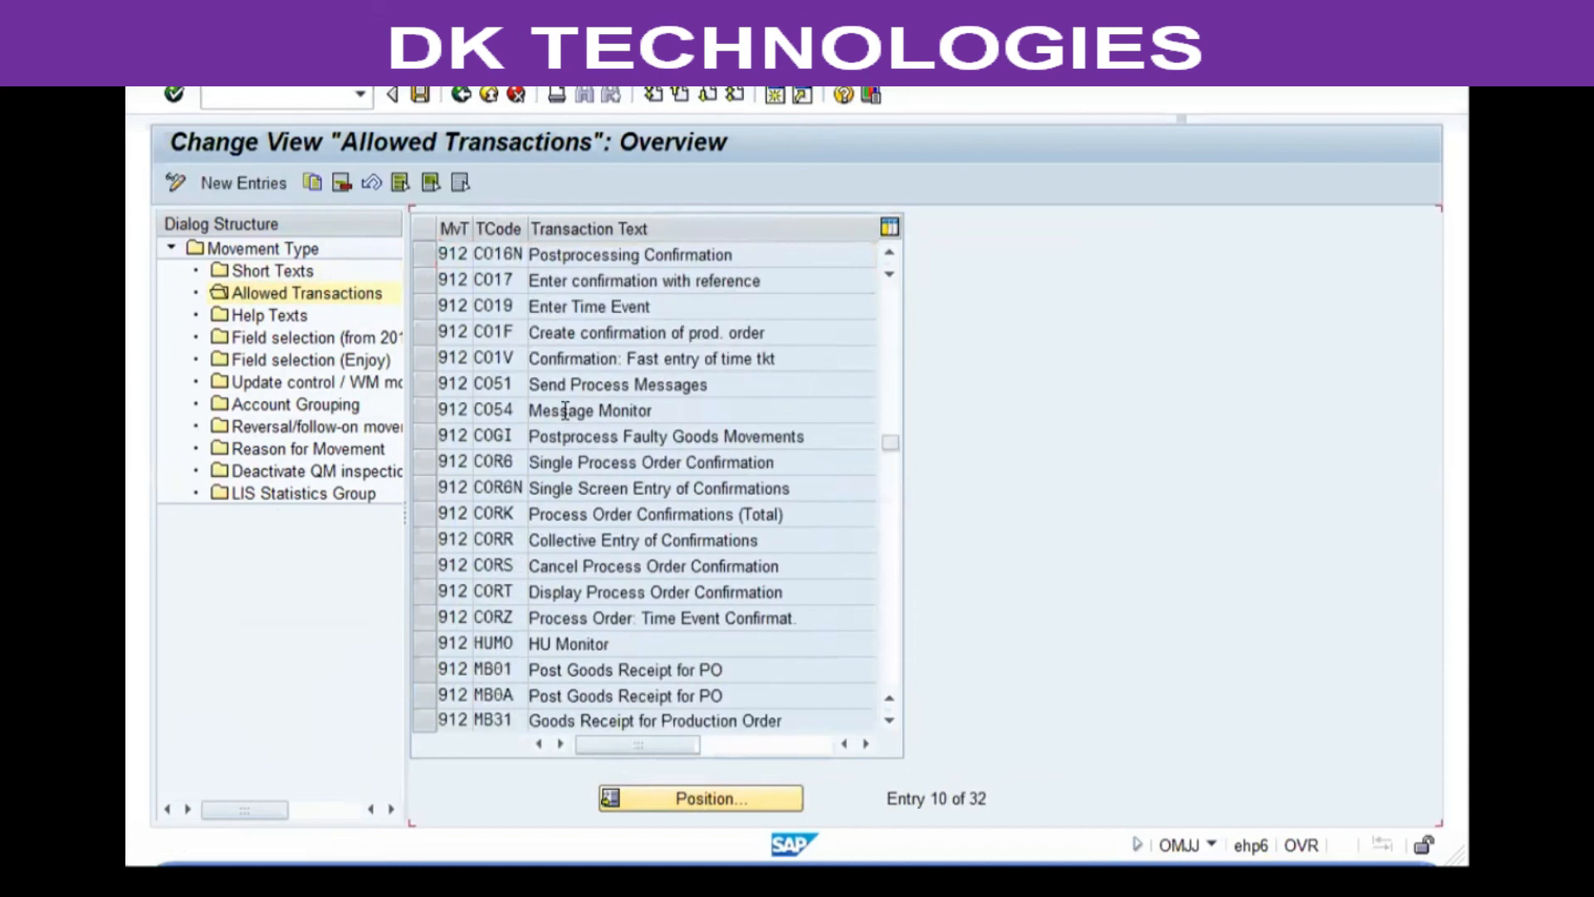
left_click_drag(421, 594, 422, 646)
left_click(341, 185)
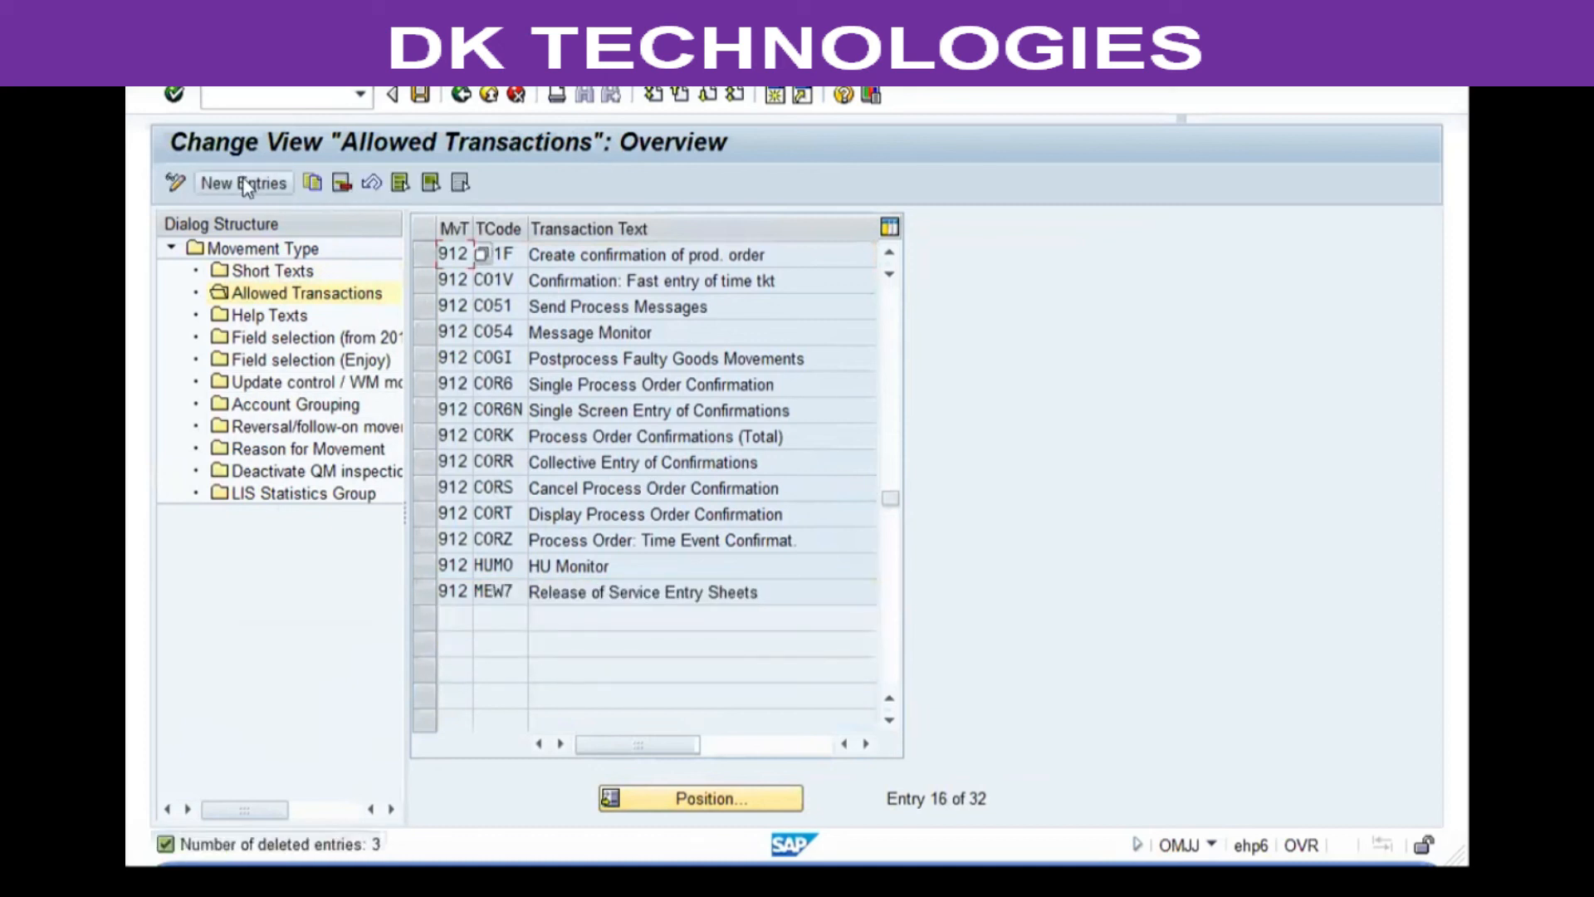
- Create a new allowed transaction entry MIGO for movement type 912
left_click(246, 184)
type("912")
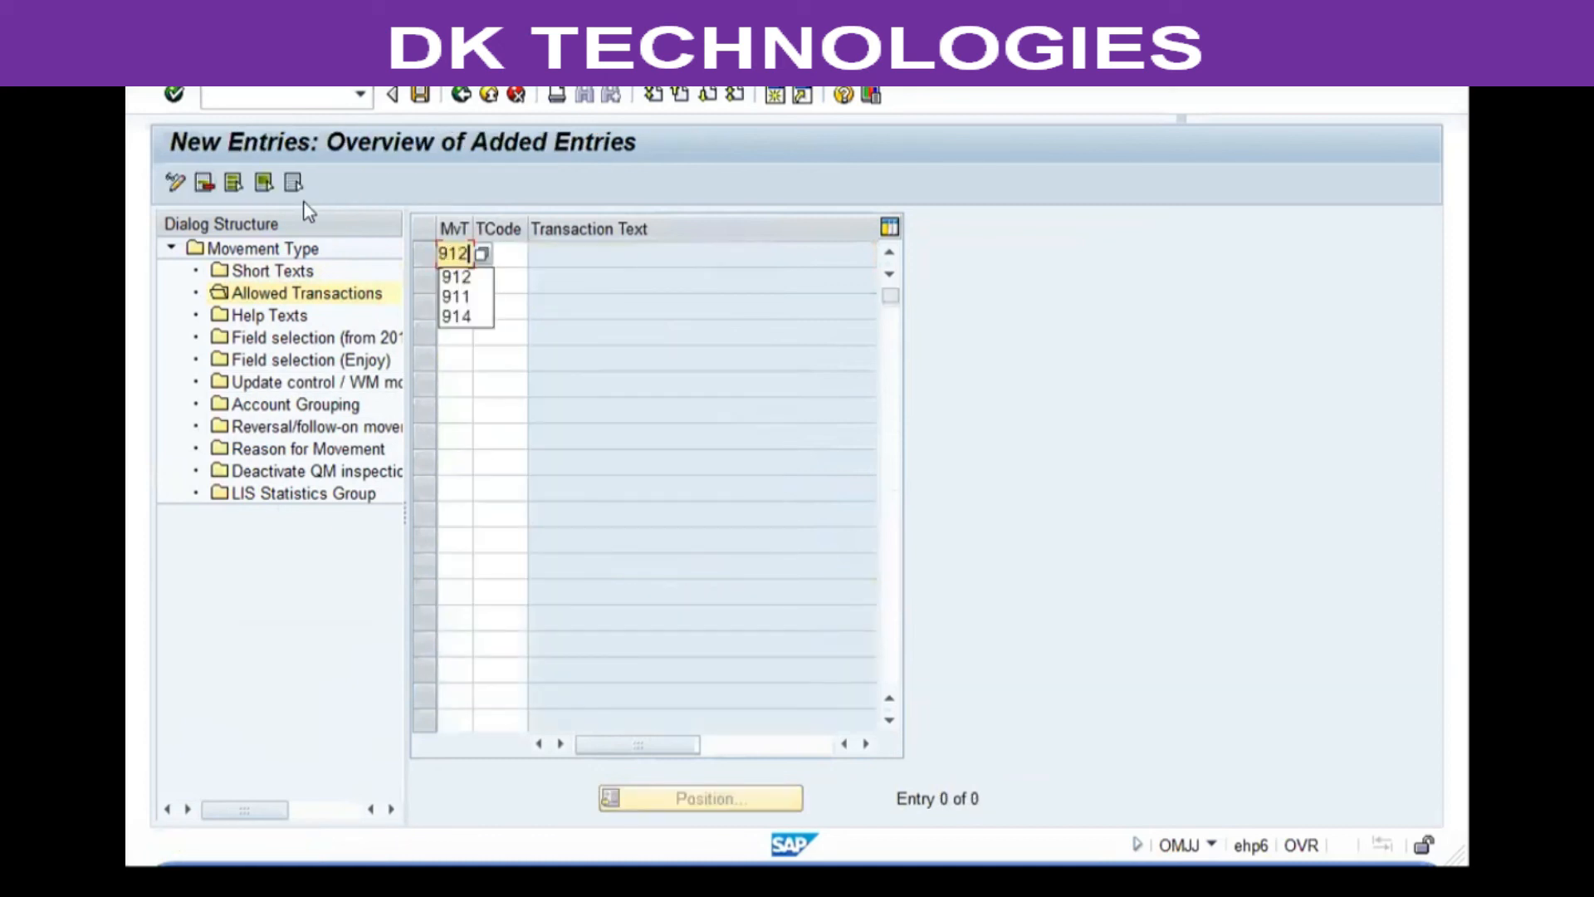
key("Tab")
type("migo")
key("Return")
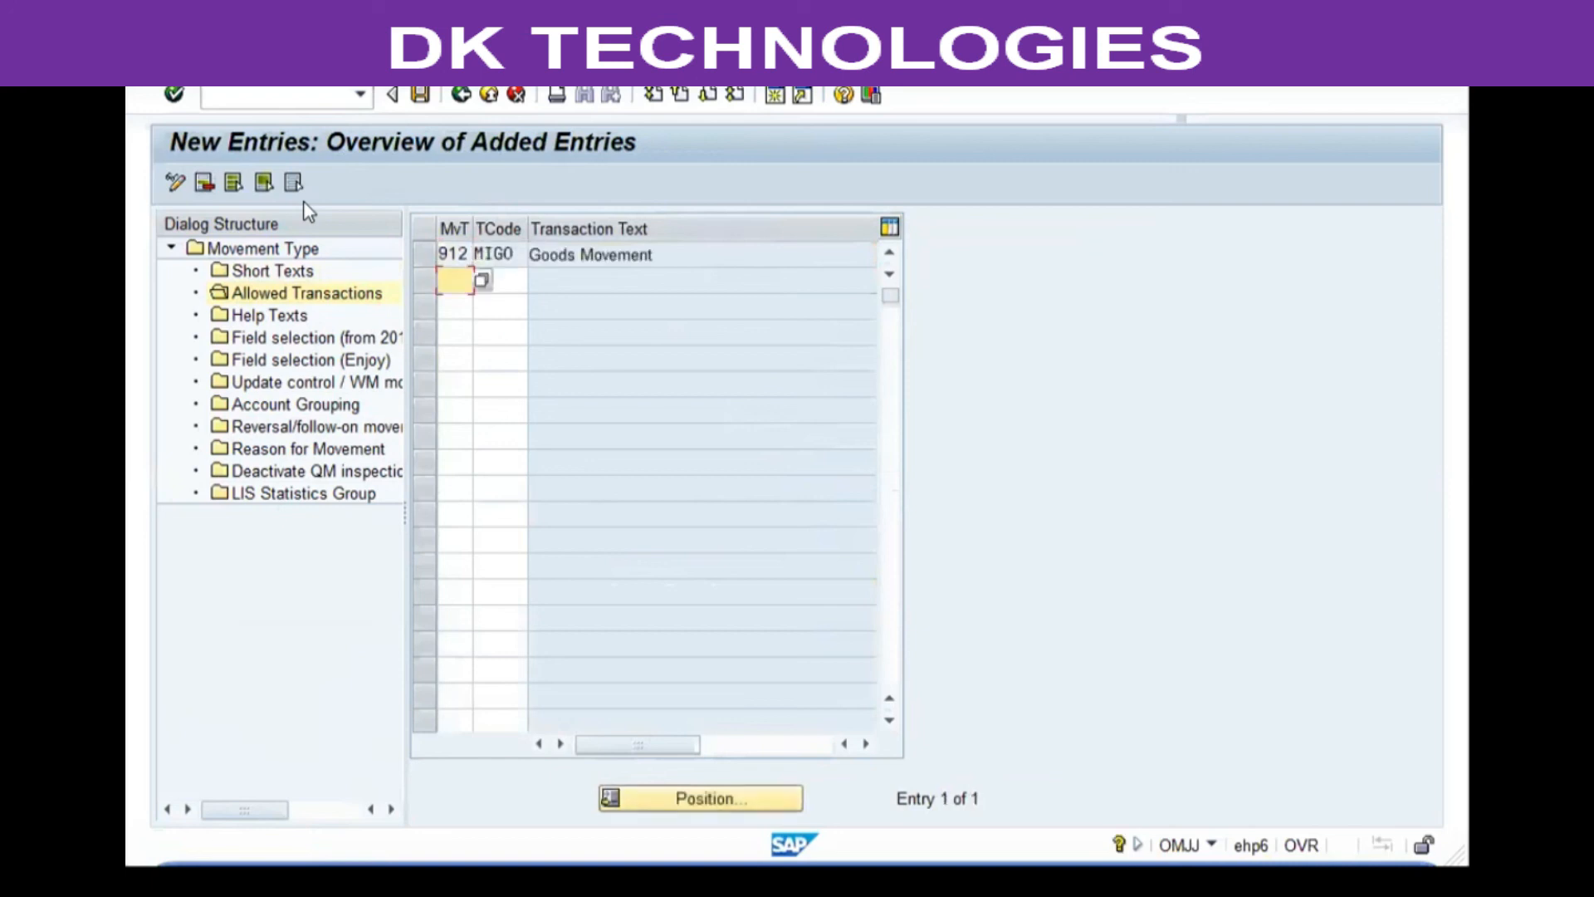
- Open the help texts of movement type 912 and jump to the entries in language EN
double_click(275, 317)
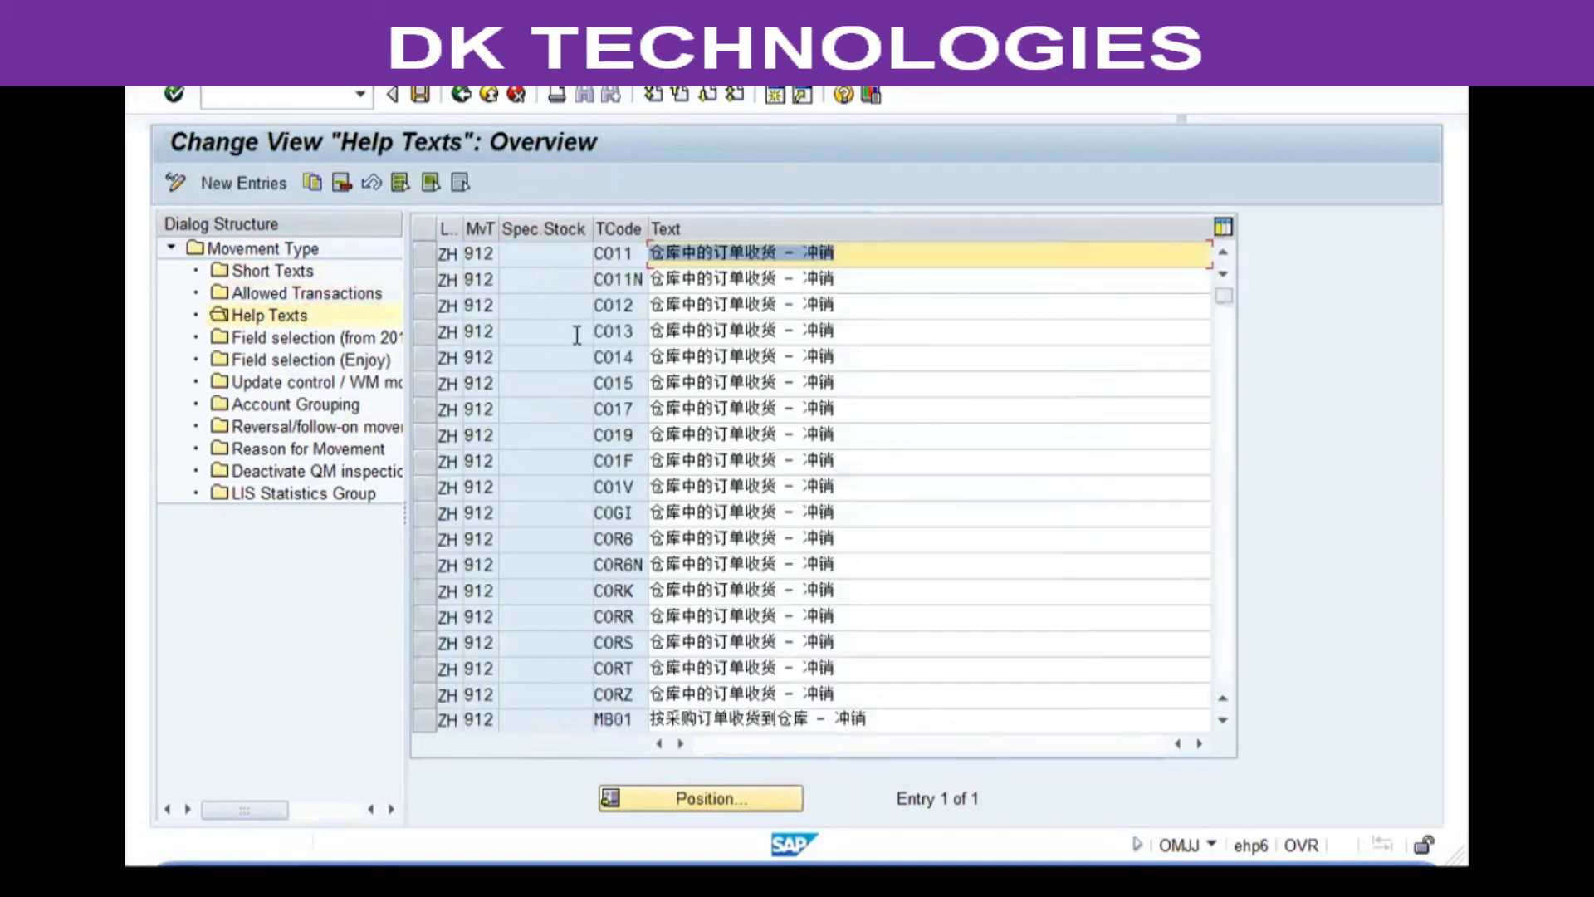
left_click(704, 806)
type("en")
key("Return")
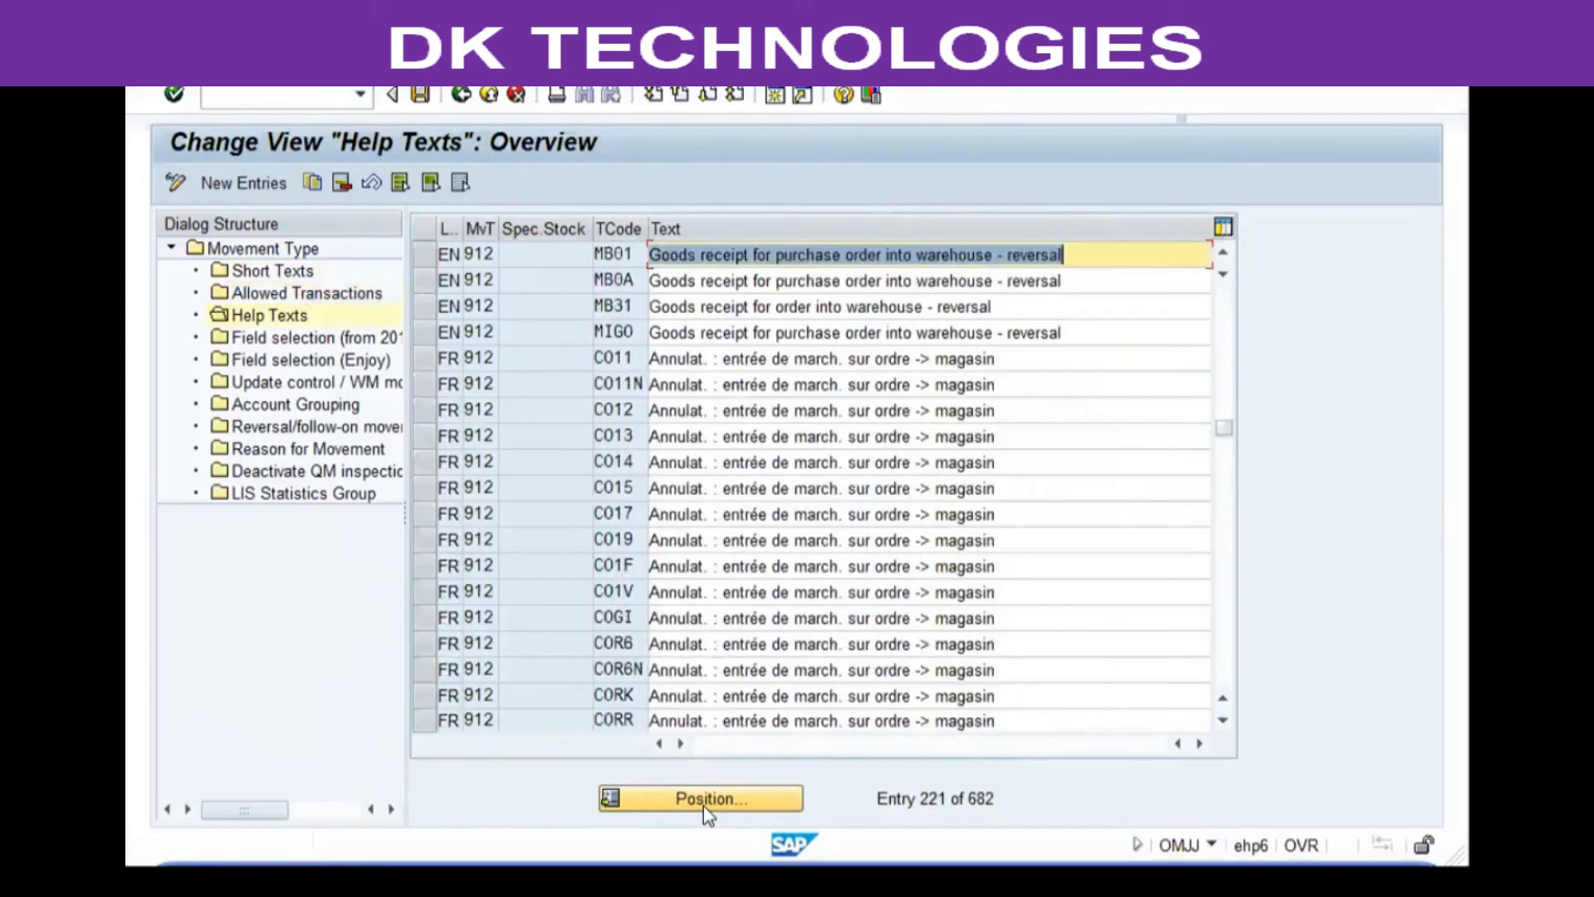
- Change the EN help text of movement type 912 for transaction MIGO to "VG01 Reversal of Goods Receipt against PO"
key("Down")
key("Down")
key("Down")
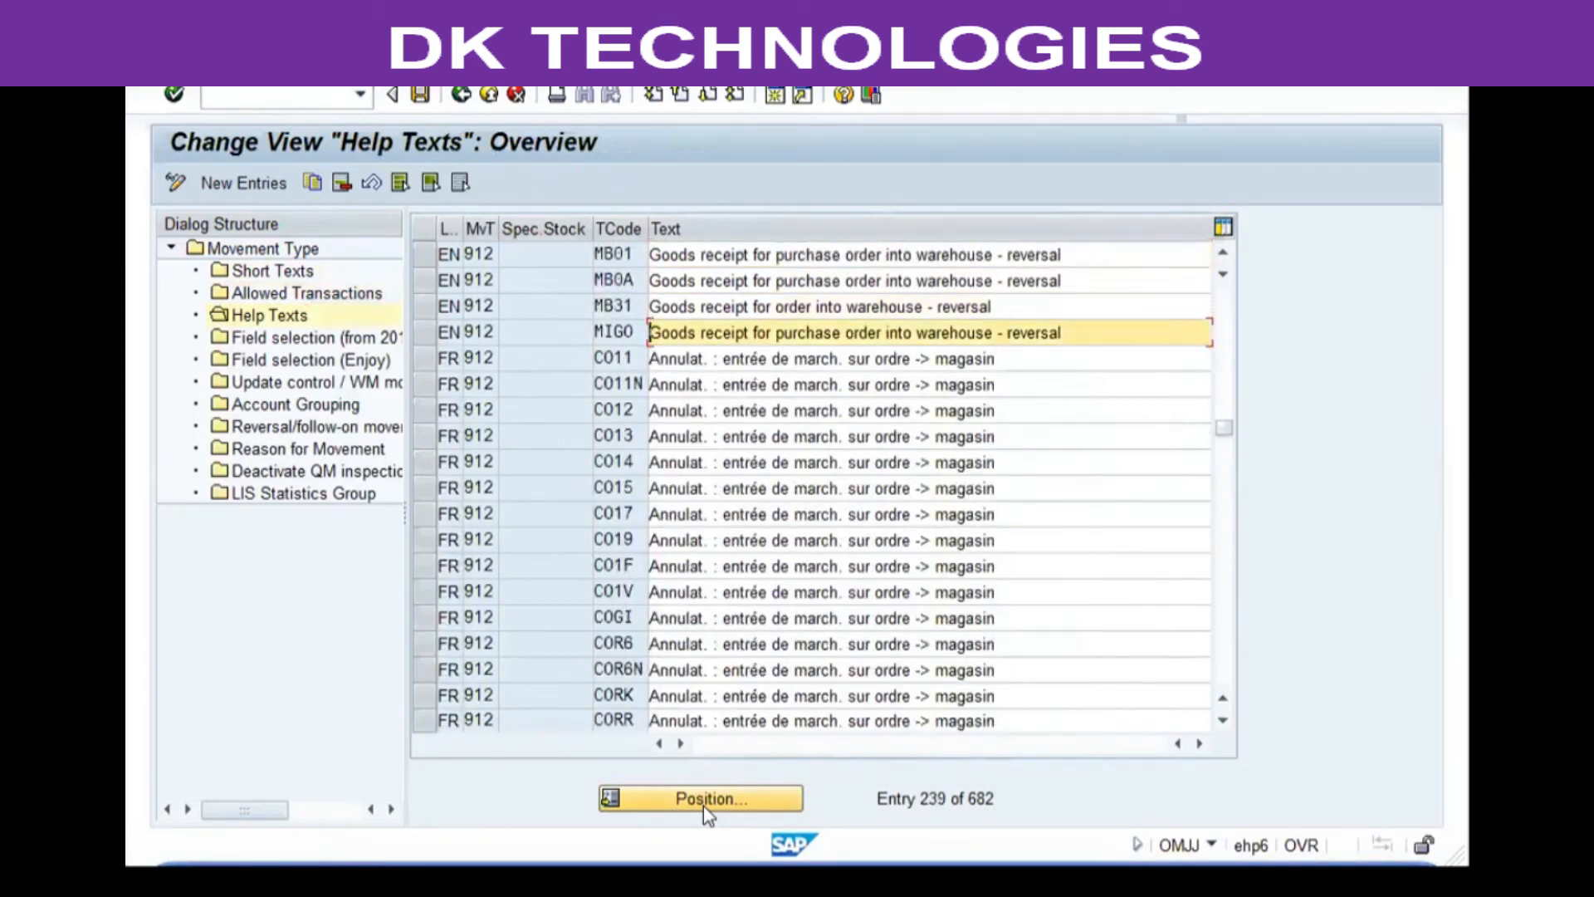
key("shift+End")
type("VG01 ")
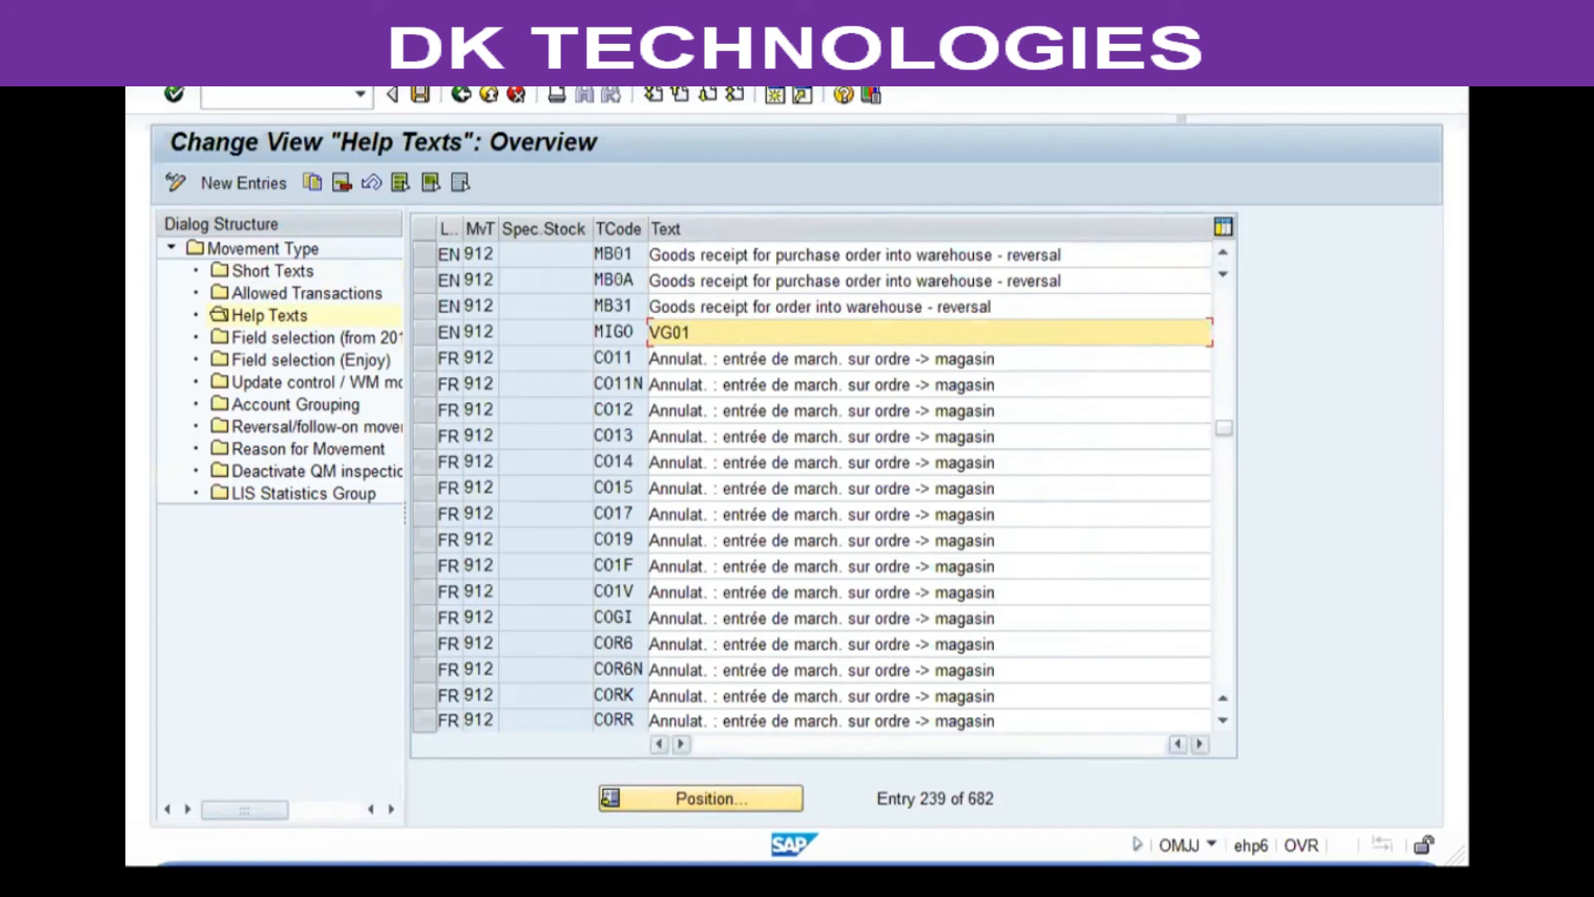
type("Reversal ")
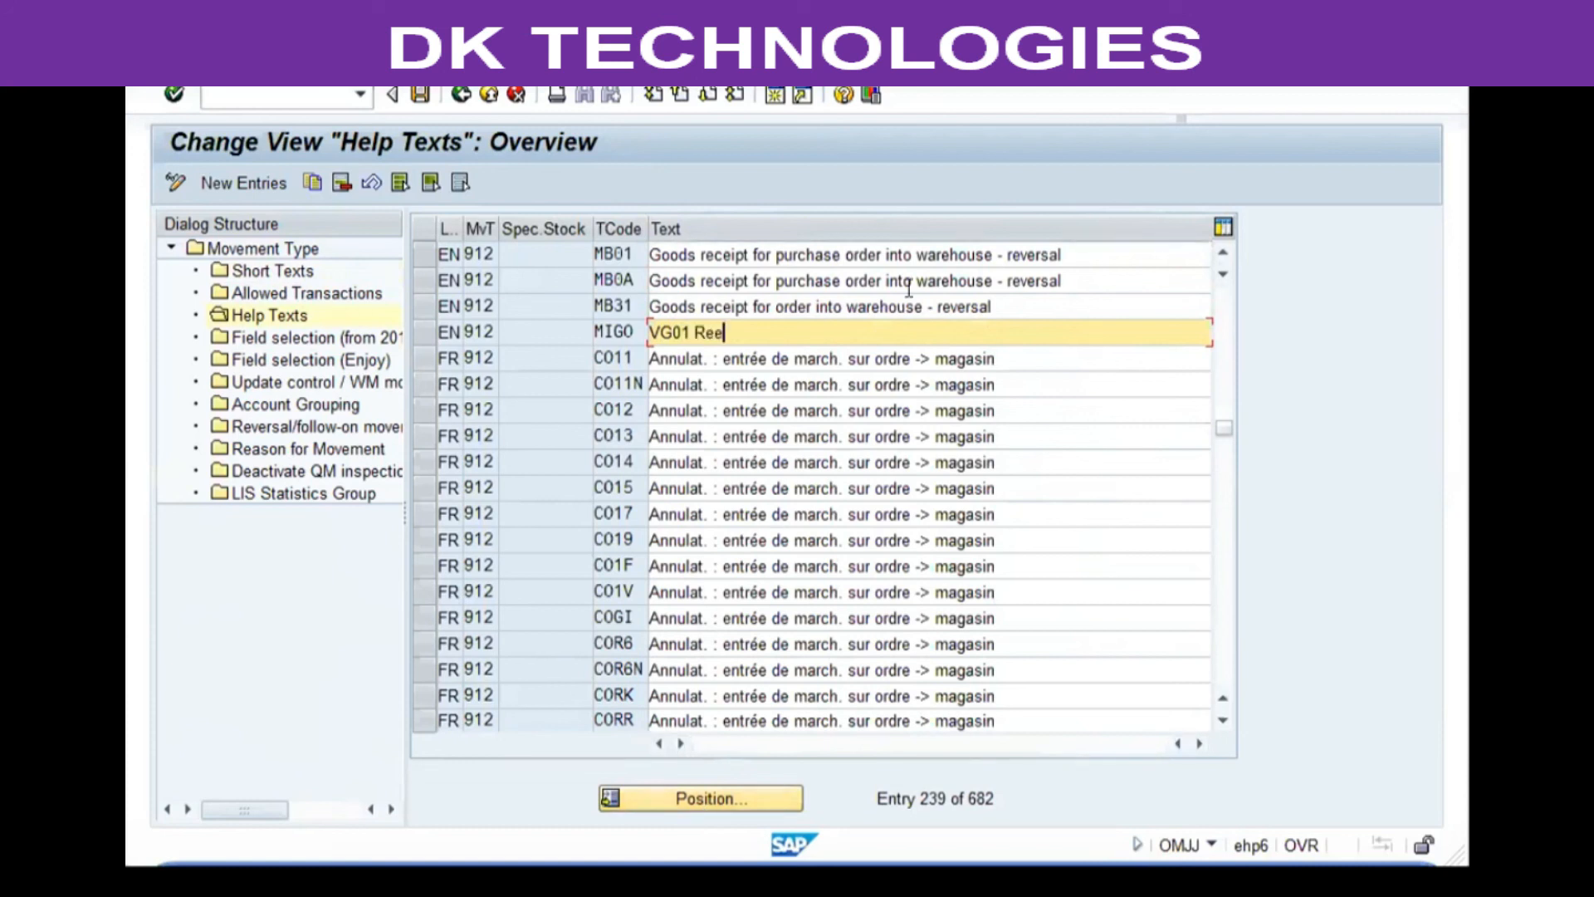
type("of Good")
key("BackSpace")
key("BackSpace")
key("BackSpace")
key("BackSpace")
type("Goods Rece")
type("ivp")
type("pt agian")
key("BackSpace")
key("BackSpace")
type("ain")
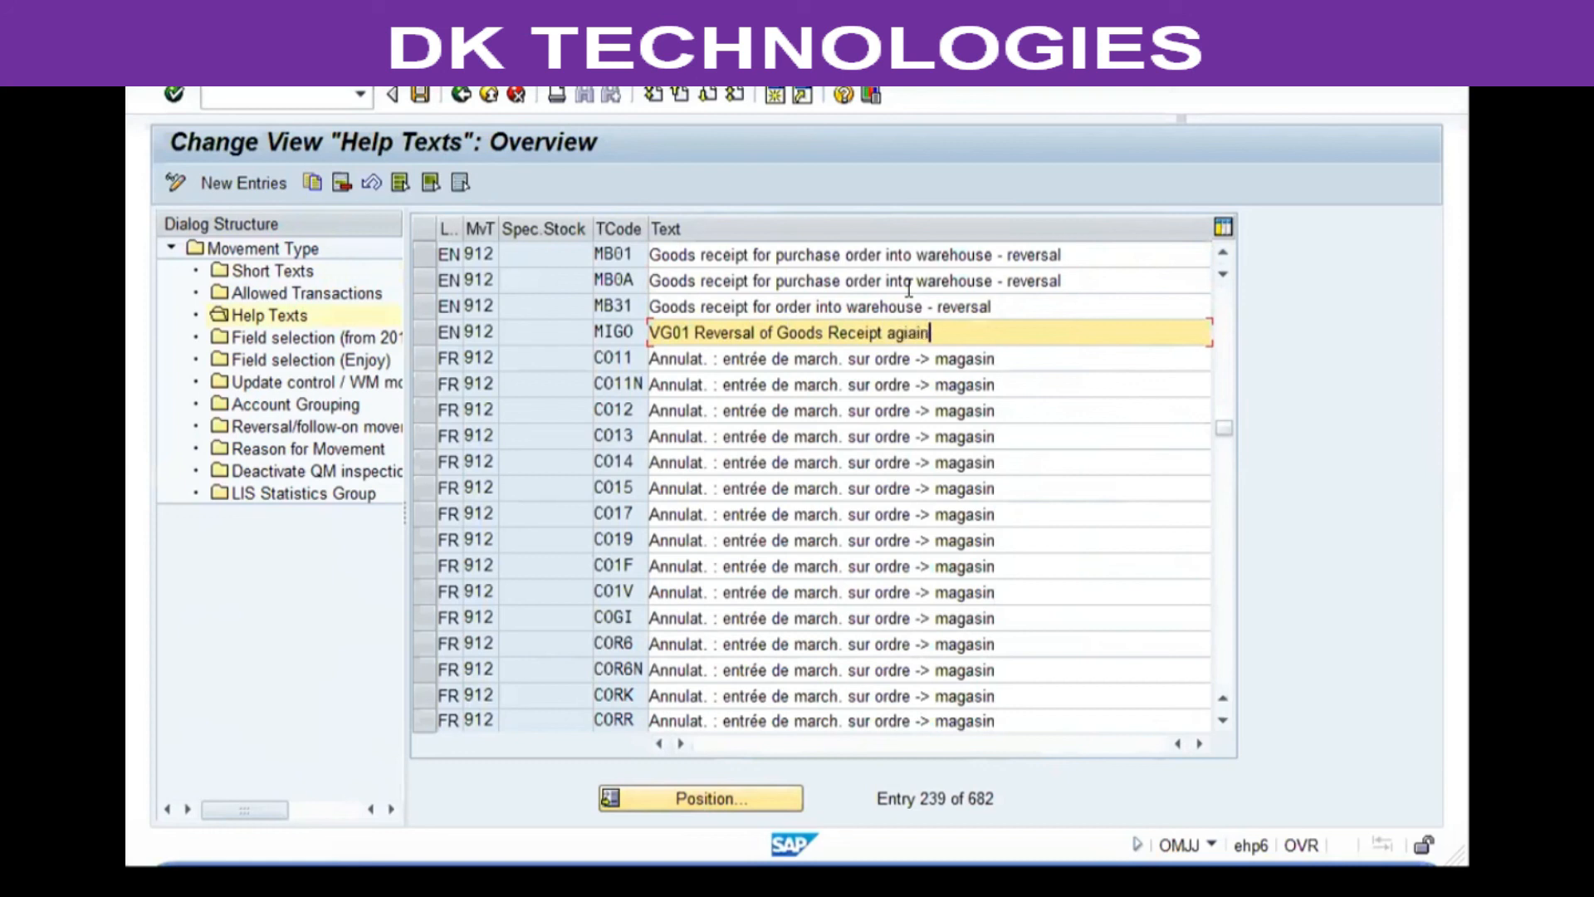
key("BackSpace")
key("BackSpace")
key("BackSpace")
key("BackSpace")
type("ainst PO")
key("ctrl+a")
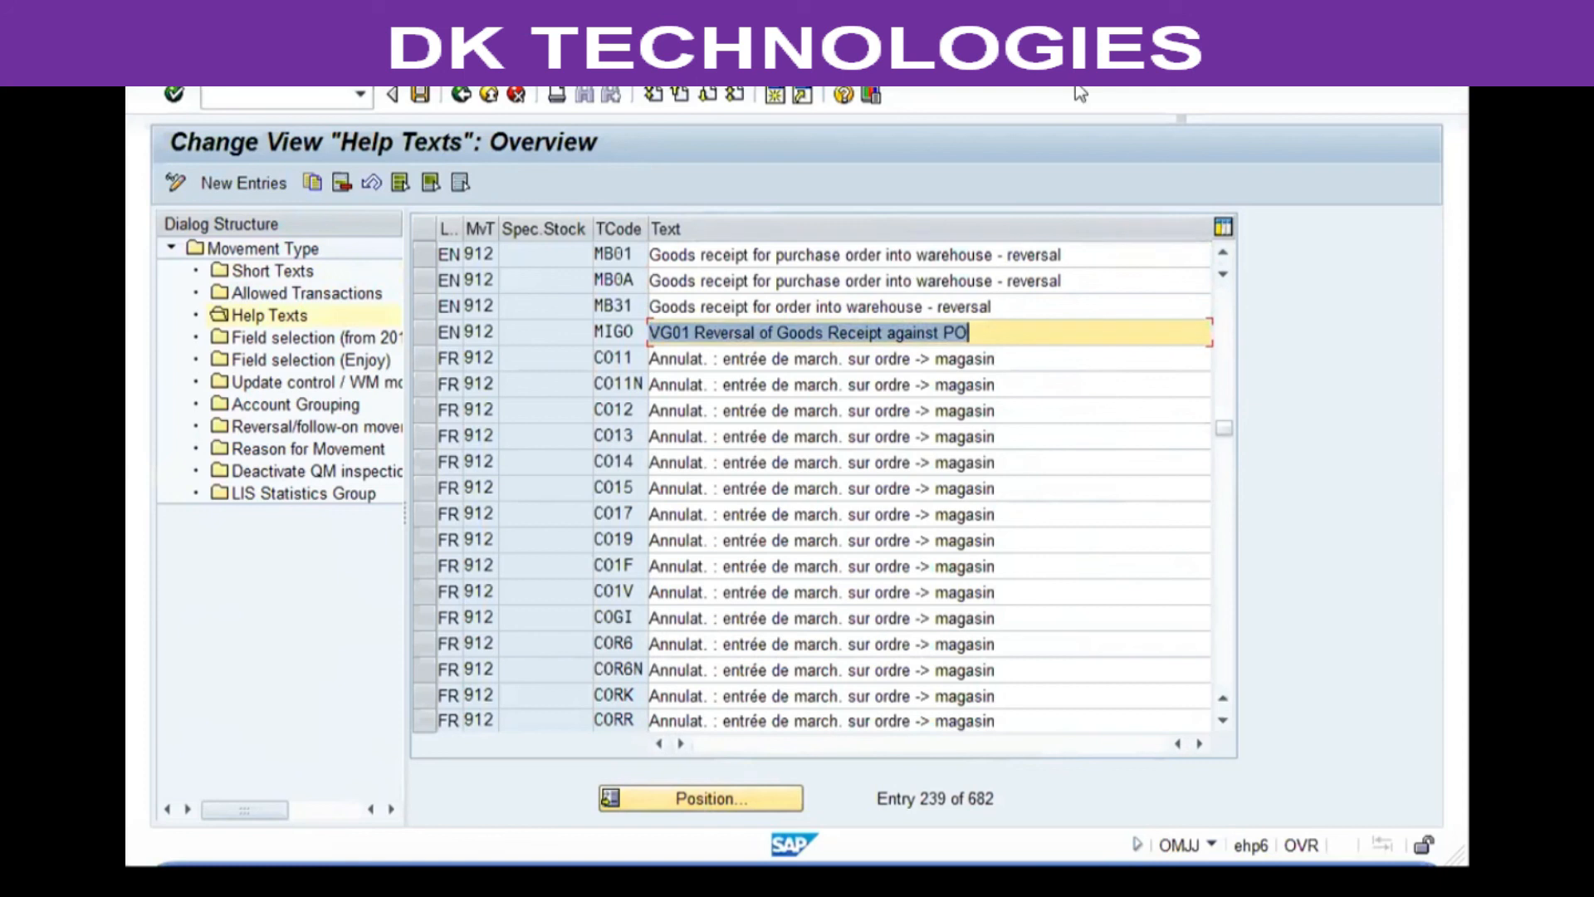
key("Return")
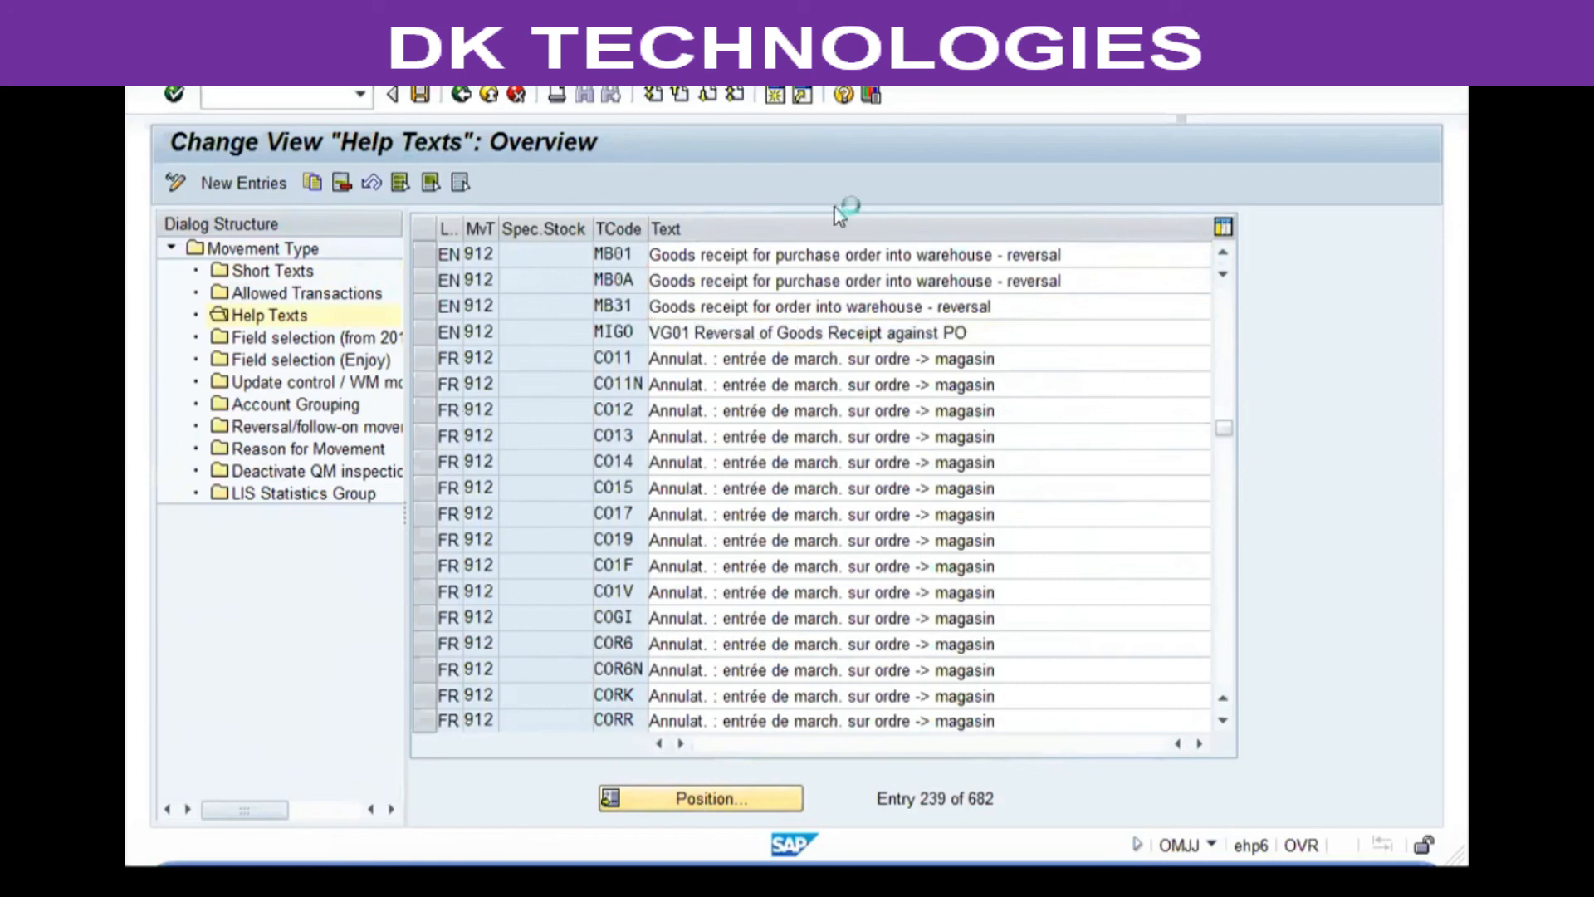